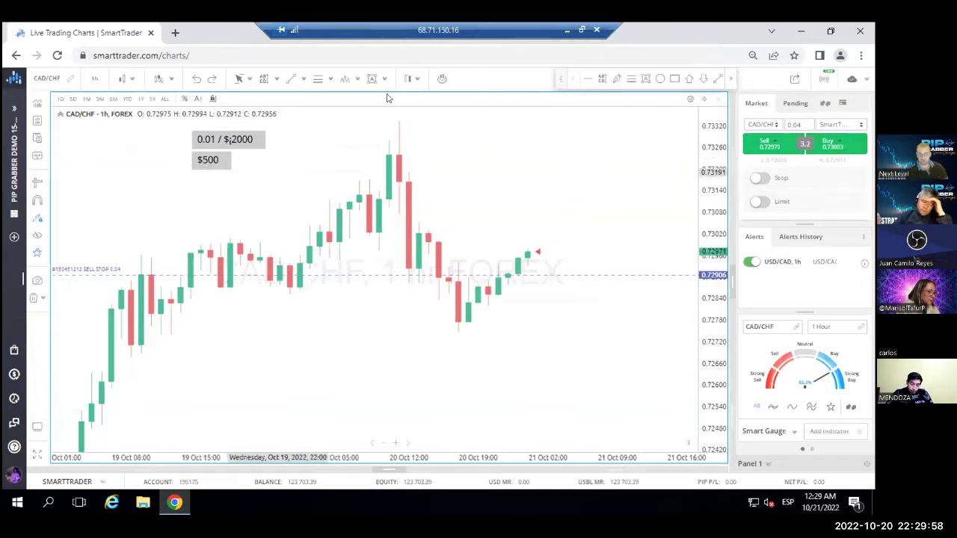
Add a text note reading "correlacion" to the CAD/CHF chart and place it directly below the "$500" note
click(370, 79)
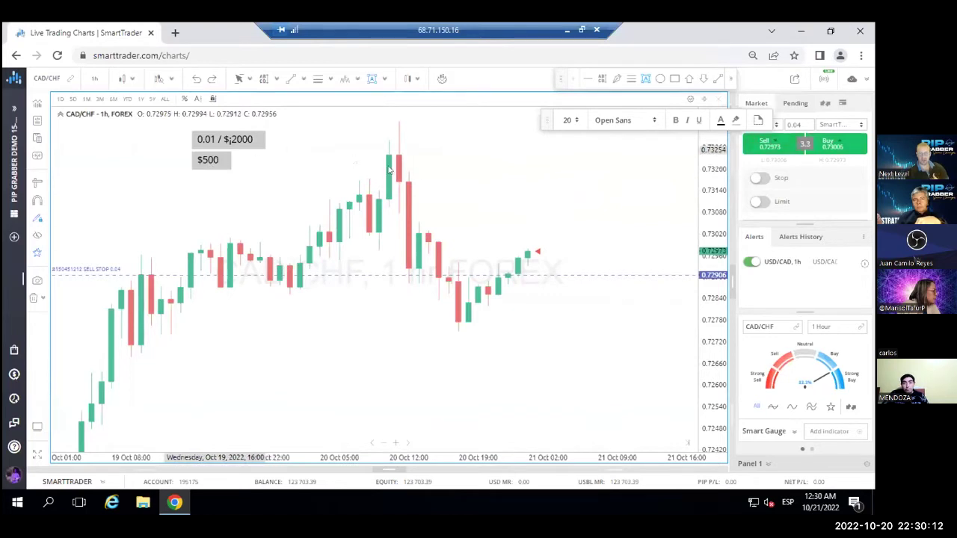
click(453, 148)
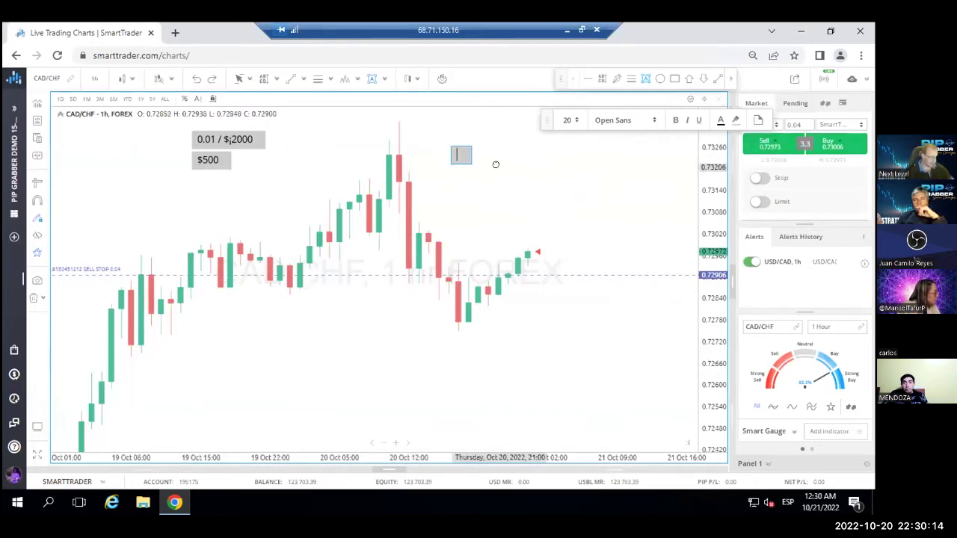
text(correlacion)
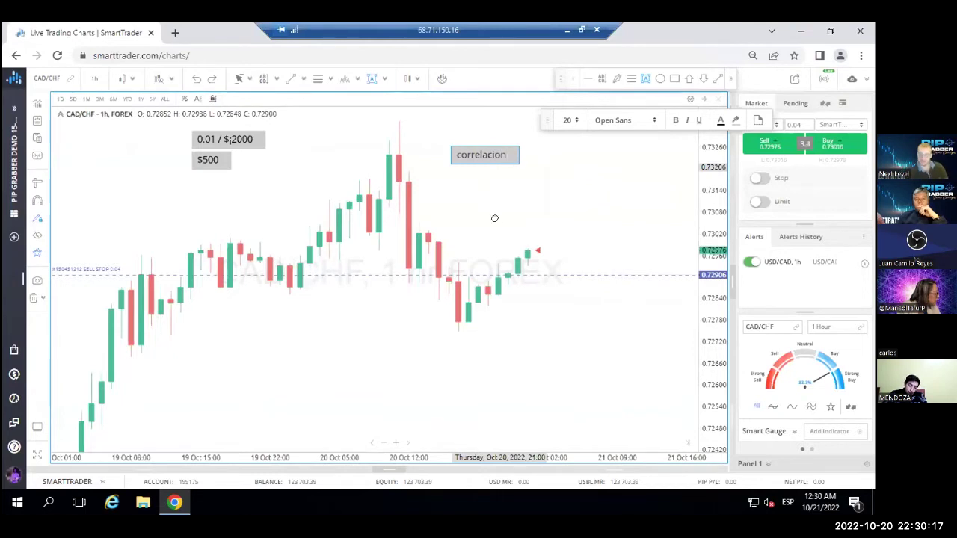
right_click(496, 168)
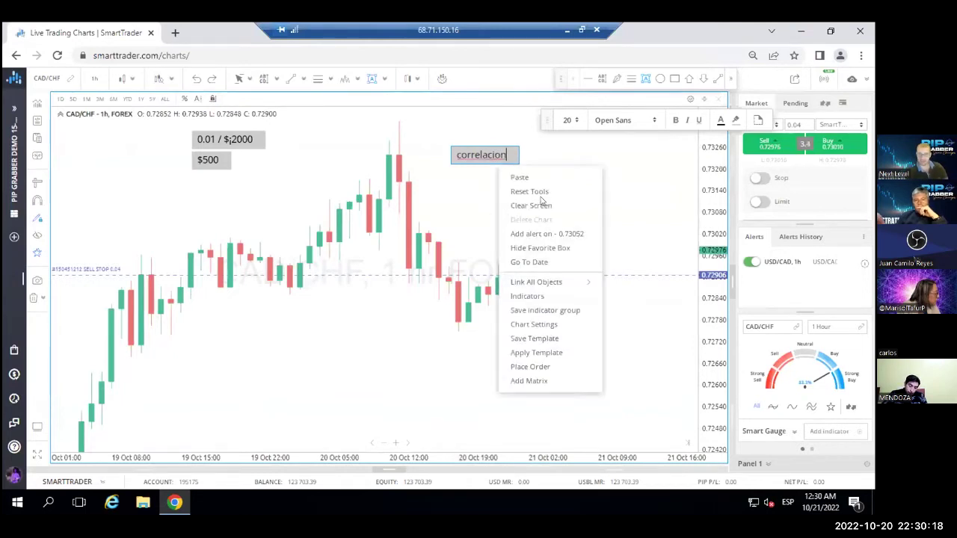
click(520, 191)
drag(481, 154, 220, 180)
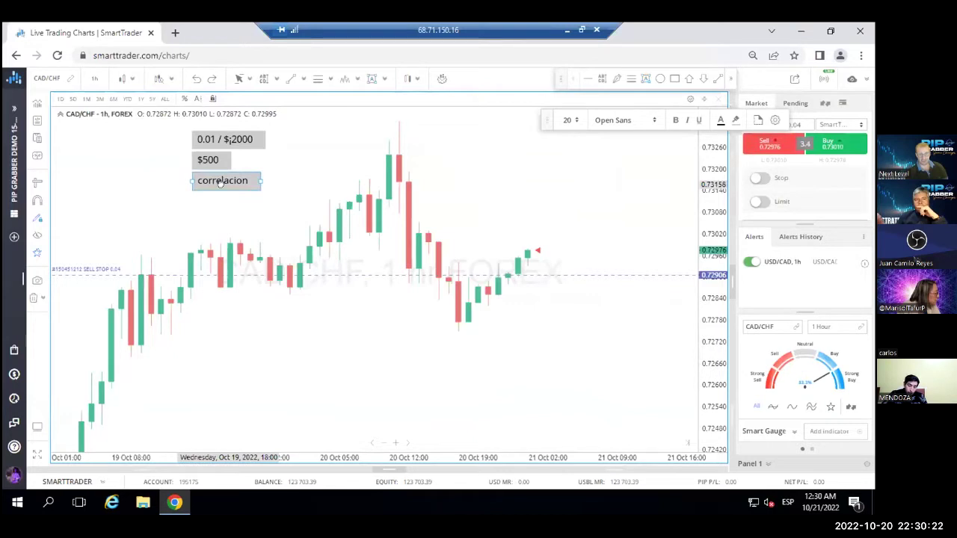
click(254, 221)
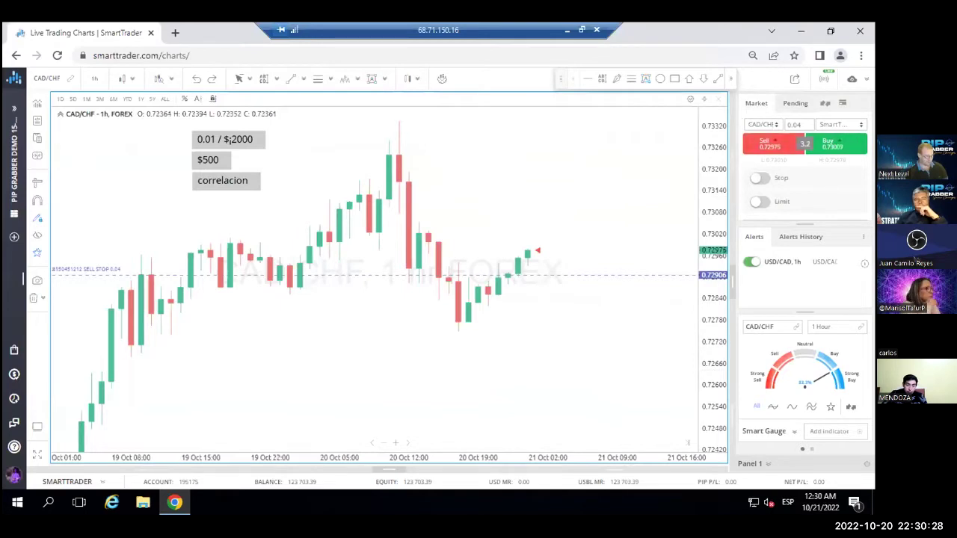
Switch to the local Chrome browser and open the bookmarked spreadsheet "manual de recomendaciones fxnl"
double_click(355, 109)
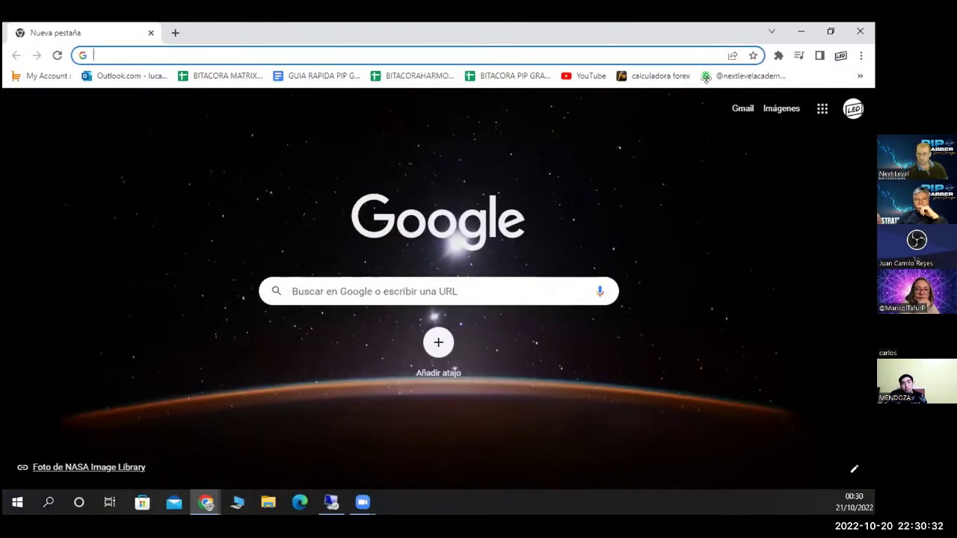
click(859, 75)
scroll(683, 478, down, 5)
scroll(682, 485, down, 1)
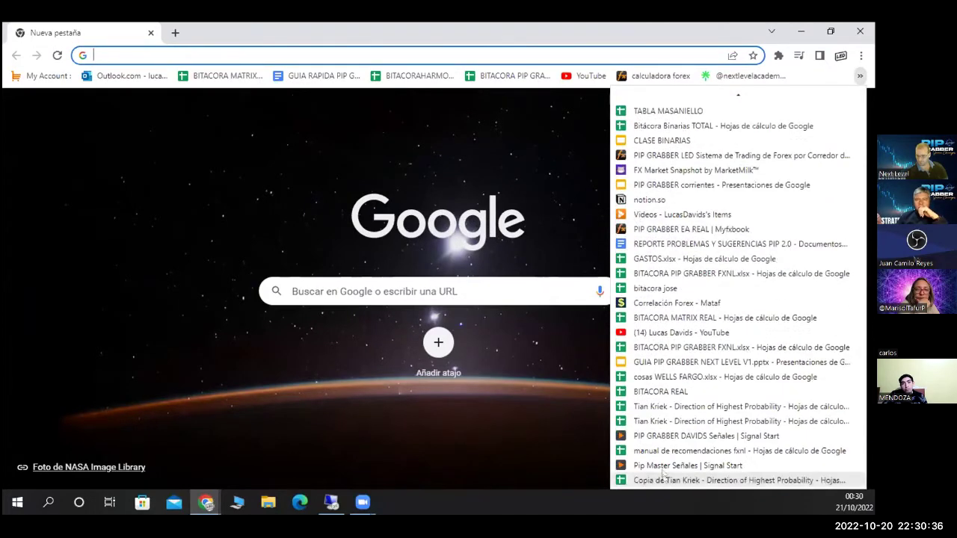
click(662, 451)
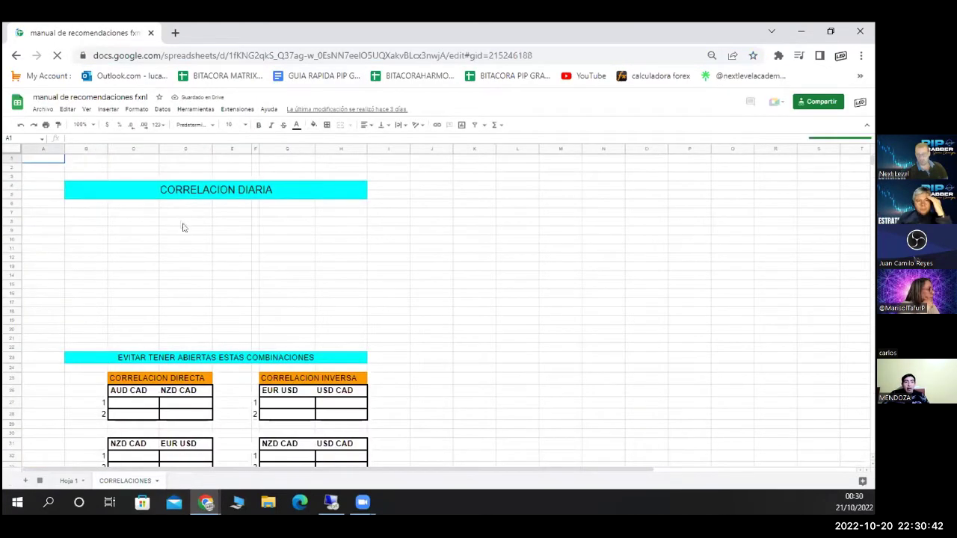
Review the daily correlation table and the direct and inverse headings of the combinations to avoid on the CORRELACIONES sheet
click(137, 283)
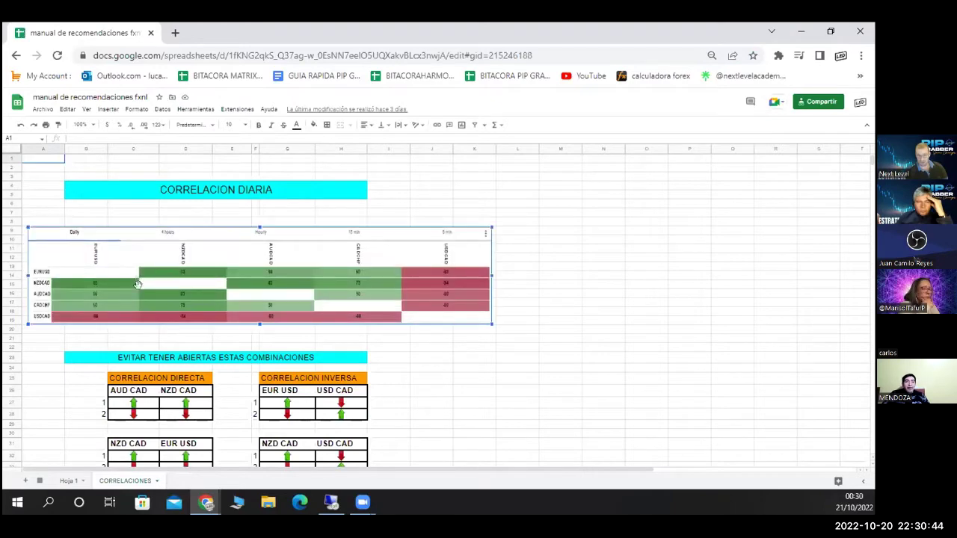
scroll(338, 249, down, 5)
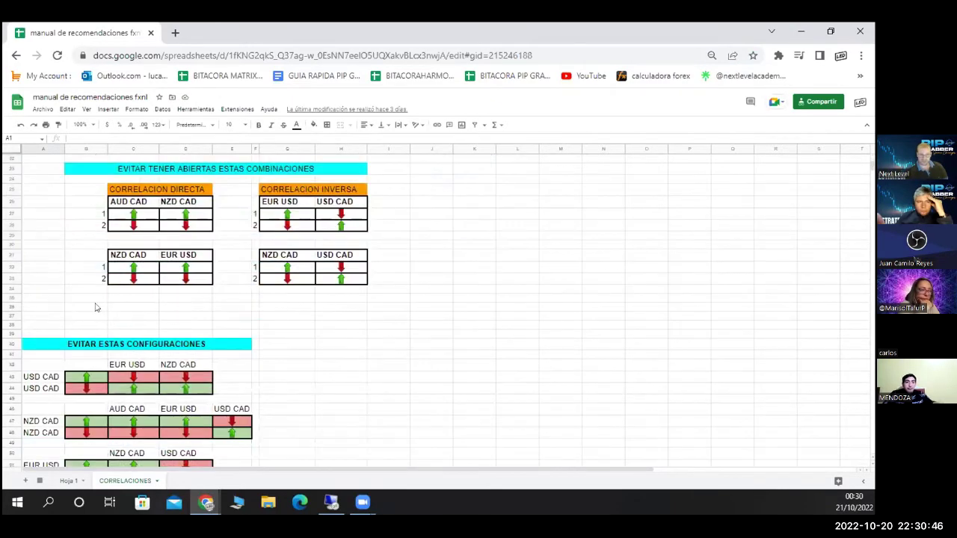
drag(128, 238, 193, 239)
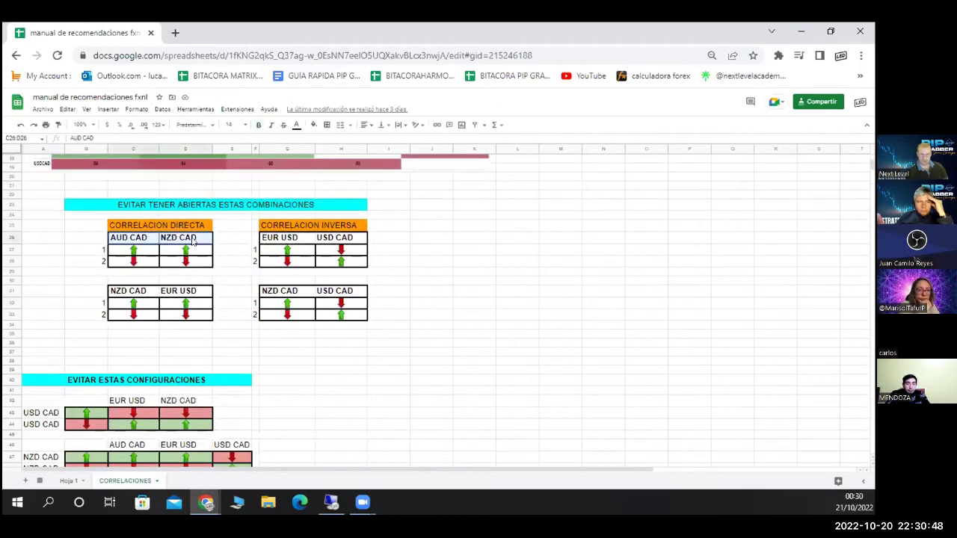
click(160, 226)
click(274, 228)
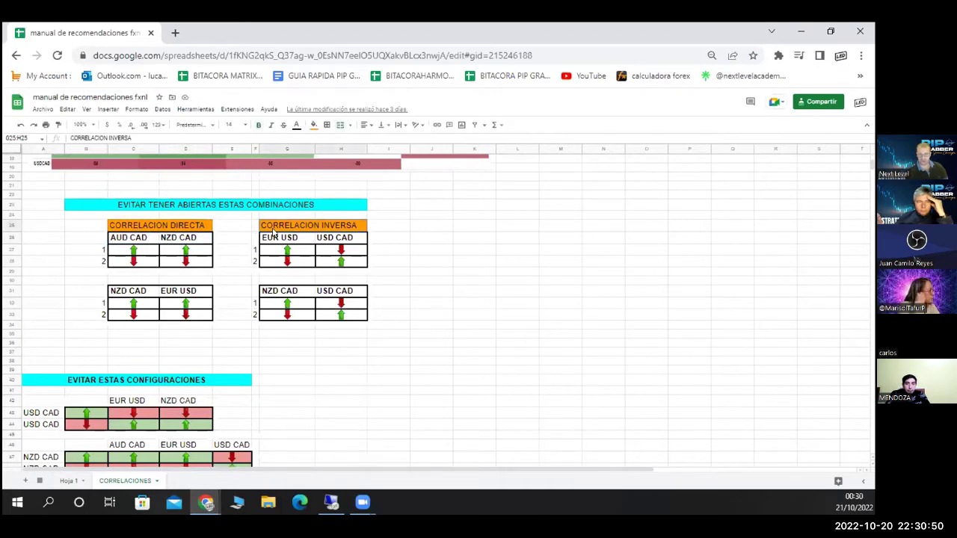
click(484, 227)
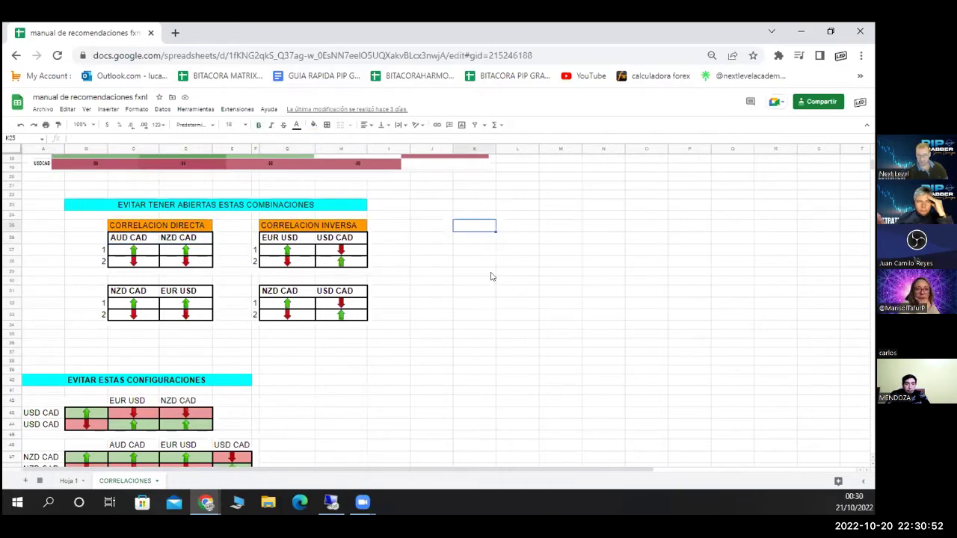
Examine the direct-correlation combinations for AUD CAD with NZD CAD and for NZD CAD with EUR USD
click(131, 254)
click(144, 239)
click(141, 253)
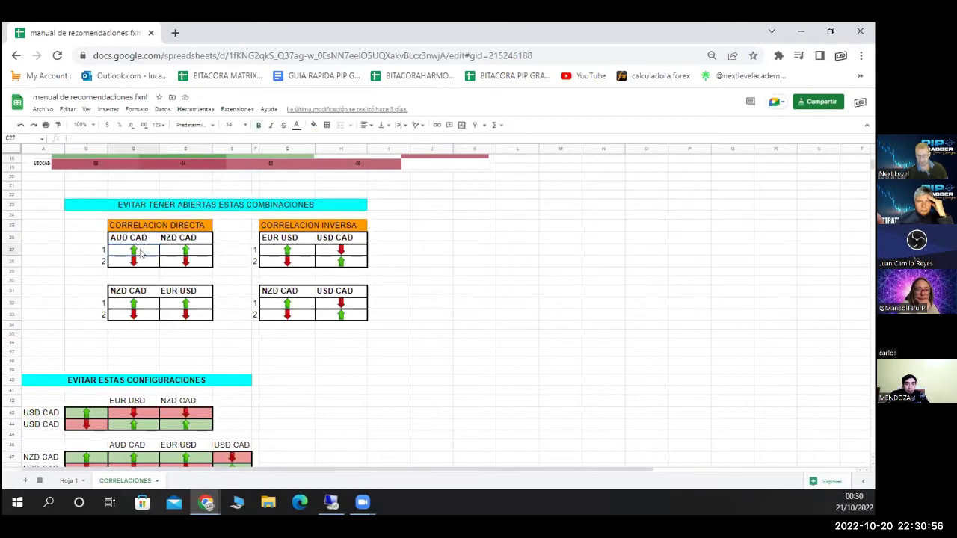
click(191, 255)
click(122, 241)
shift+click(181, 242)
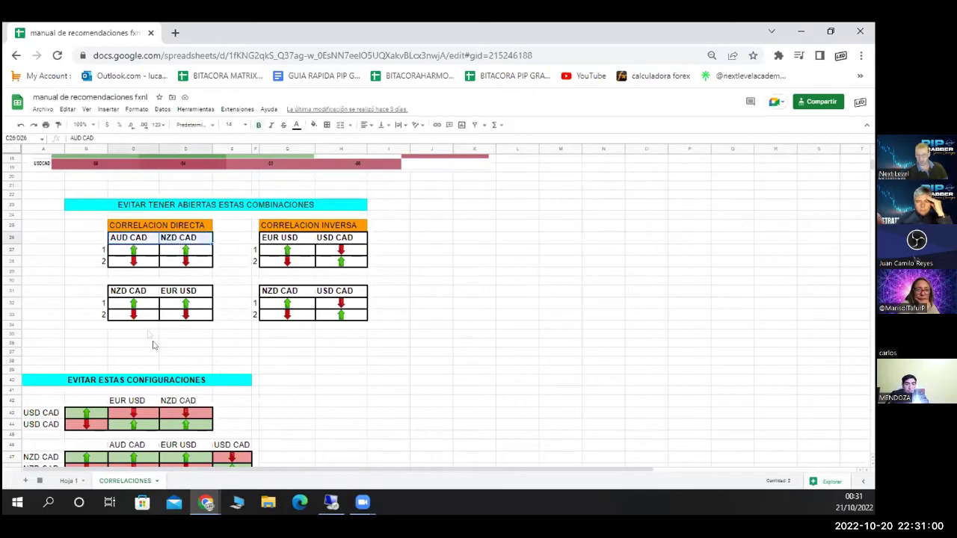
drag(127, 291, 172, 291)
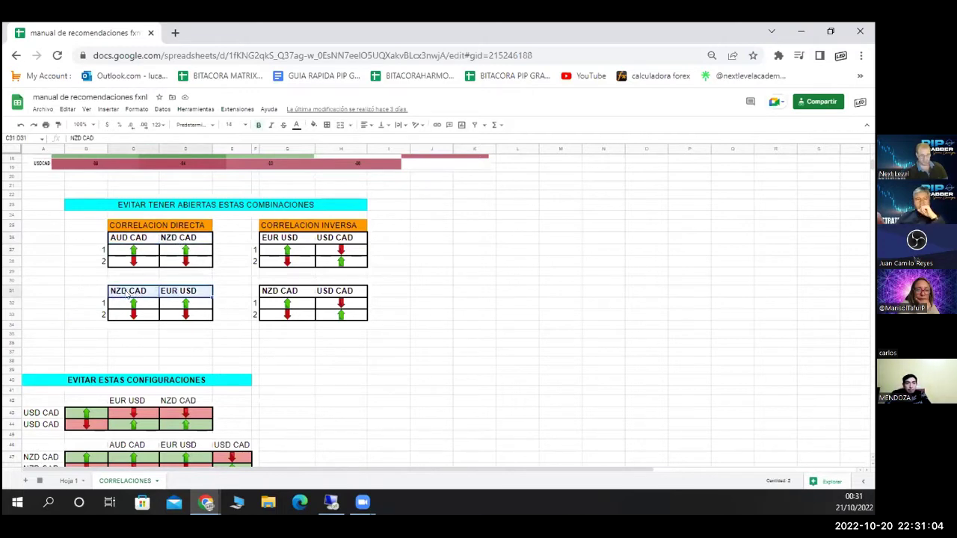
shift+click(178, 317)
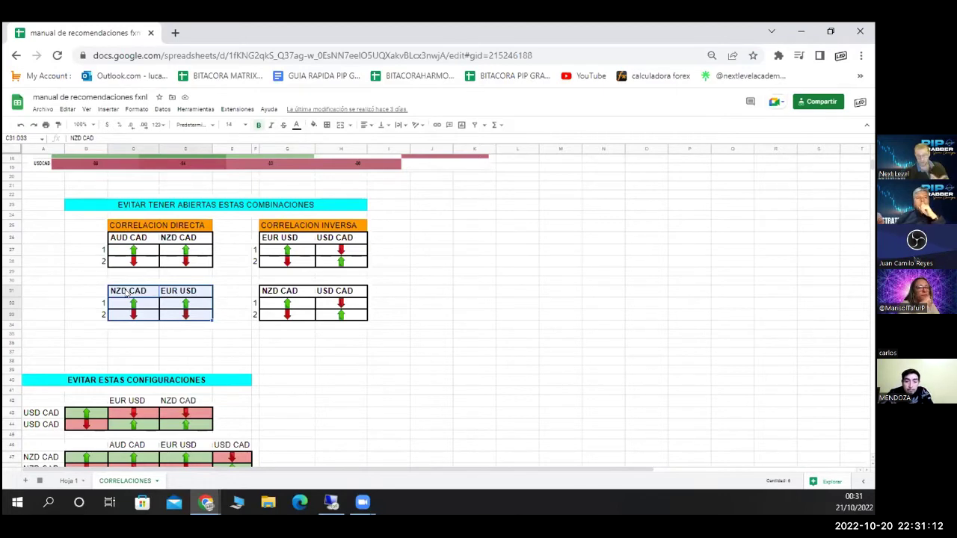
drag(125, 294, 195, 296)
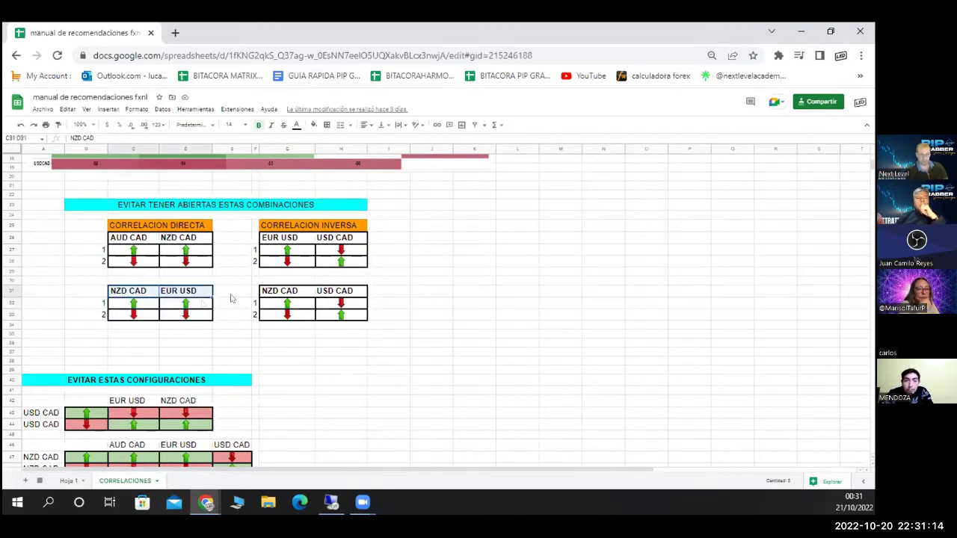
Examine the inverse-correlation combinations of EUR USD and NZD CAD with USD CAD
click(285, 236)
click(284, 253)
click(351, 253)
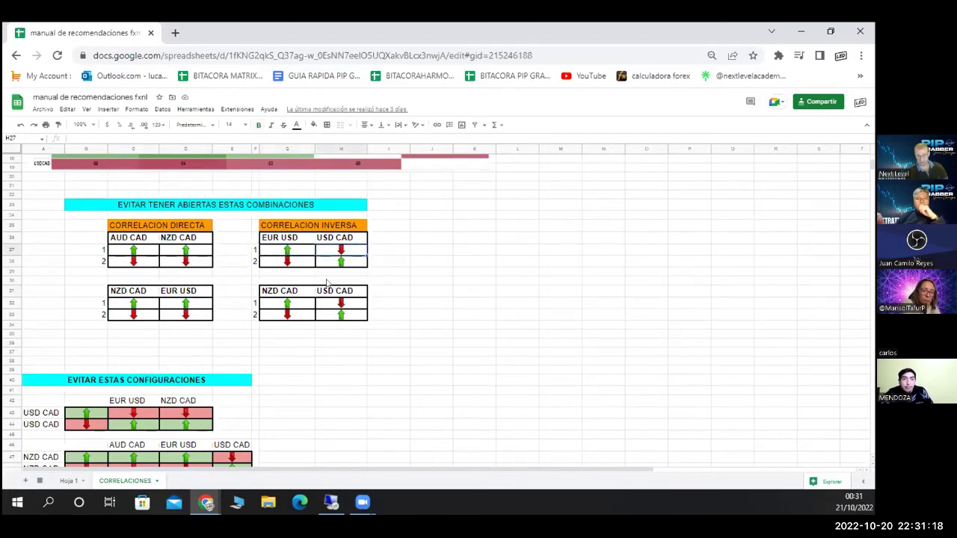
click(354, 265)
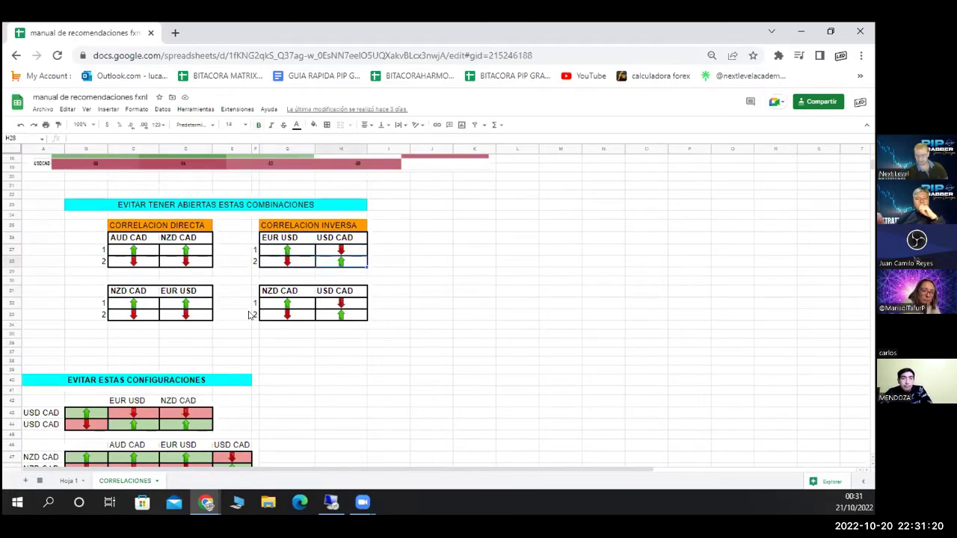
drag(291, 243, 344, 247)
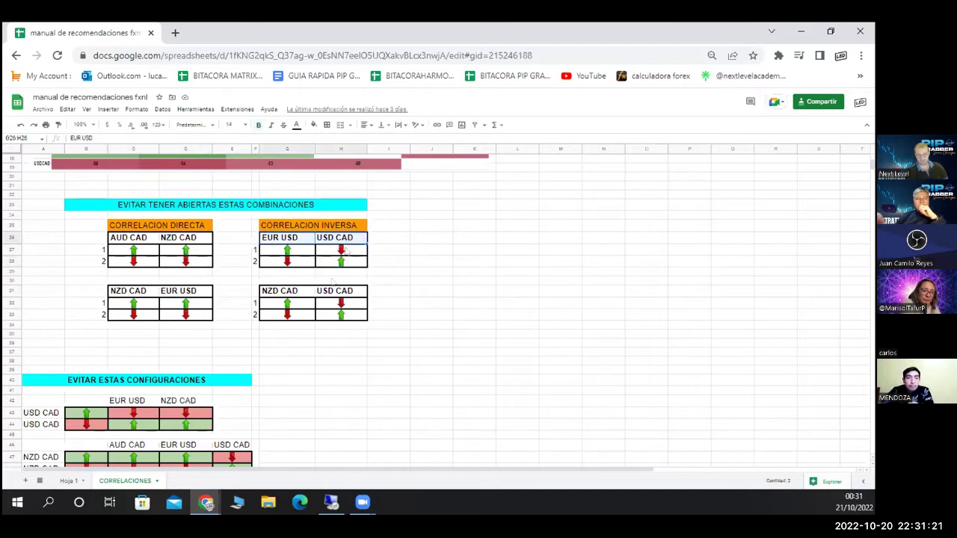
click(336, 294)
click(377, 362)
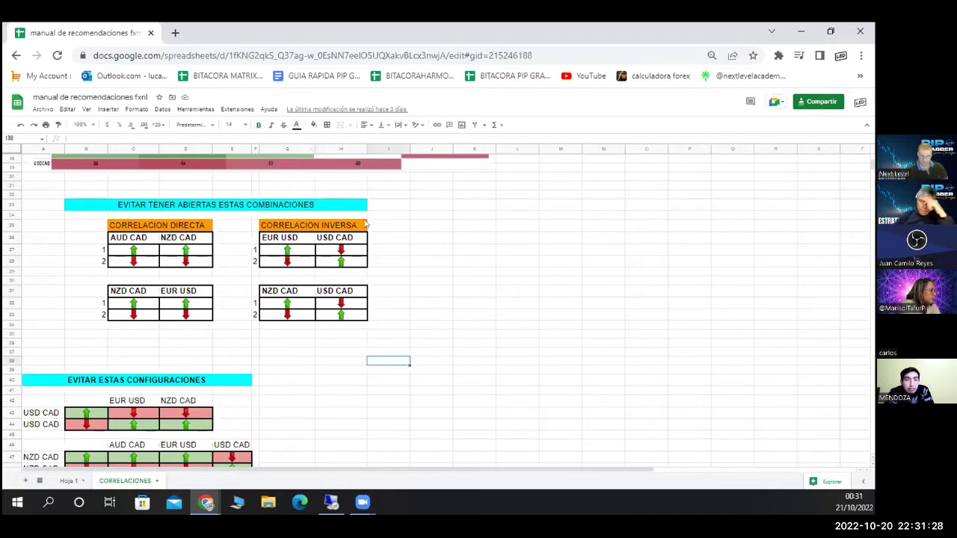
scroll(344, 292, down, 1)
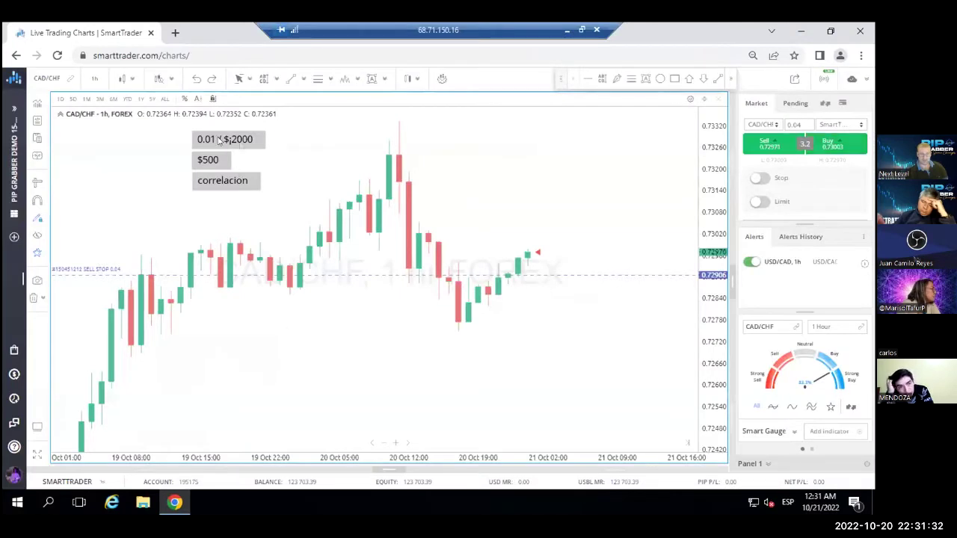
On the SmartTrader CAD/CHF chart, add a text note "cad chf" and a two-line note "aud cad" / "nzdcad"
click(373, 80)
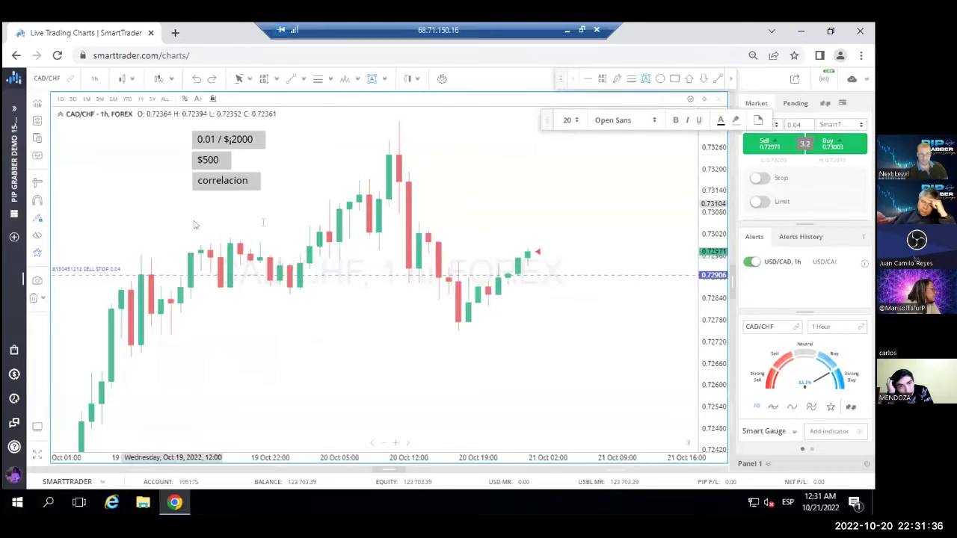
text(cad chf)
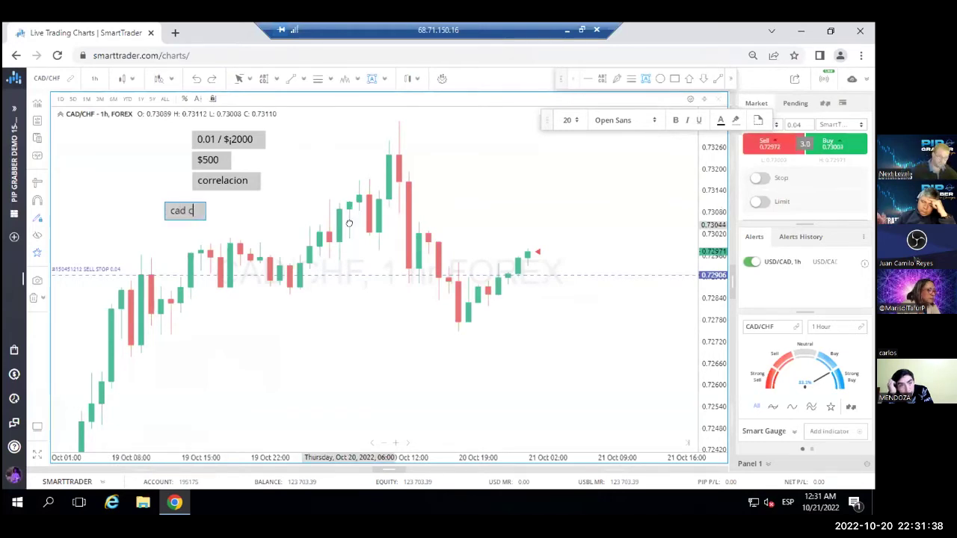
click(218, 355)
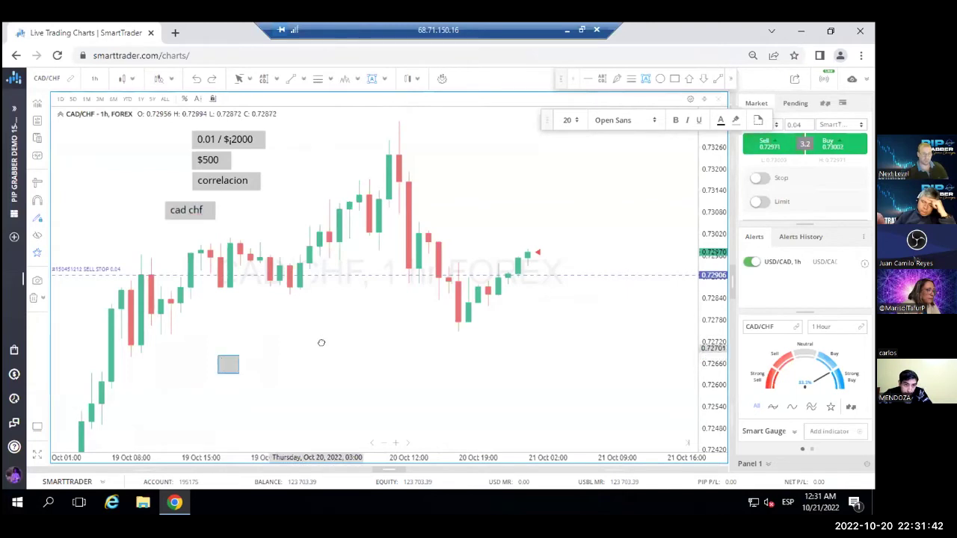
text(aud cad)
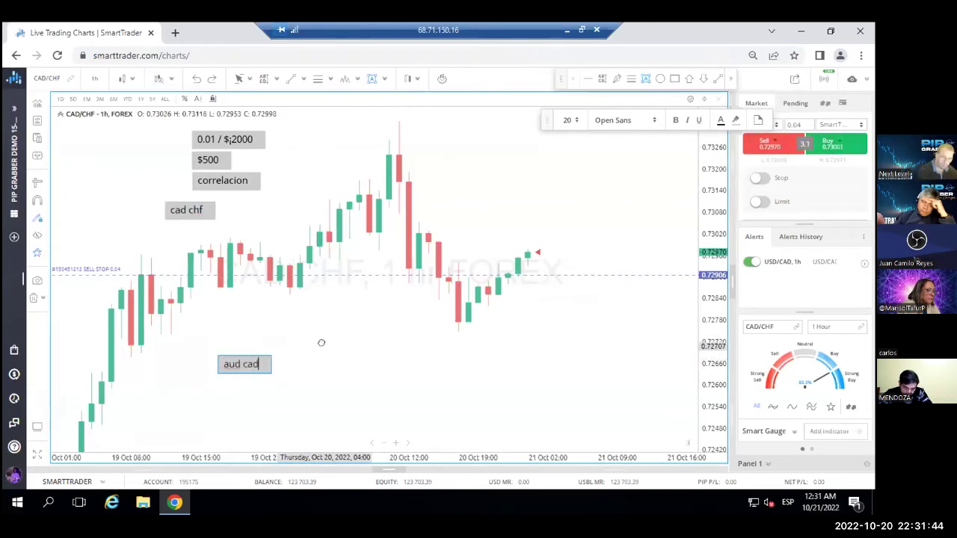
key(Return)
text(nzdcad)
Add a text note "eur usd usdcad" and place it below the "aud cad nzdcad" note
click(412, 345)
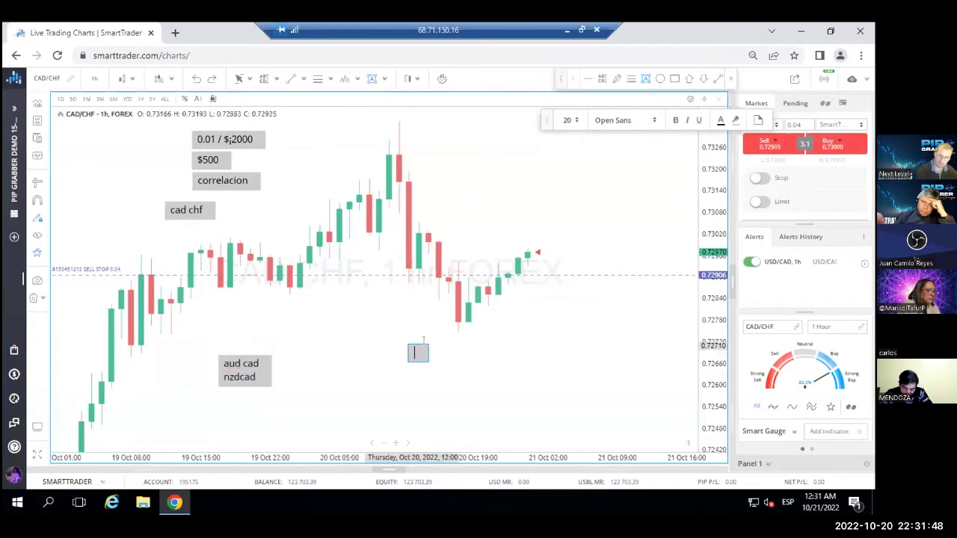
text(eur usd usdcad)
right_click(348, 396)
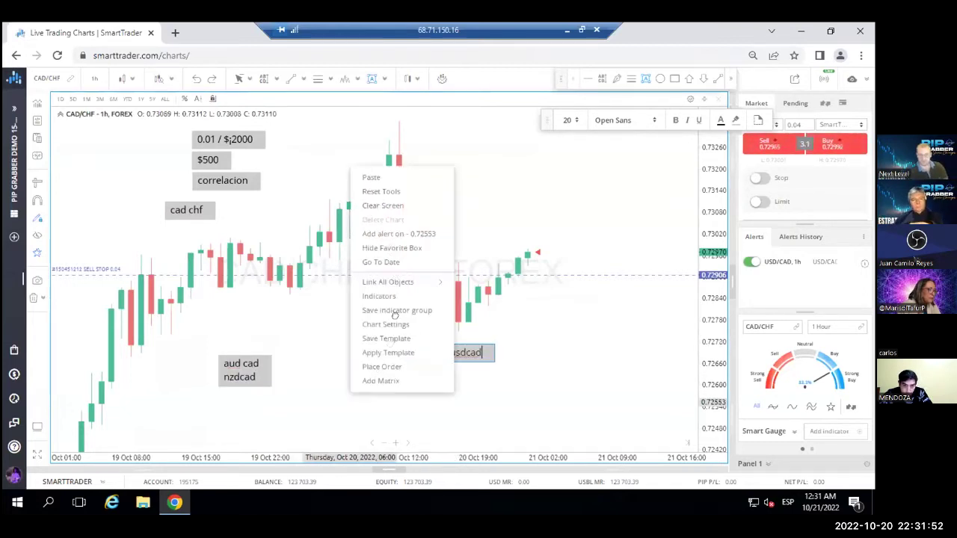
click(387, 193)
drag(474, 355, 244, 413)
Split the "eur usd usdcad" note into two lines and stack the three currency-pair notes below the candles, with "cad chf" on top
drag(251, 376, 204, 359)
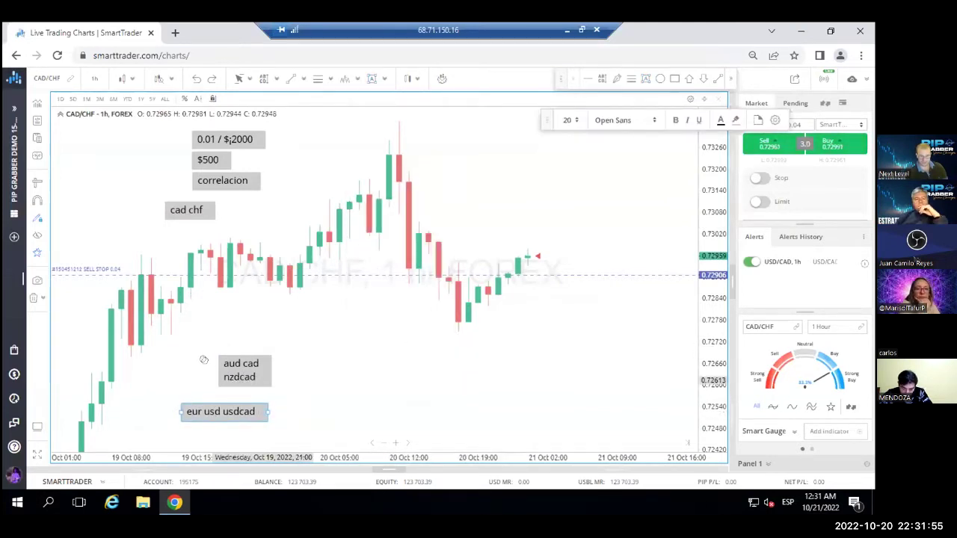
click(219, 412)
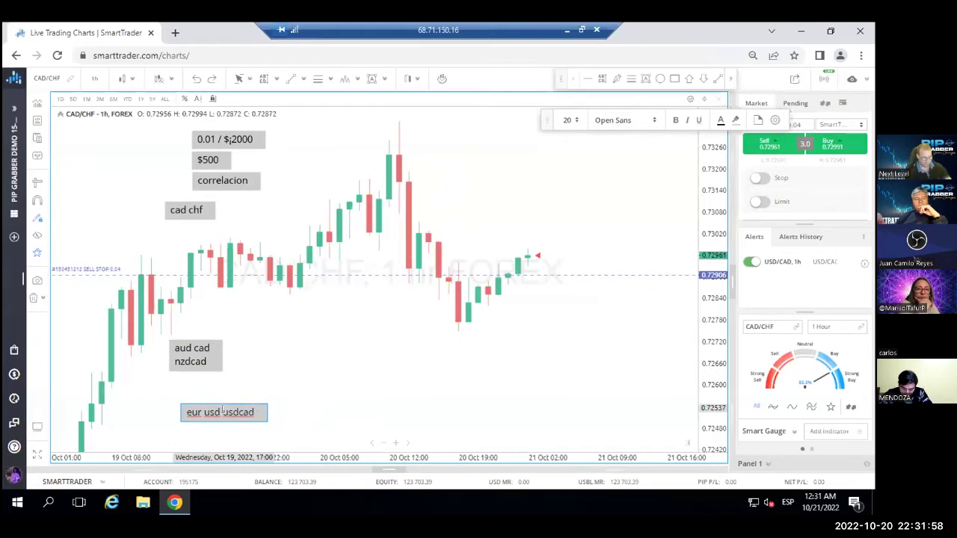
drag(186, 209, 206, 258)
drag(209, 312, 200, 351)
click(289, 359)
drag(204, 419, 190, 383)
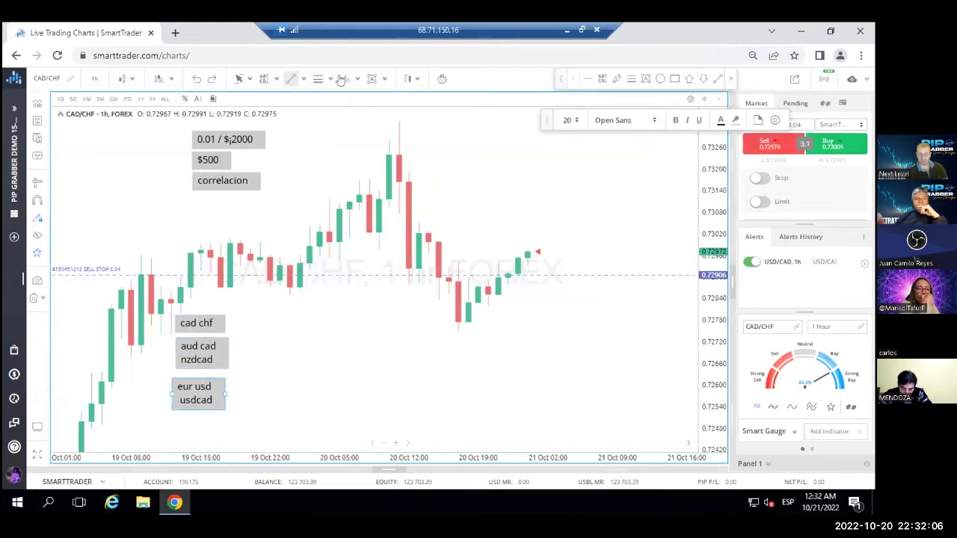
Draw freehand red check marks beside the "cad chf" and "aud cad" notes, and up arrows beside "aud cad" and "eur usd"
click(617, 79)
drag(232, 320, 258, 298)
mouse_move(233, 339)
mouse_down()
mouse_move(238, 346)
mouse_move(256, 329)
mouse_move(268, 349)
mouse_move(275, 321)
mouse_move(278, 333)
mouse_up()
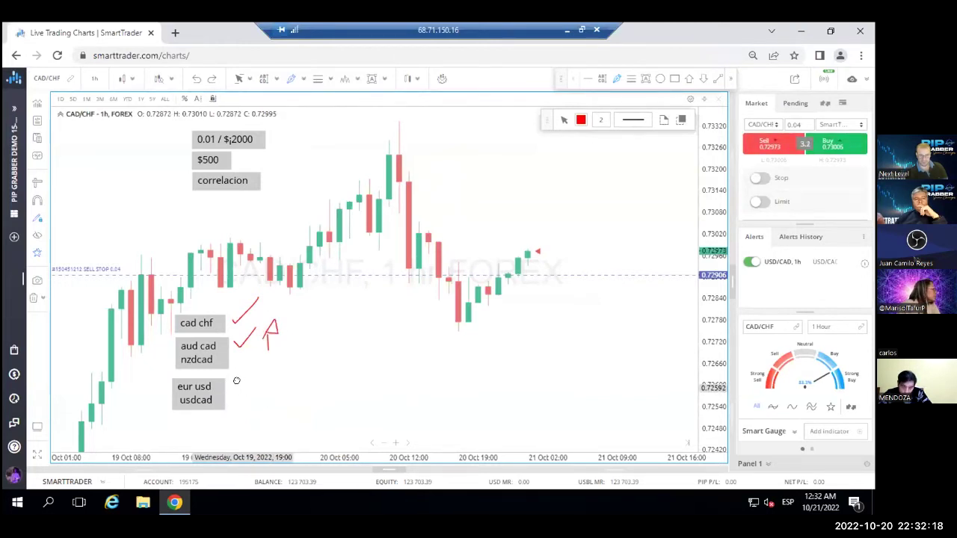
mouse_move(244, 391)
mouse_down()
mouse_move(250, 375)
mouse_move(259, 390)
mouse_up()
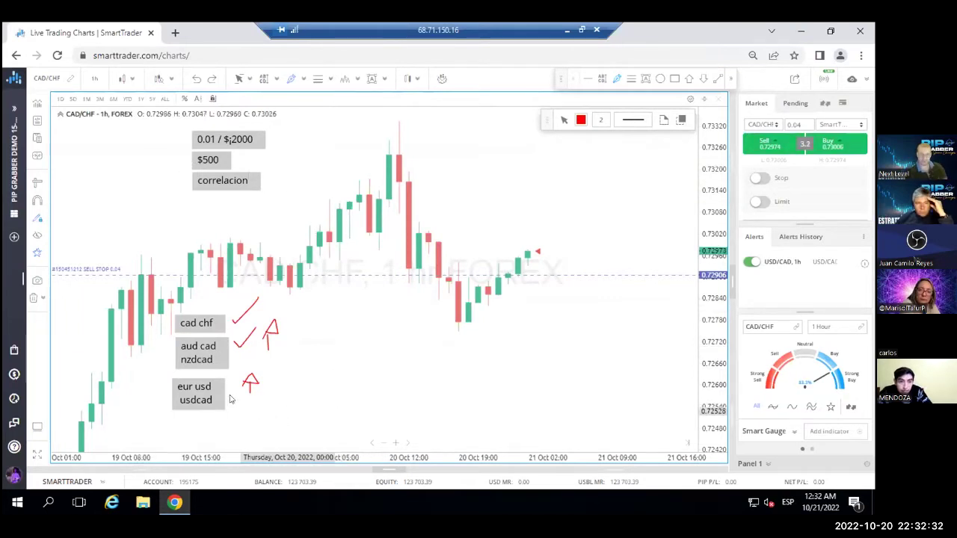
Draw a freehand red down arrow beside the "usdcad" note, below the existing up arrow, and reset the drawing tools
mouse_move(248, 394)
mouse_down()
mouse_move(249, 408)
mouse_move(260, 408)
mouse_move(250, 426)
mouse_move(261, 409)
mouse_up()
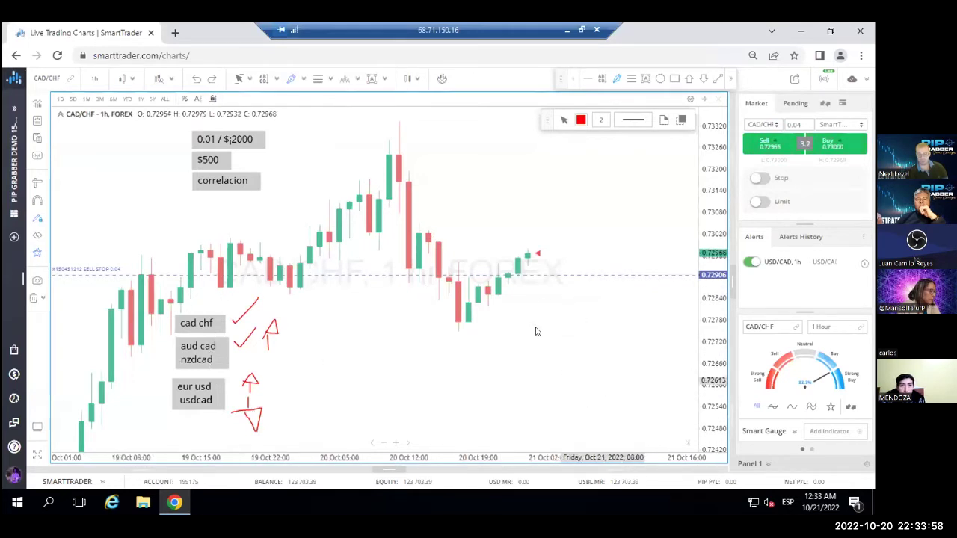
right_click(591, 320)
click(631, 247)
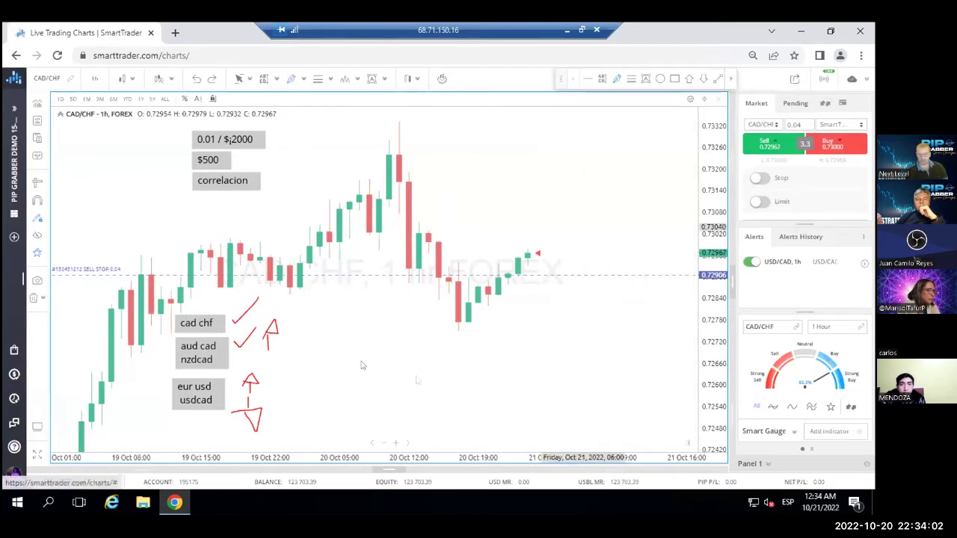
With the freehand pen, cross out the down arrow beside "usdcad" and add another up arrow and more check marks beside the notes
click(291, 78)
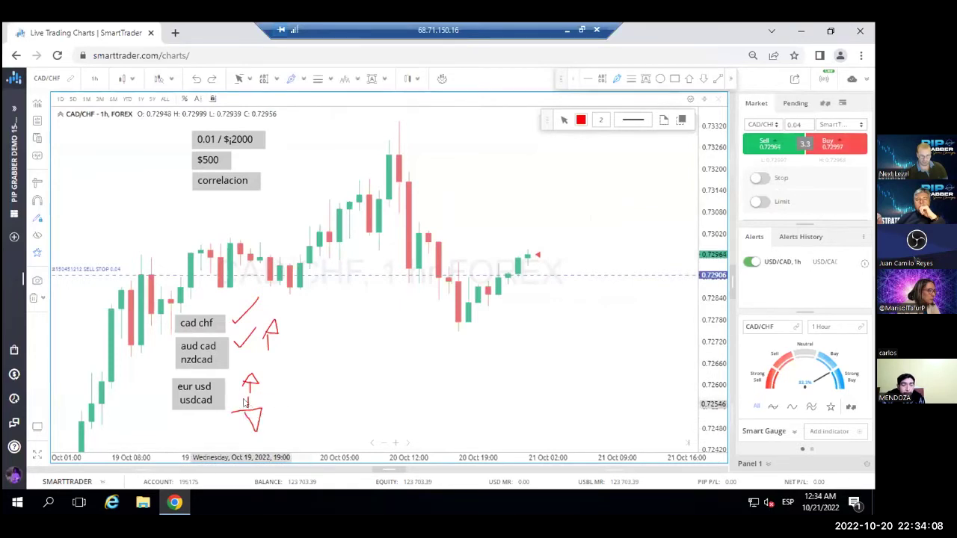
mouse_move(243, 404)
mouse_down()
mouse_move(281, 415)
mouse_move(242, 431)
mouse_up()
mouse_move(292, 413)
mouse_down()
mouse_move(292, 397)
mouse_move(309, 407)
mouse_up()
mouse_move(268, 384)
mouse_down()
mouse_move(273, 393)
mouse_move(291, 375)
mouse_move(348, 387)
mouse_up()
drag(286, 330, 312, 329)
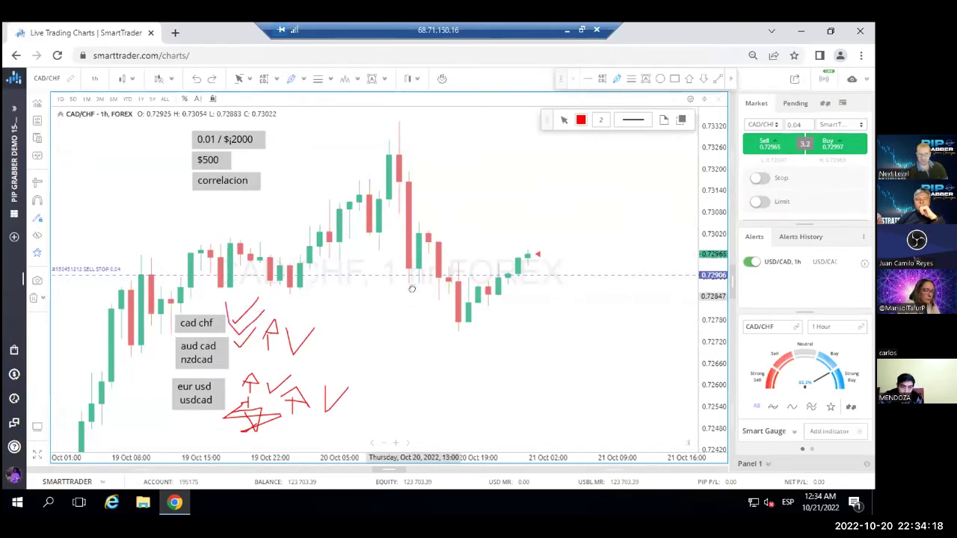
right_click(416, 169)
click(445, 193)
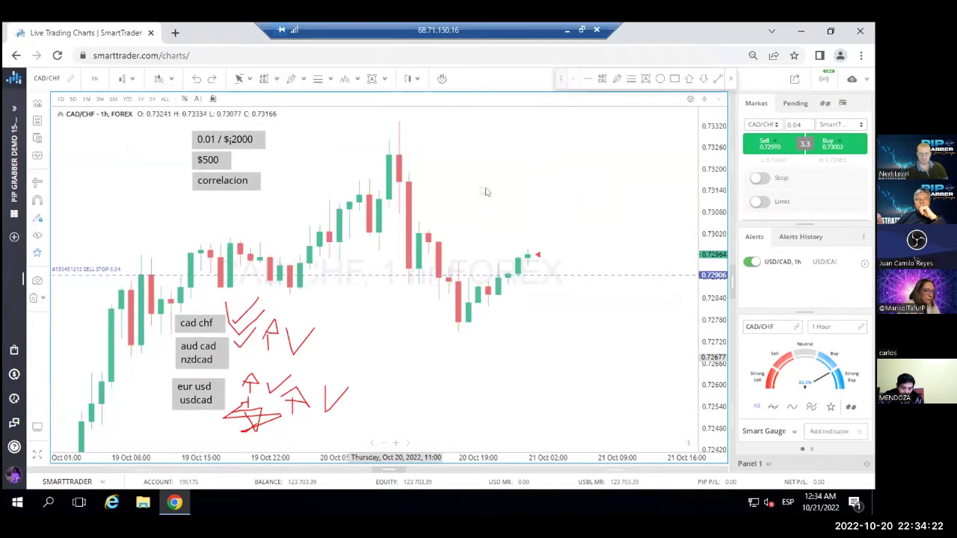
Clear all text notes and freehand drawings from the CAD/CHF chart
scroll(532, 224, down, 3)
right_click(391, 316)
click(423, 204)
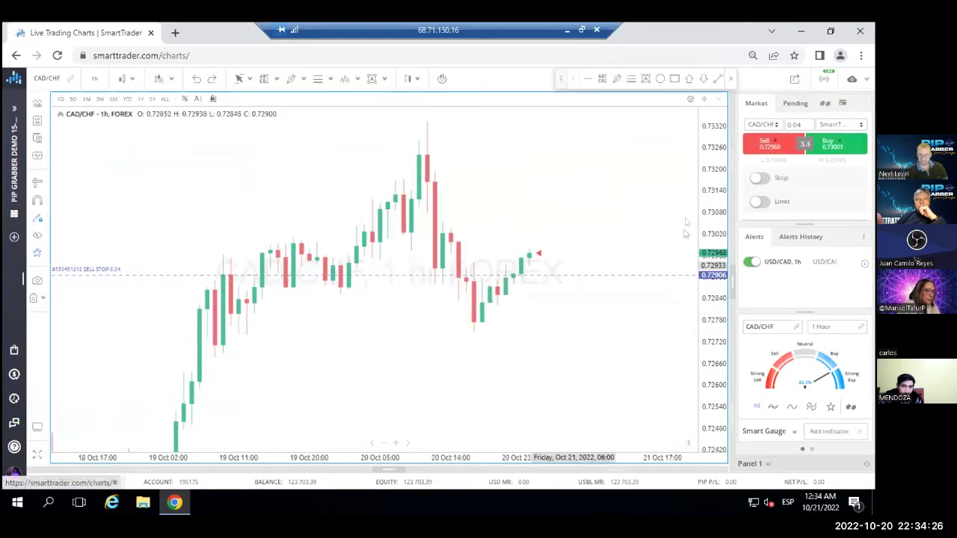
Sketch a red line at the 0.72906 sell stop level, two rising candle shapes above it and a down arrow beside them
scroll(444, 348, down, 2)
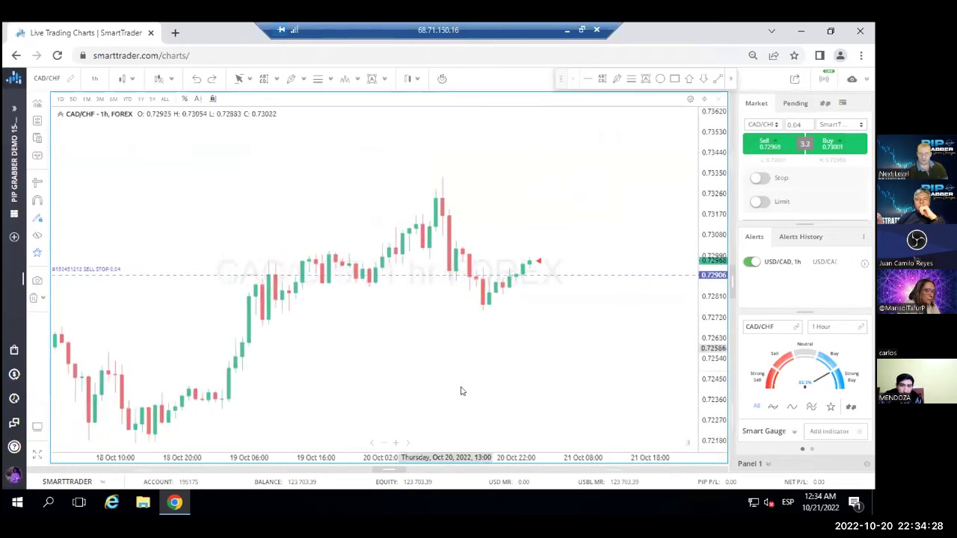
scroll(462, 391, down, 3)
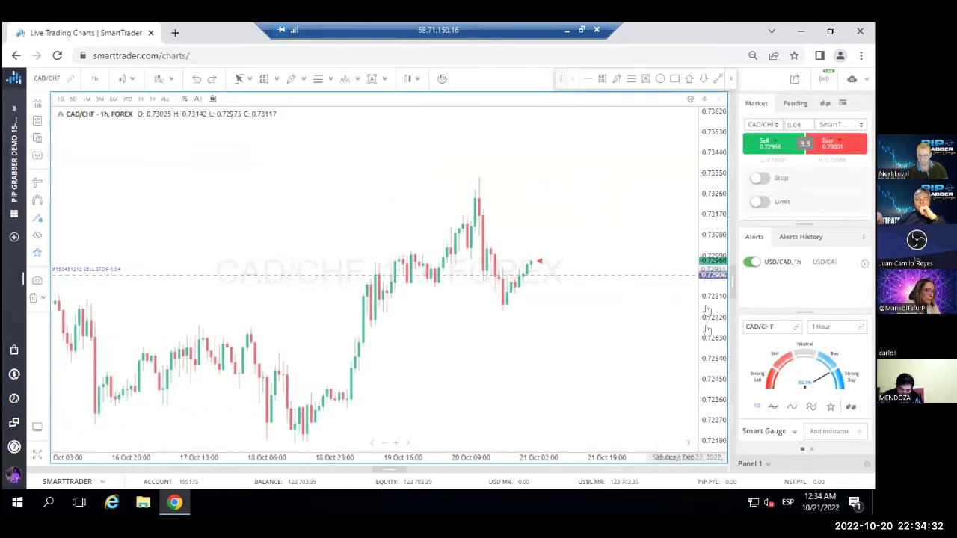
scroll(459, 367, down, 2)
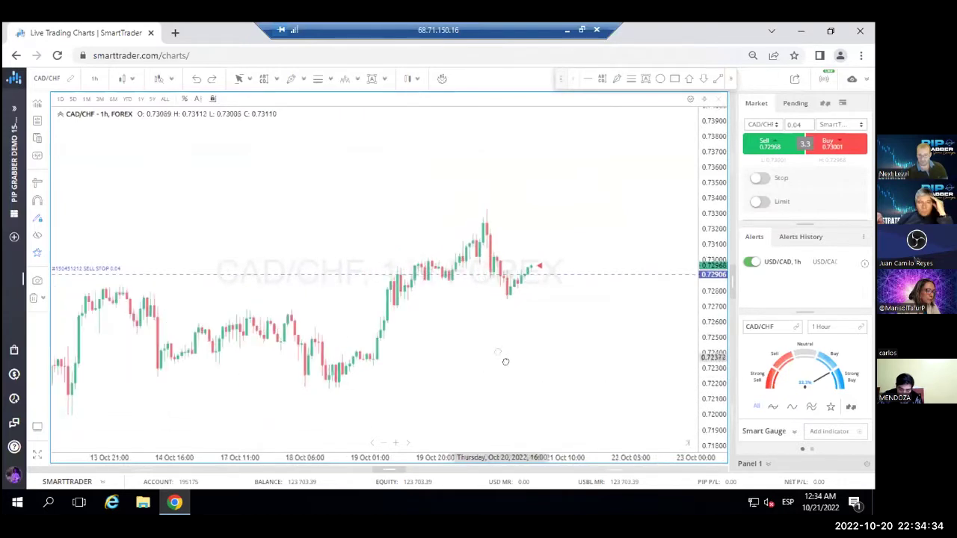
drag(566, 341, 478, 366)
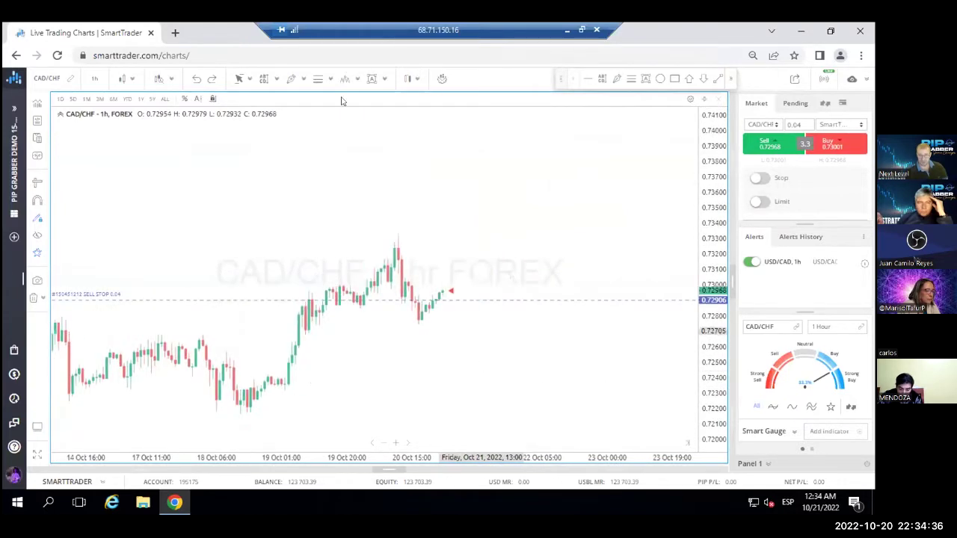
click(291, 78)
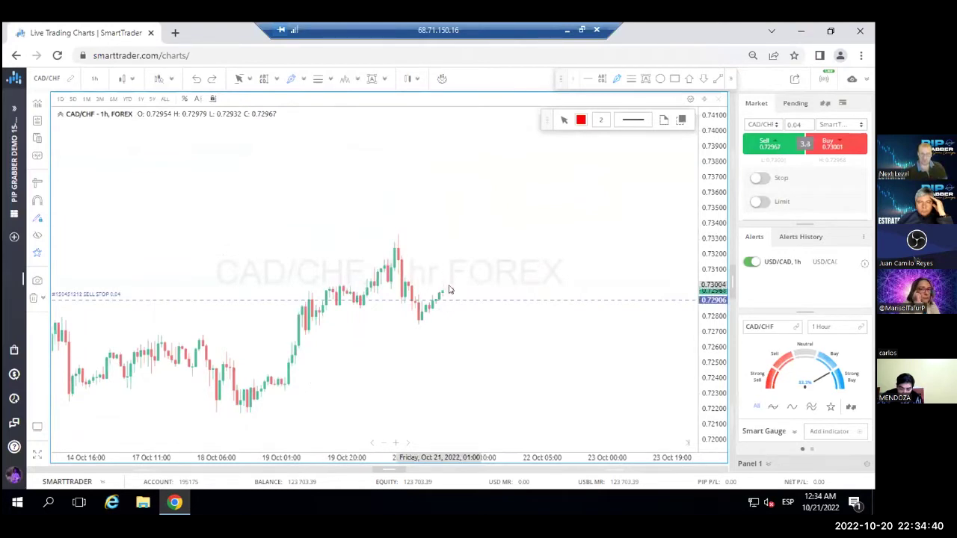
mouse_move(415, 299)
mouse_down()
mouse_move(481, 297)
mouse_move(447, 287)
mouse_move(454, 265)
mouse_move(456, 289)
mouse_up()
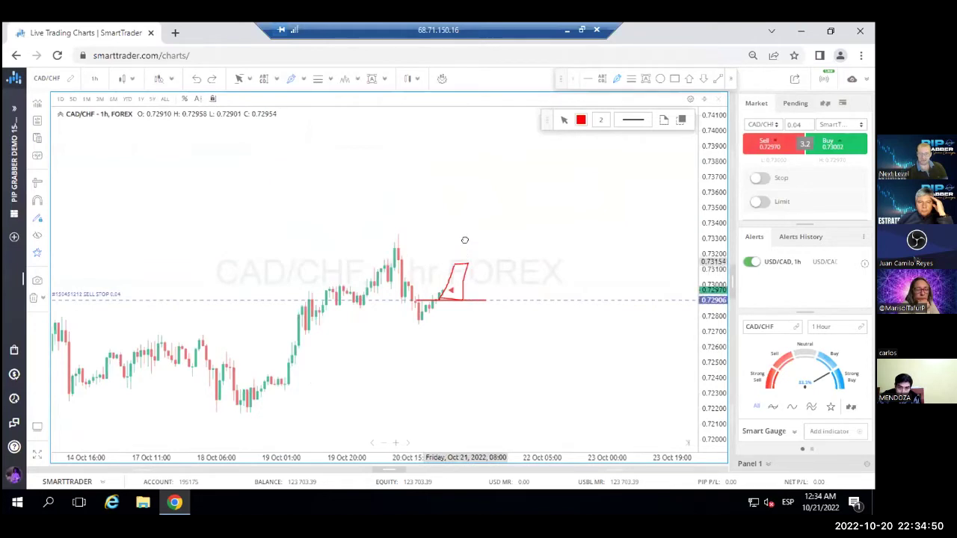
mouse_move(465, 225)
mouse_down()
mouse_move(485, 221)
mouse_move(485, 248)
mouse_move(465, 256)
mouse_move(496, 299)
mouse_move(518, 303)
mouse_move(497, 303)
mouse_up()
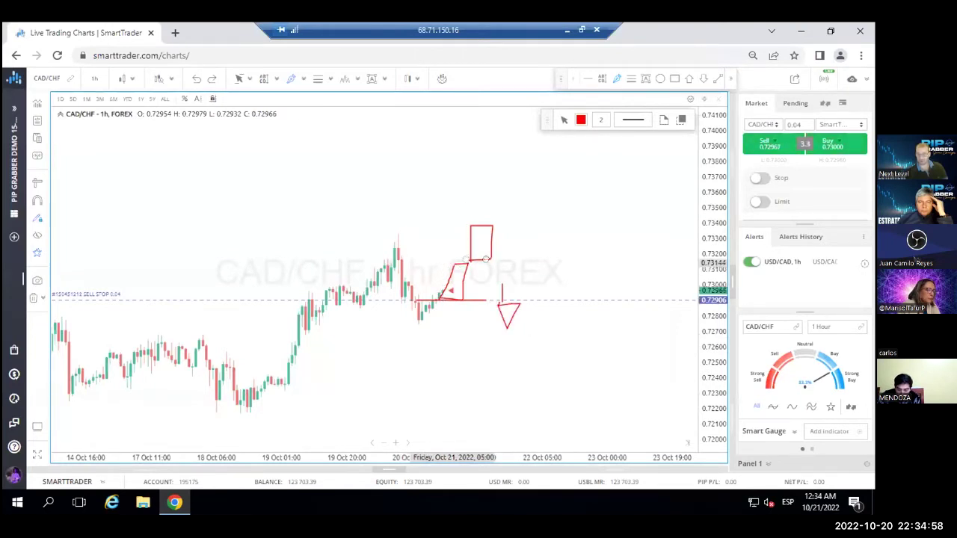
Switch the CAD/CHF chart to the 30-minute timeframe and clear the sketched drawings
click(94, 78)
click(117, 169)
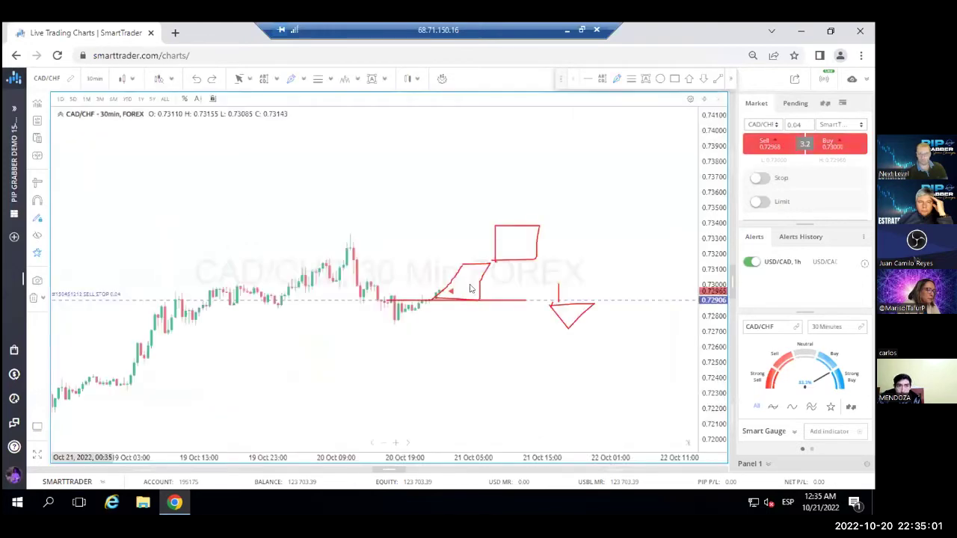
right_click(607, 171)
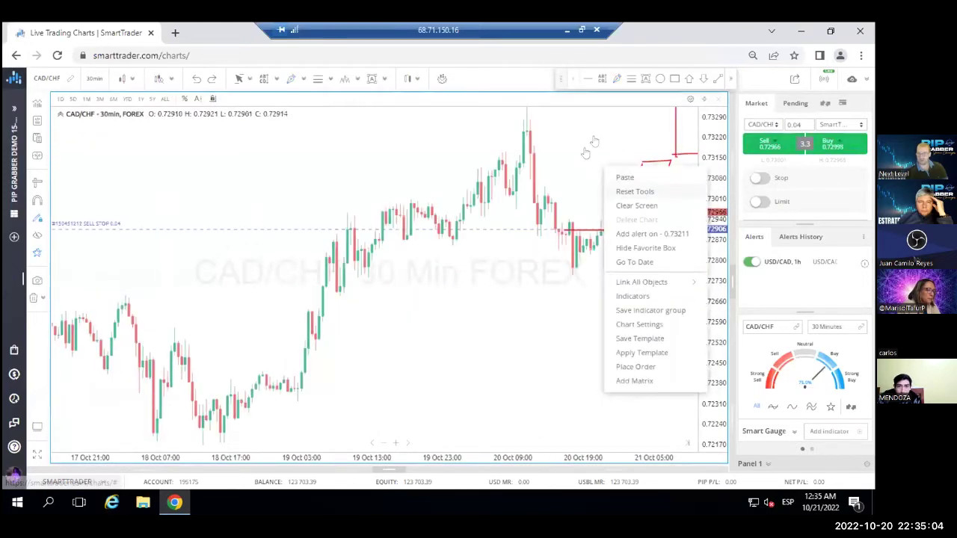
click(634, 192)
drag(564, 157, 516, 206)
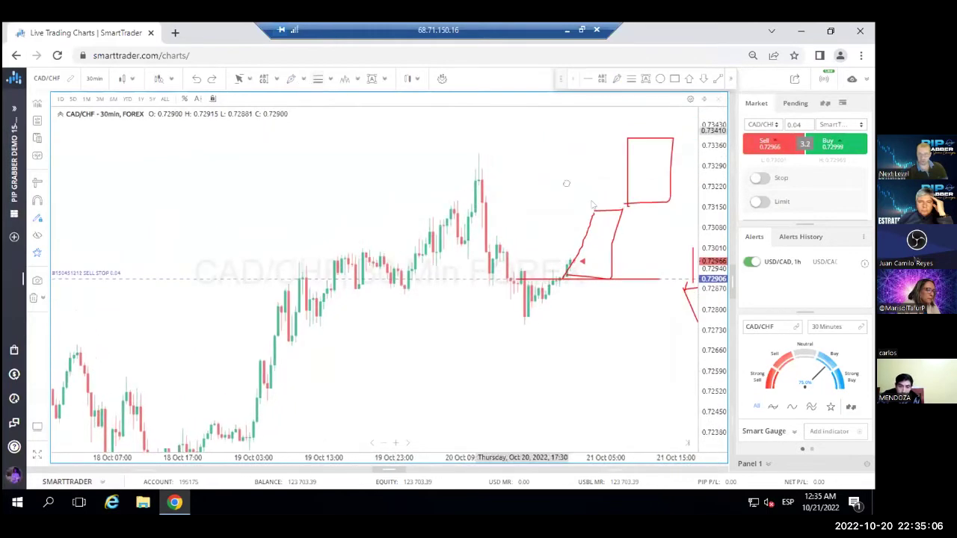
right_click(566, 183)
click(558, 205)
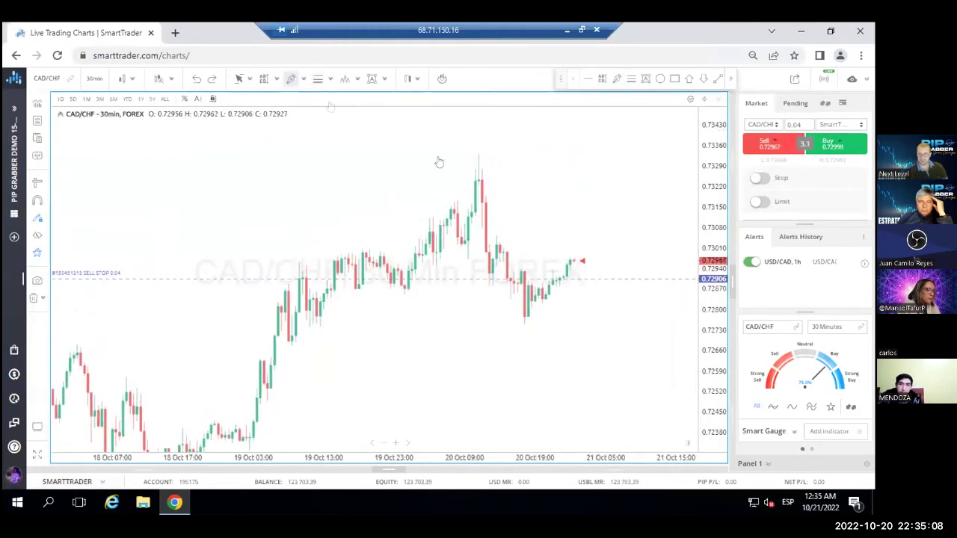
Draw a short red line at the base of the last rally before the peak and place a red down arrow just left of it
drag(462, 245, 511, 260)
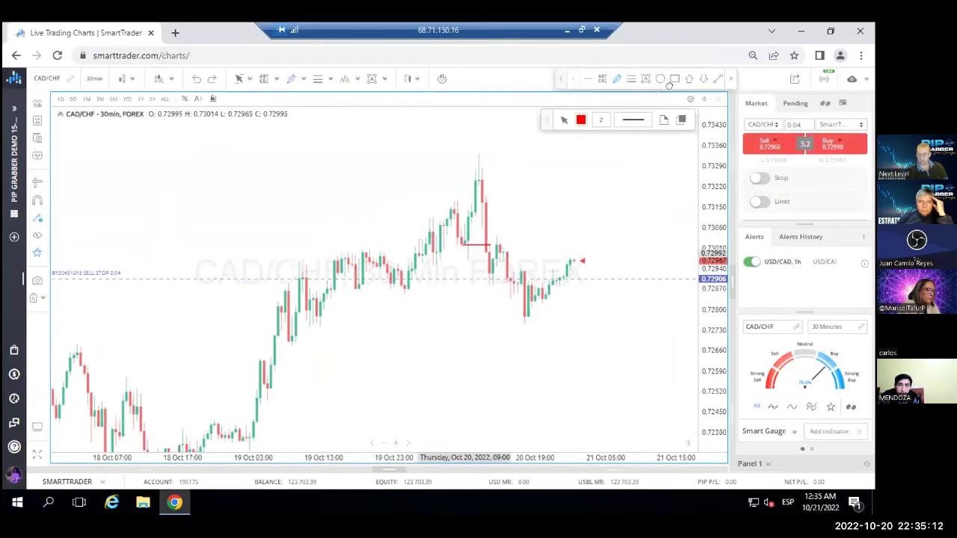
click(460, 237)
right_click(479, 170)
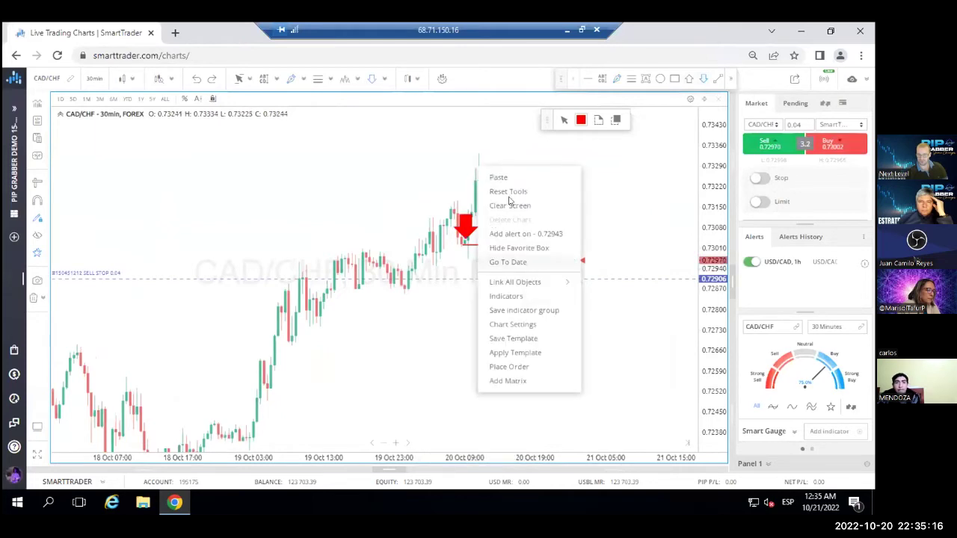
click(459, 231)
click(453, 226)
drag(447, 229, 443, 231)
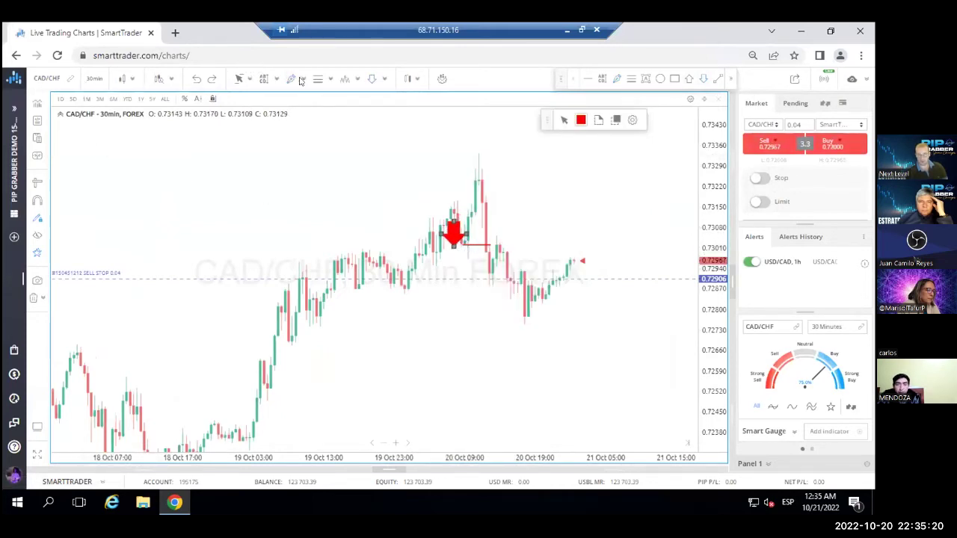
Measure the pip range from the short red line up to the top of the rally candles
click(463, 247)
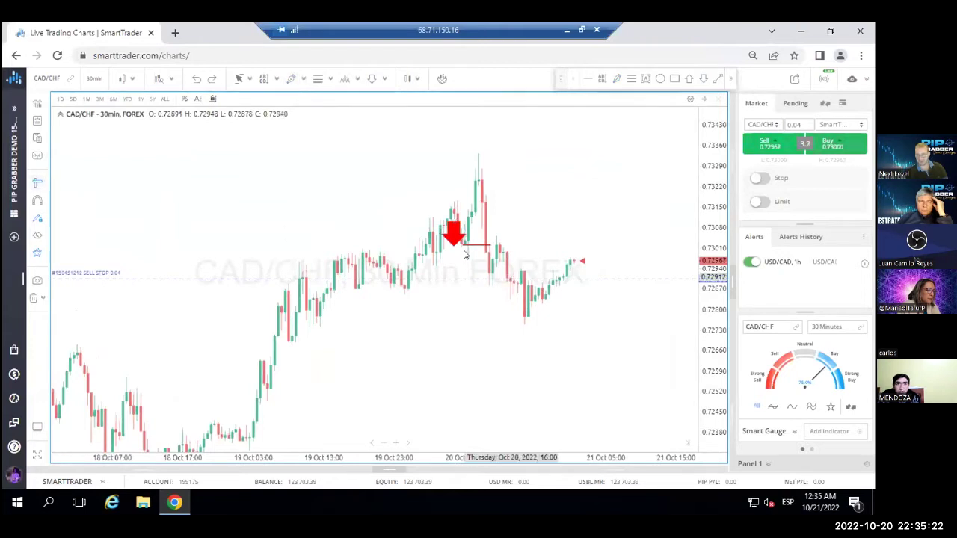
drag(464, 244, 464, 178)
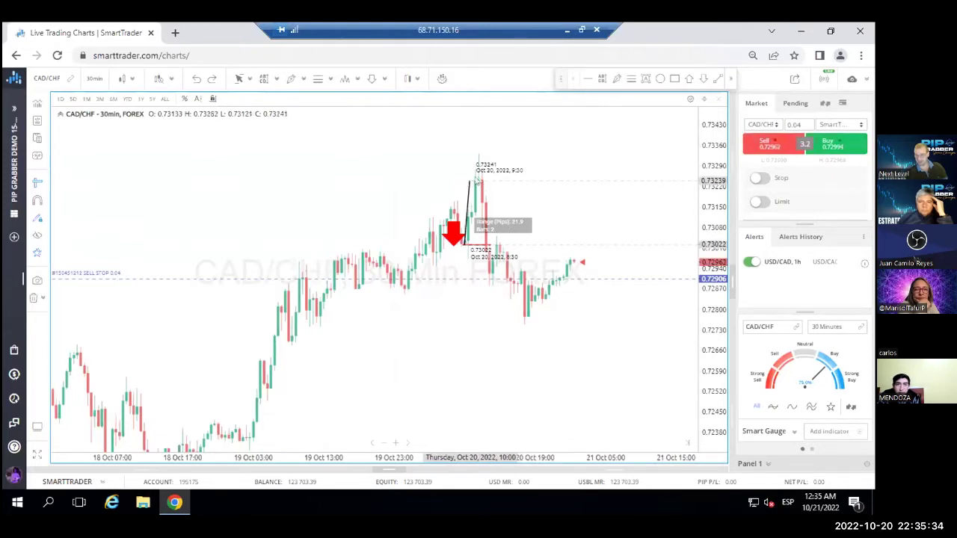
click(37, 182)
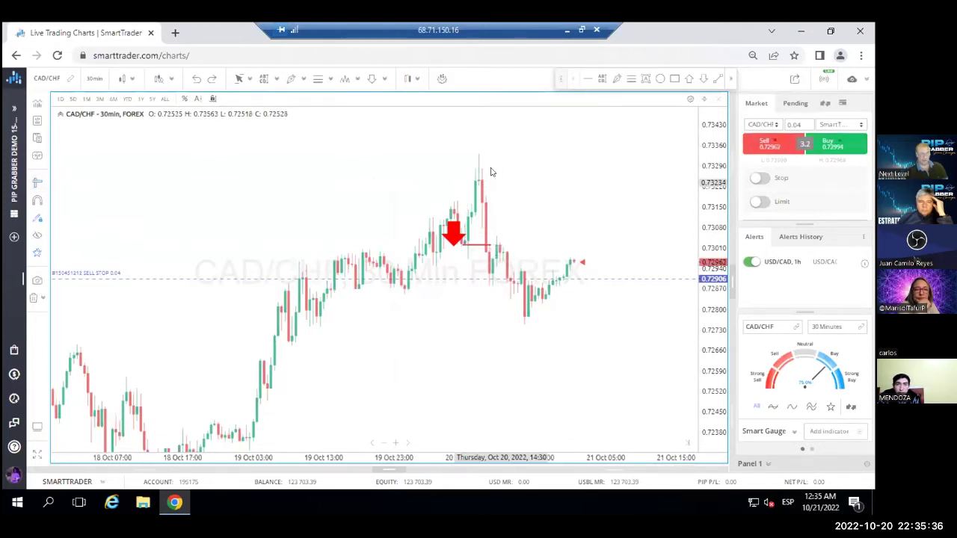
Circle the short red line beside the down arrow freehand, and undo a trial stroke drawn near the peak
drag(569, 178, 568, 233)
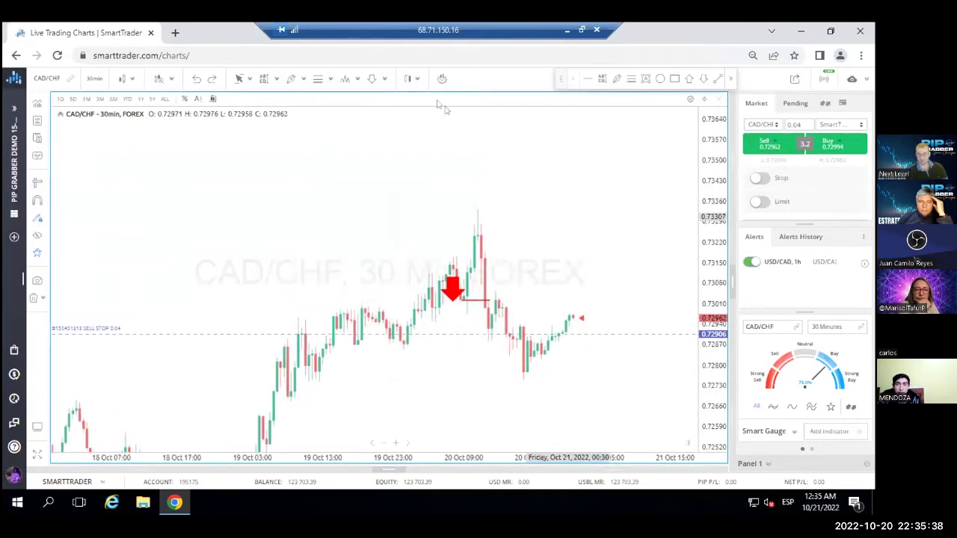
click(292, 79)
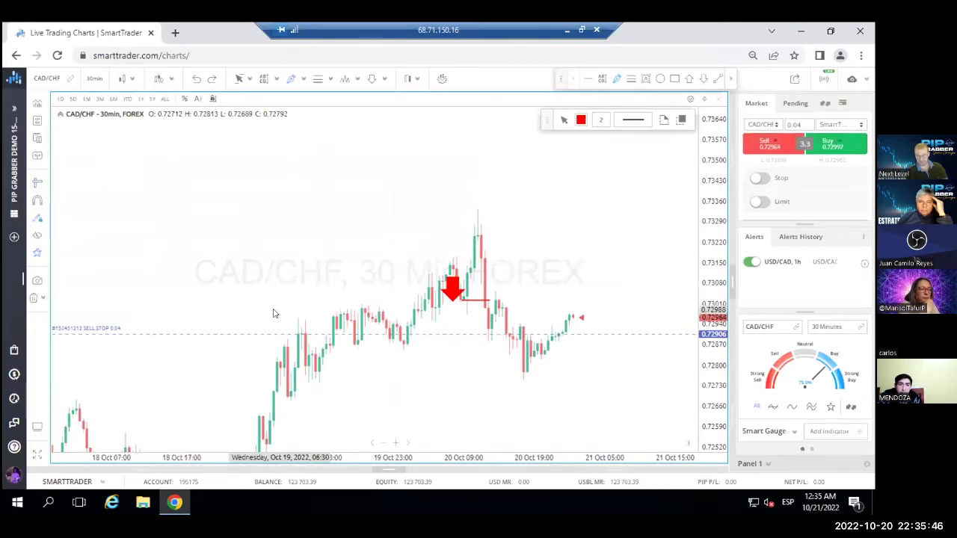
mouse_move(484, 297)
mouse_down()
mouse_move(468, 297)
mouse_move(495, 300)
mouse_up()
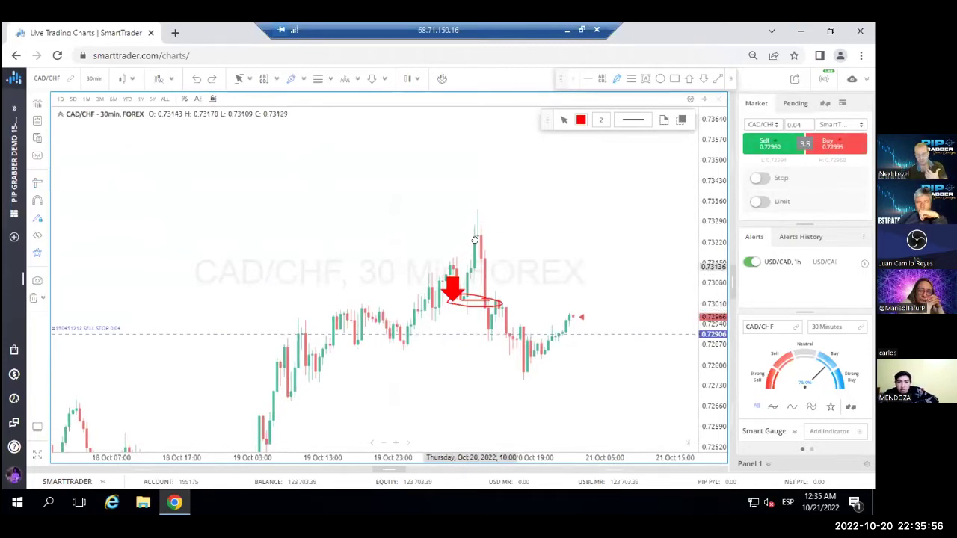
drag(481, 247, 521, 248)
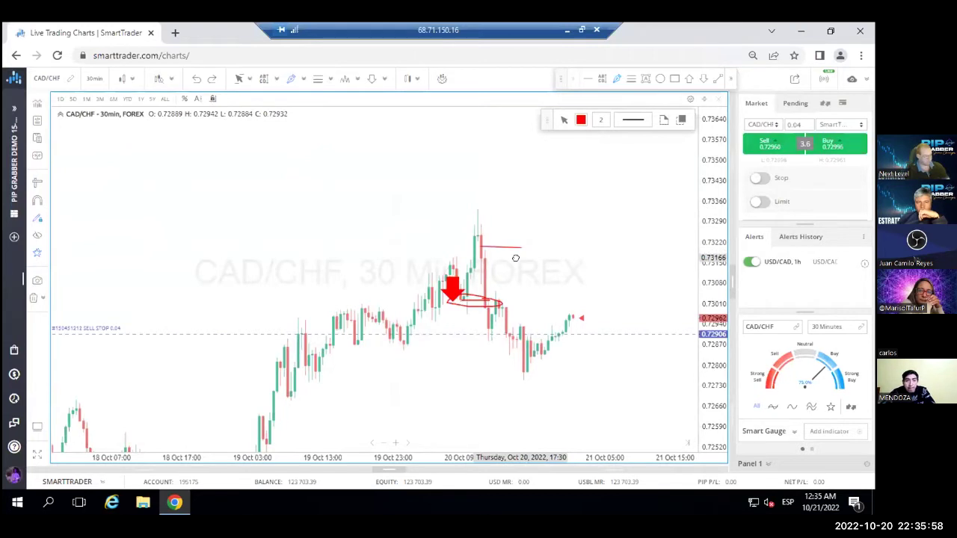
key(ctrl+z)
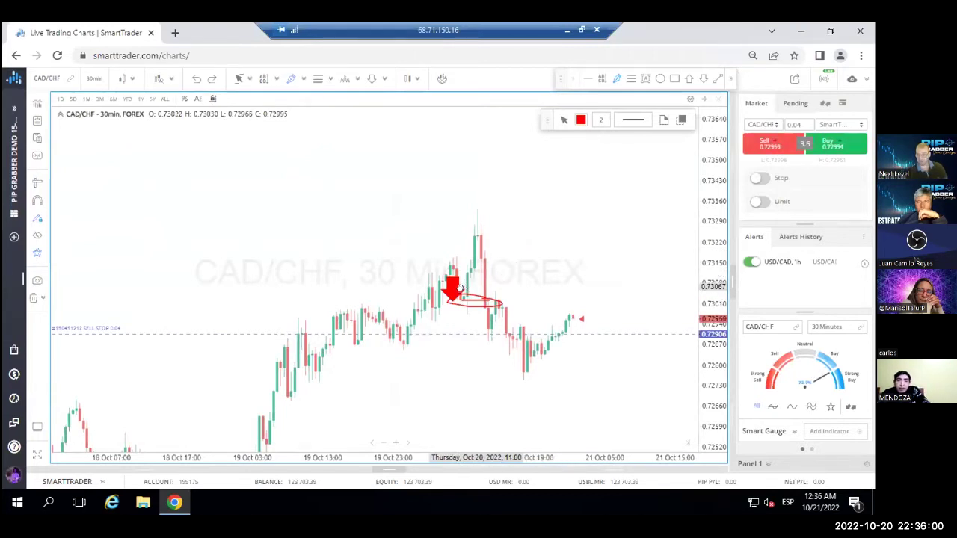
Draw a freehand zigzag projection rising from the circled line past the peak, and a level line across the peak candles
drag(467, 296, 484, 236)
drag(502, 205, 568, 151)
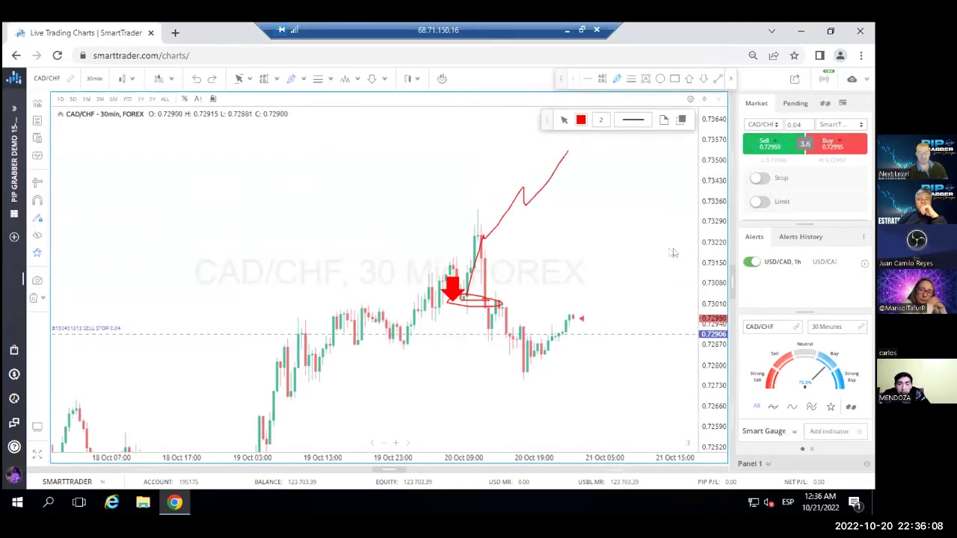
drag(465, 234, 521, 223)
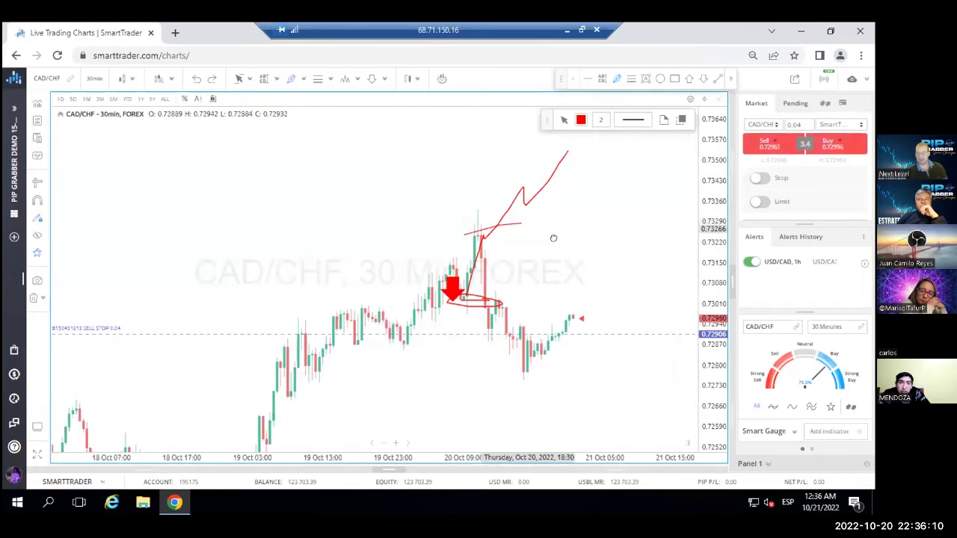
Write "20 P" freehand in the empty chart area and sketch a tall candle shape above the peak
mouse_move(167, 184)
mouse_down()
mouse_move(201, 176)
mouse_move(229, 216)
mouse_move(295, 201)
mouse_move(254, 184)
mouse_up()
mouse_move(330, 219)
mouse_down()
mouse_move(329, 168)
mouse_move(322, 186)
mouse_move(338, 192)
mouse_up()
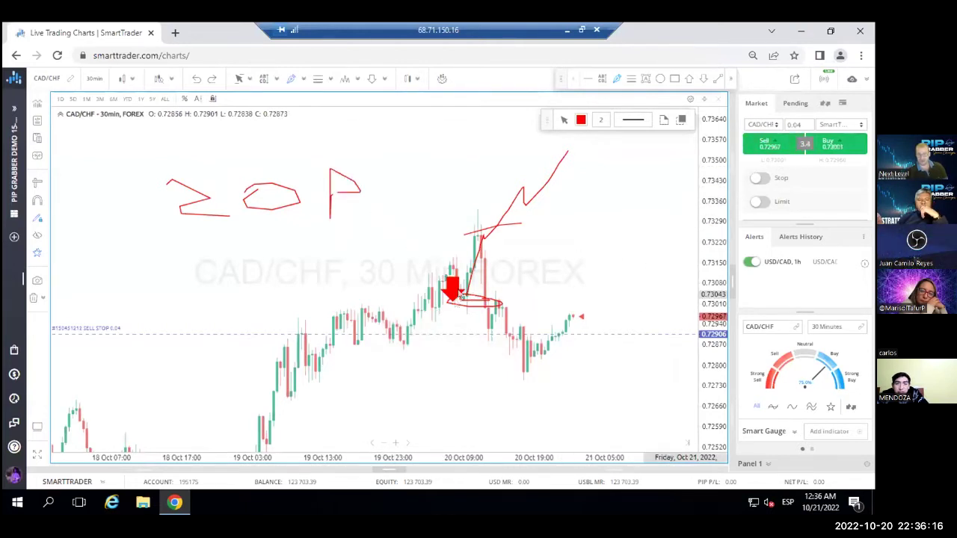
drag(480, 217, 480, 151)
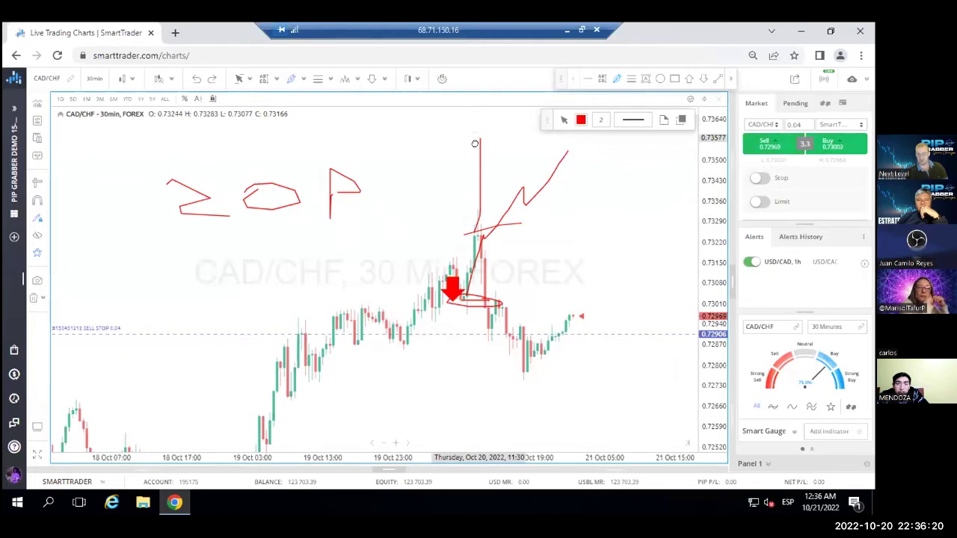
mouse_move(462, 181)
mouse_down()
mouse_move(491, 187)
mouse_move(491, 217)
mouse_move(464, 235)
mouse_move(470, 185)
mouse_up()
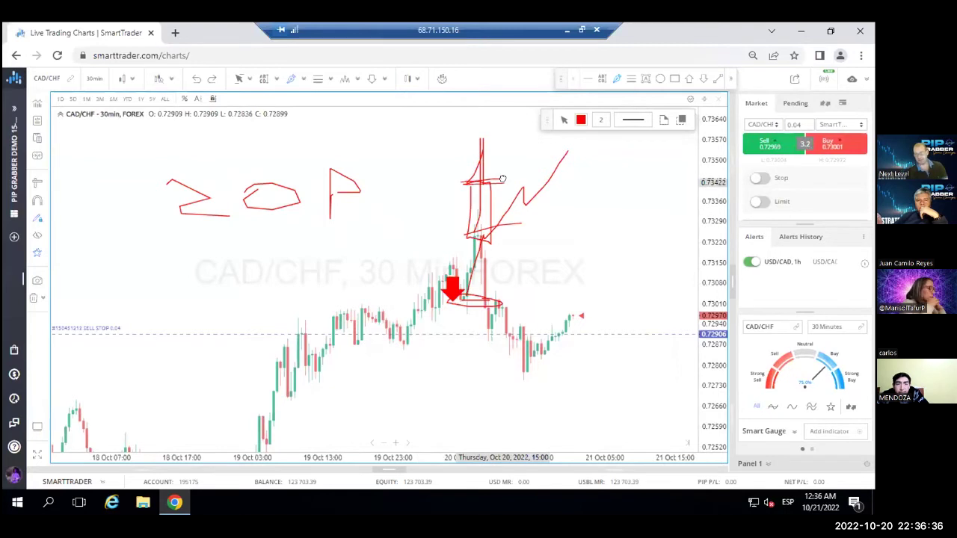
Draw freehand level lines across the base and tip of the sketched upper wick, and a falling diagonal stroke from the tip
drag(485, 180, 440, 182)
drag(457, 138, 515, 137)
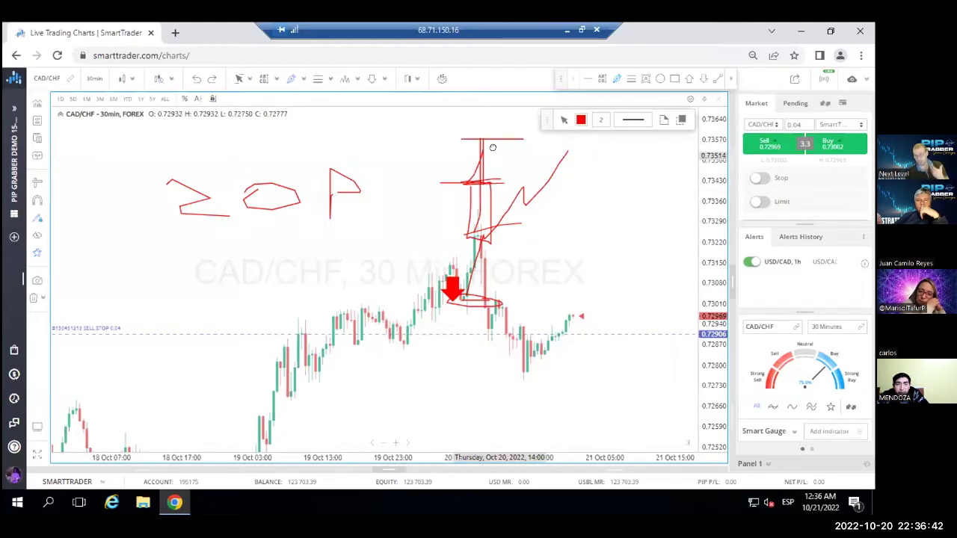
drag(499, 138, 552, 219)
Clear all drawings from the CAD/CHF chart and switch its timeframe to 4 hours
right_click(575, 215)
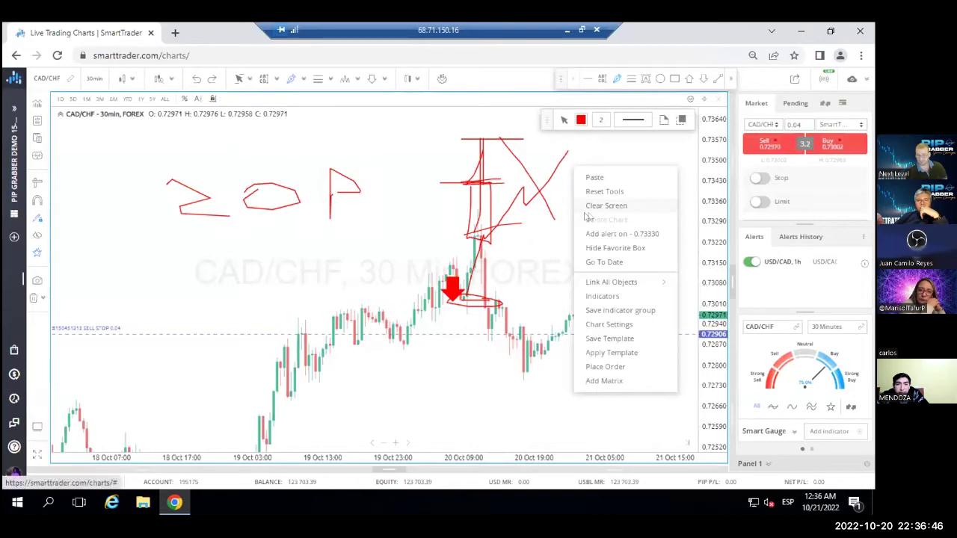
click(588, 208)
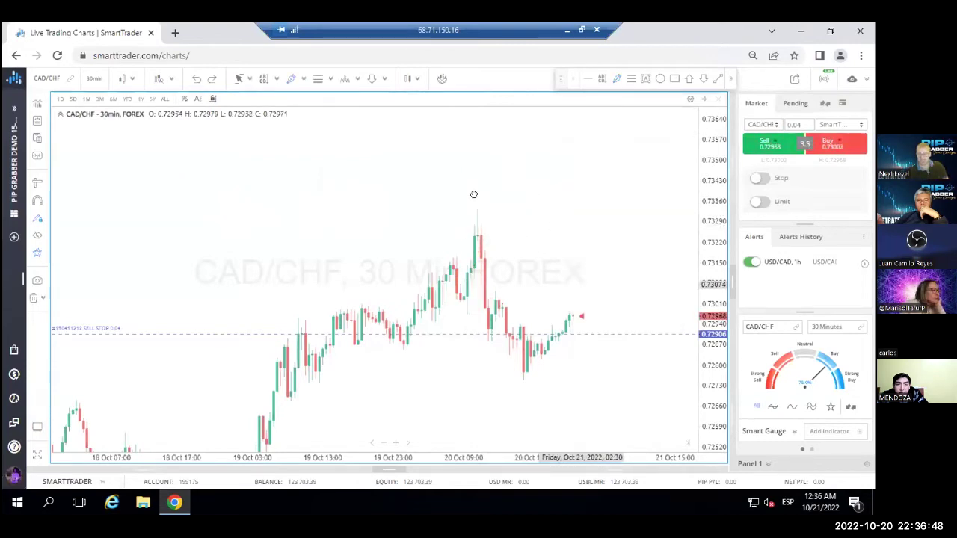
drag(474, 194, 364, 196)
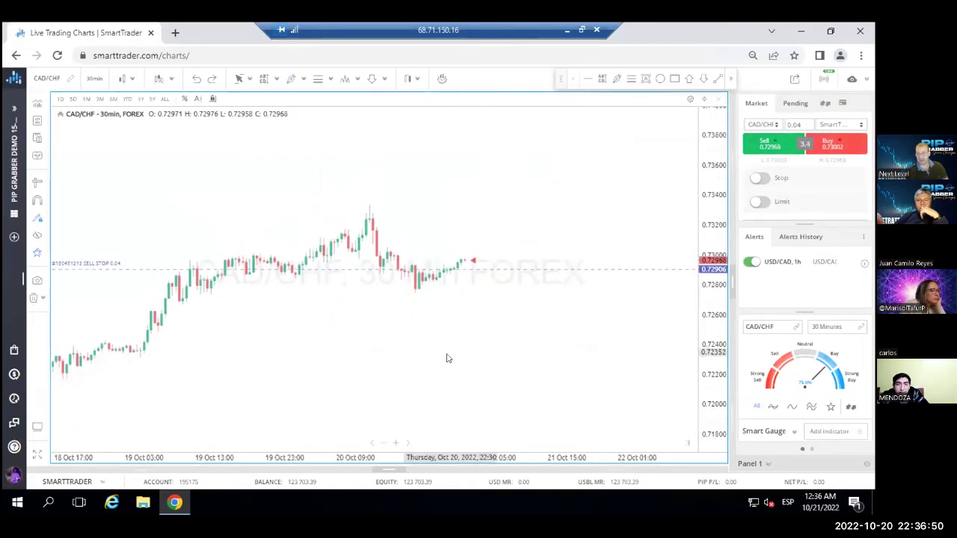
scroll(292, 383, up, 3)
scroll(231, 376, down, 4)
scroll(283, 372, down, 3)
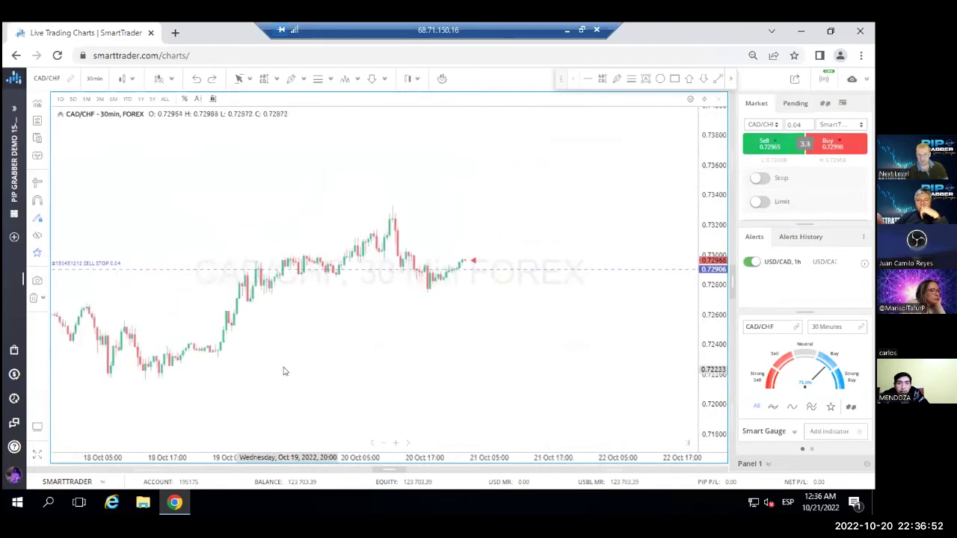
click(93, 79)
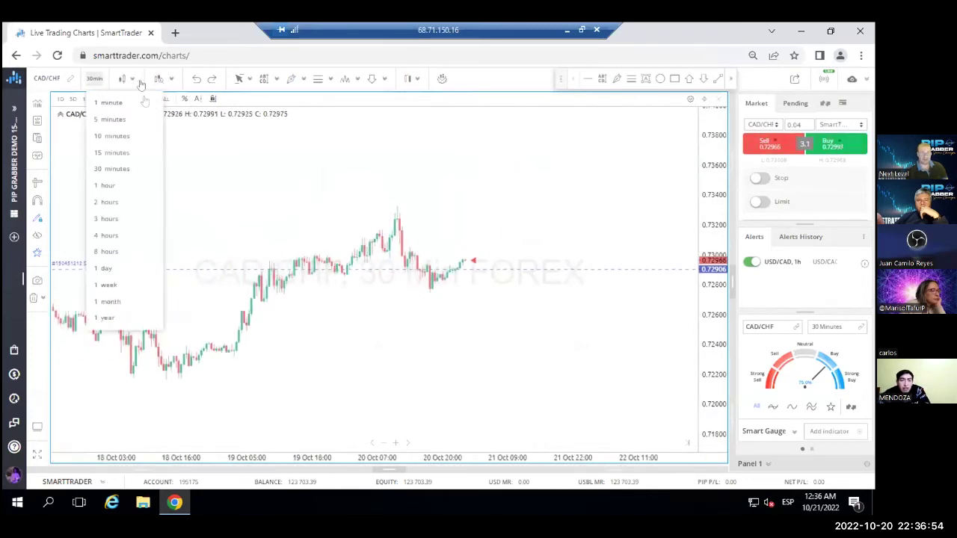
click(109, 236)
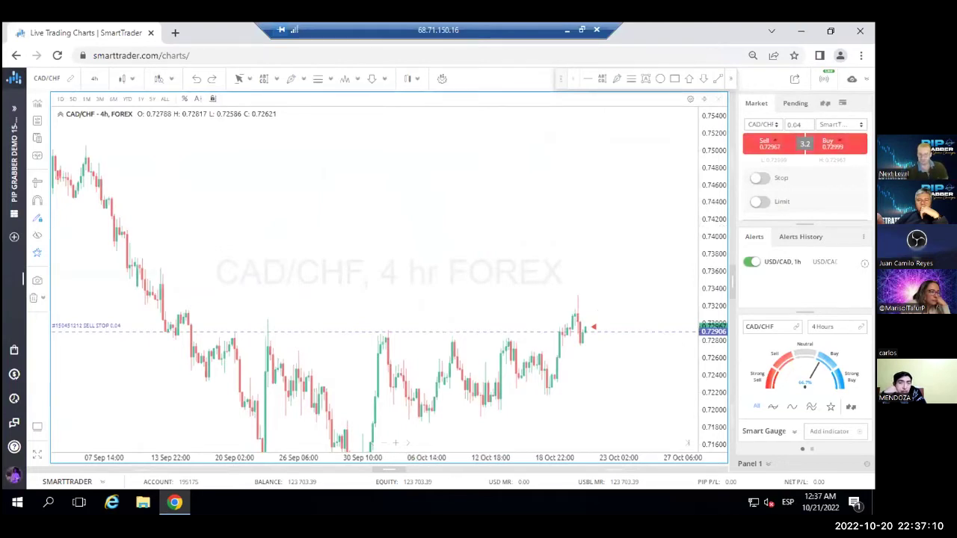
Place a blue horizontal line at about 0.72839 along the repeated highs, and reset the drawing tool
drag(477, 276, 406, 235)
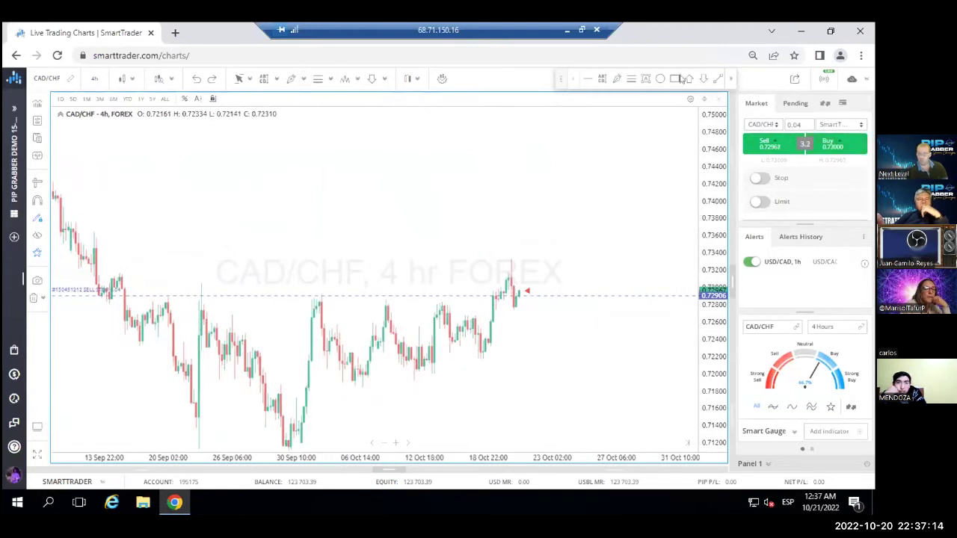
click(587, 82)
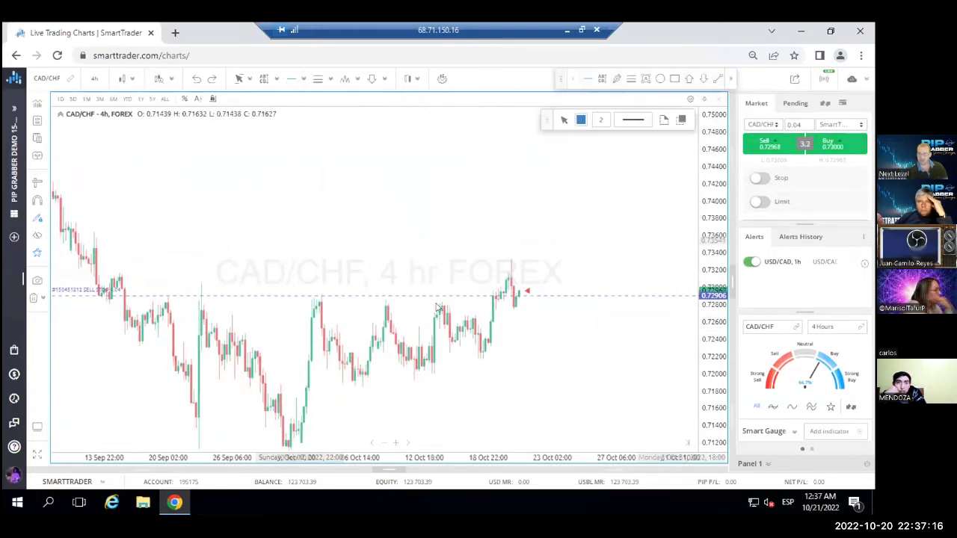
click(163, 300)
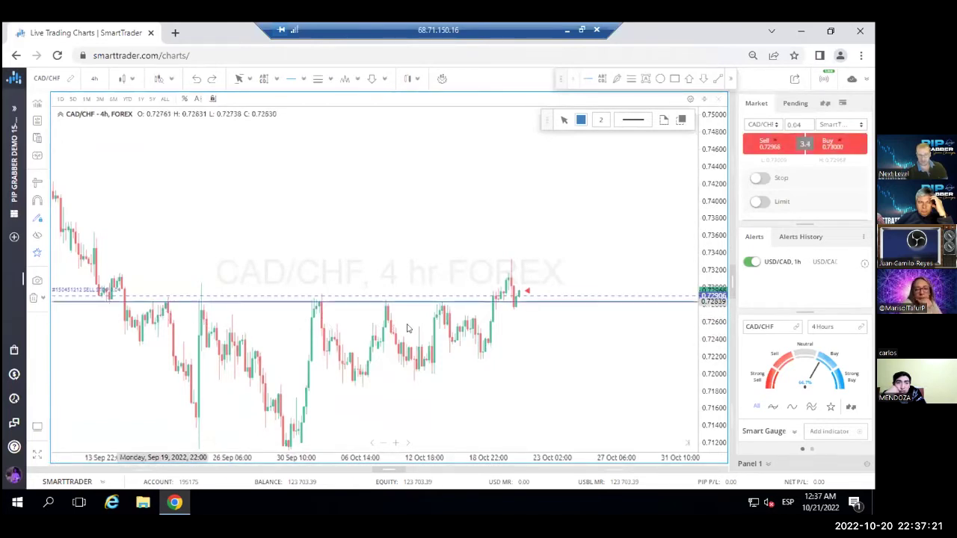
right_click(518, 344)
click(546, 193)
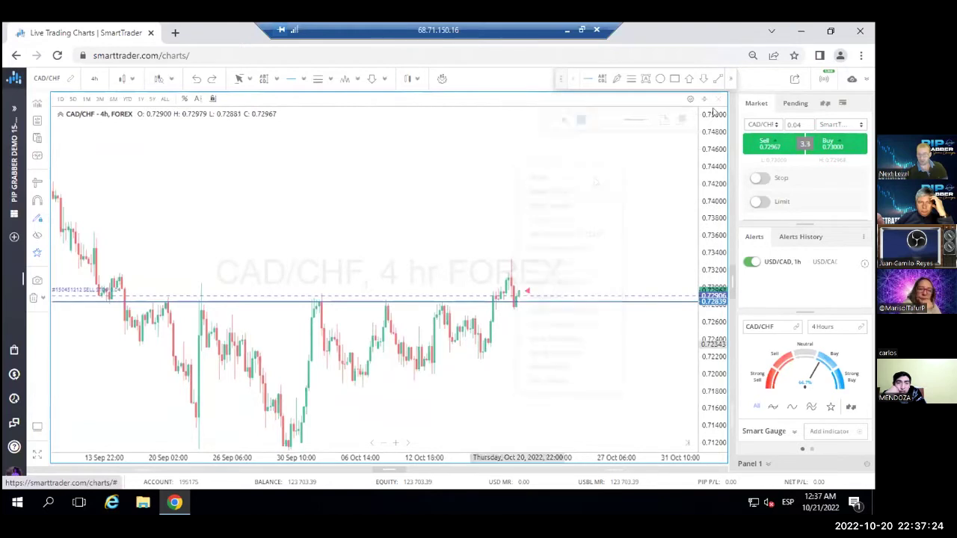
Circle freehand in red each place where the candles touch the blue horizontal line, from mid-September to the latest candles
click(619, 79)
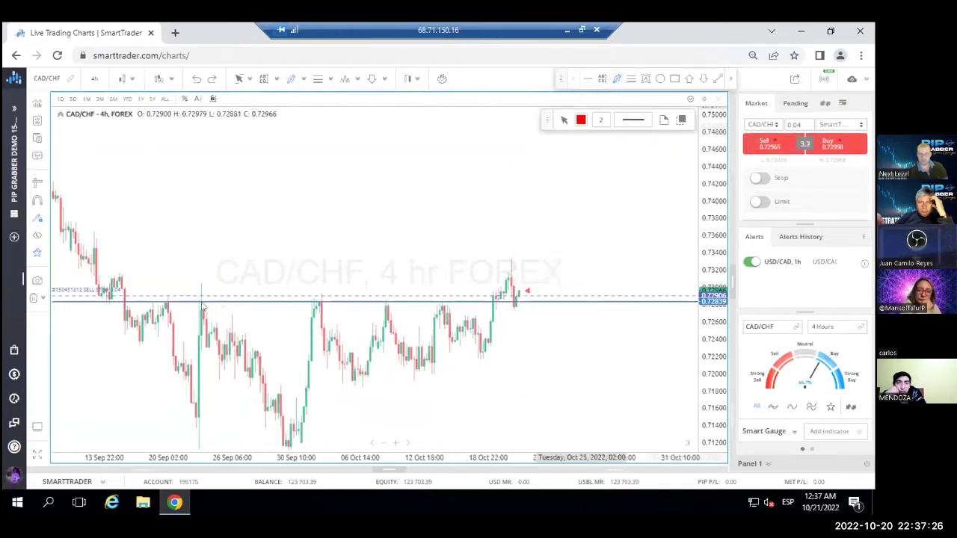
drag(164, 302, 217, 301)
mouse_move(313, 299)
mouse_down()
mouse_move(287, 298)
mouse_move(426, 301)
mouse_up()
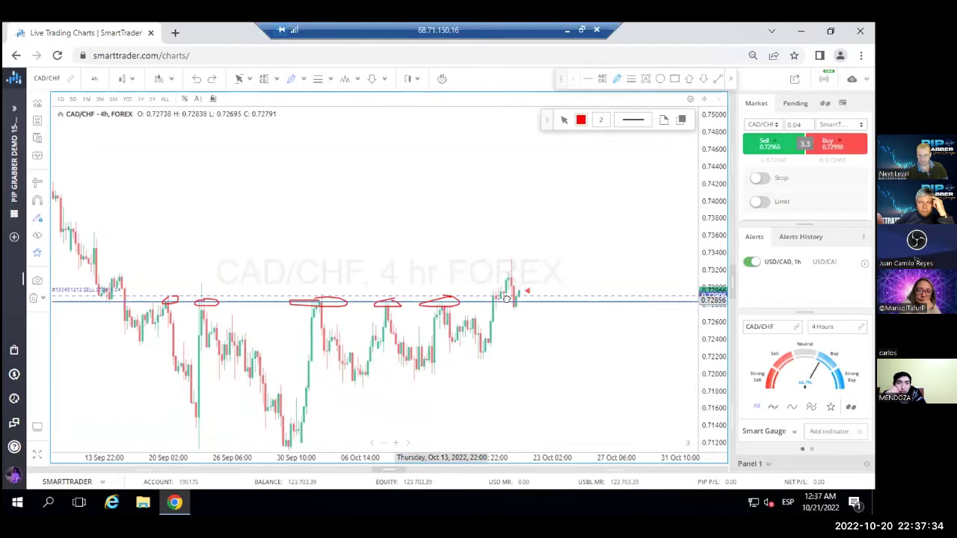
drag(493, 298, 513, 298)
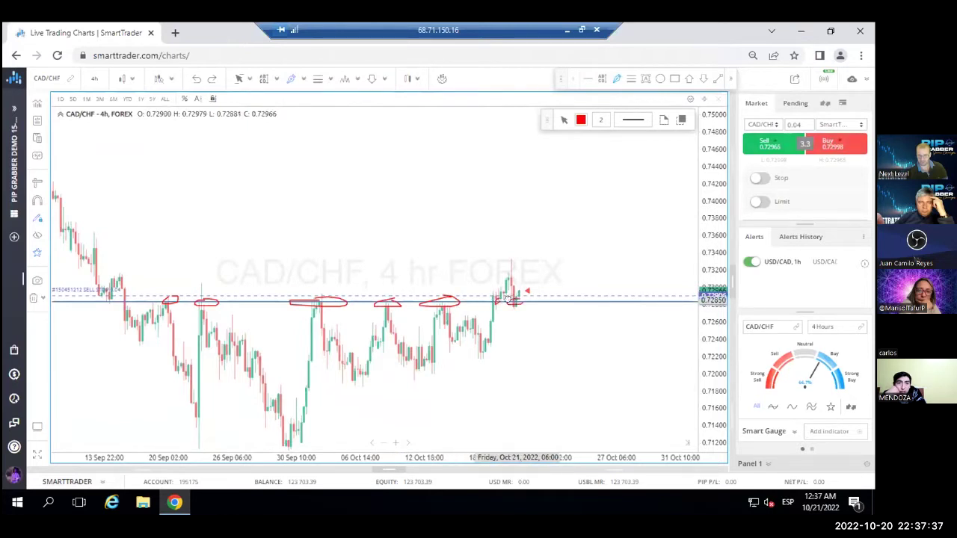
right_click(565, 317)
click(602, 192)
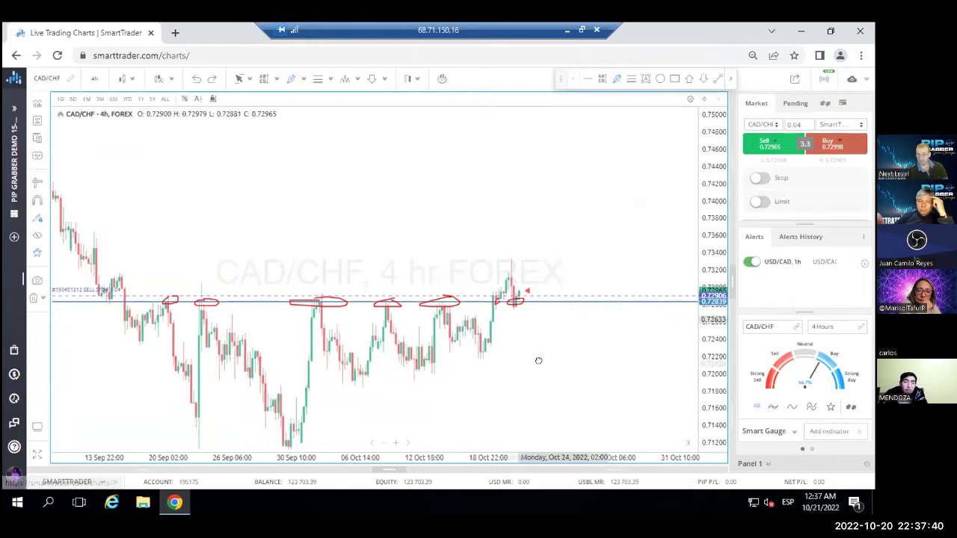
Sketch a red projection rising above the last peak and falling back to the blue line with an upward arrow beneath, and undo it
click(288, 82)
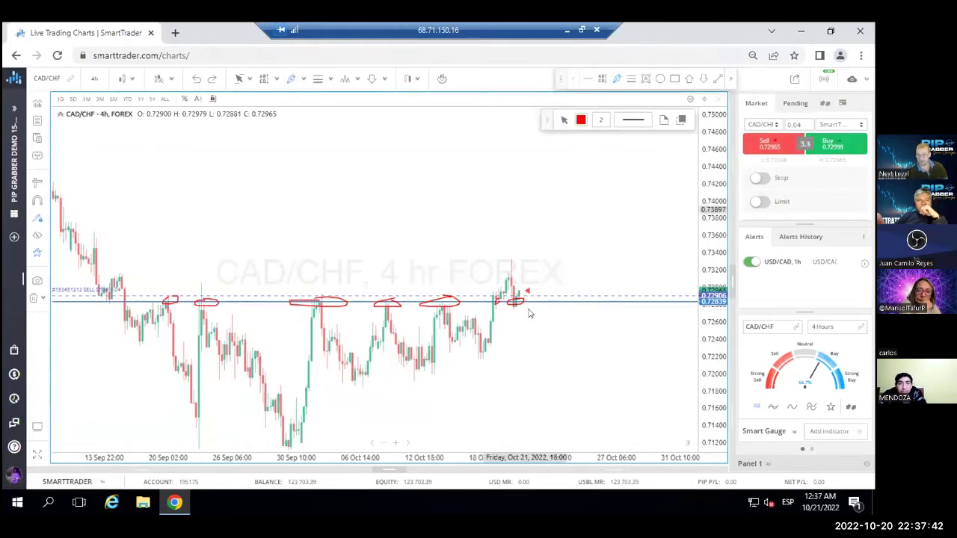
mouse_move(519, 290)
mouse_down()
mouse_move(538, 230)
mouse_move(559, 297)
mouse_move(569, 290)
mouse_up()
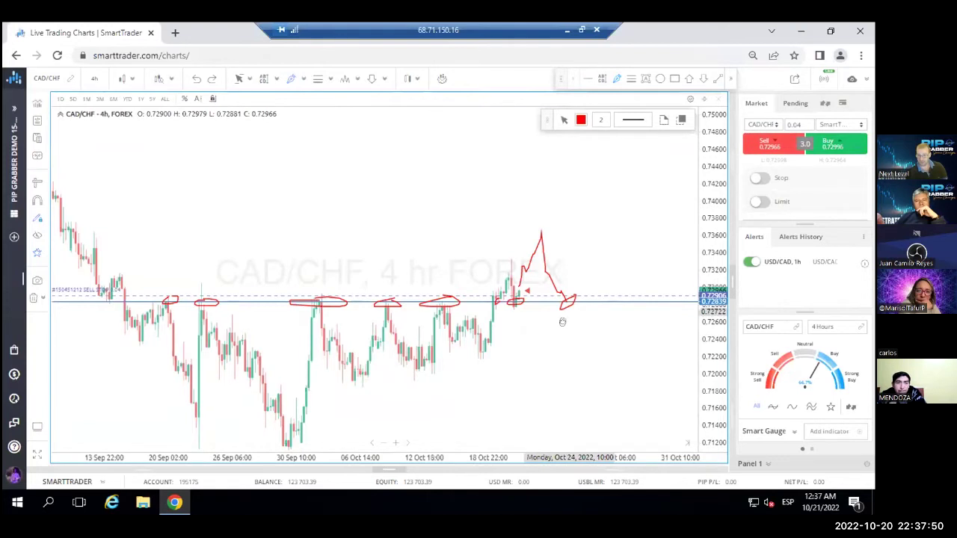
click(567, 326)
drag(574, 342, 574, 313)
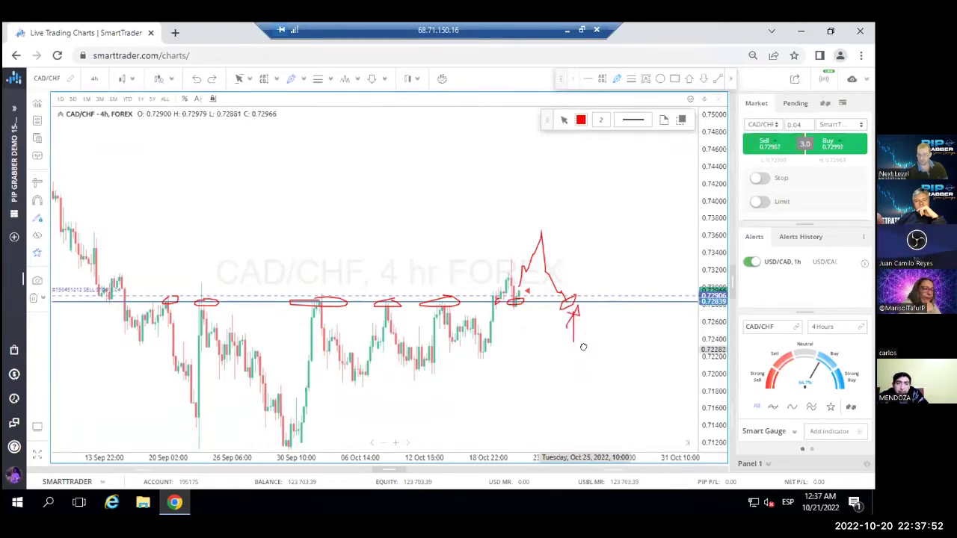
key(ctrl+z)
key(ctrl+z)
key(ctrl+z)
Sketch a V-shaped projection dropping below the blue line, retesting it at a down arrow and falling again, and undo it
mouse_move(532, 319)
mouse_down()
mouse_move(543, 346)
mouse_move(572, 312)
mouse_move(572, 296)
mouse_up()
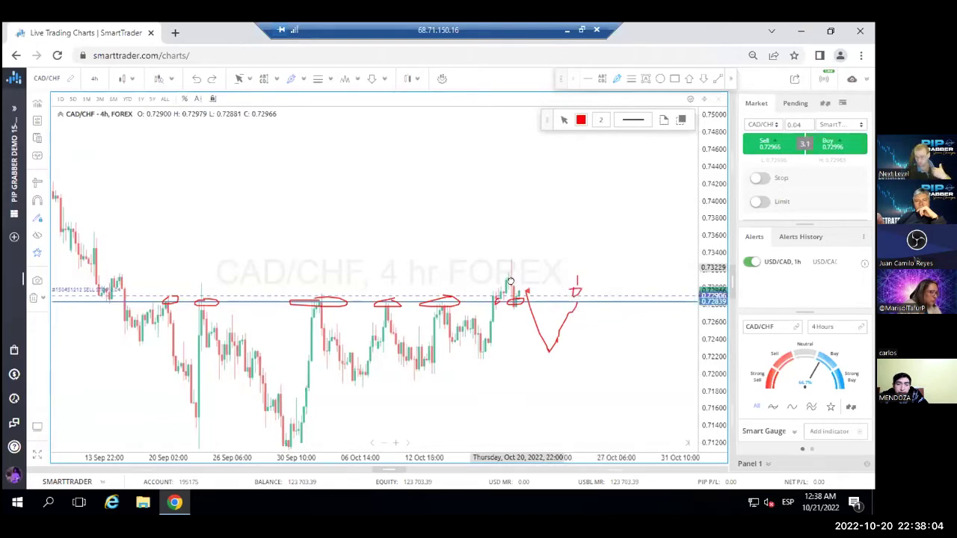
drag(577, 308, 603, 351)
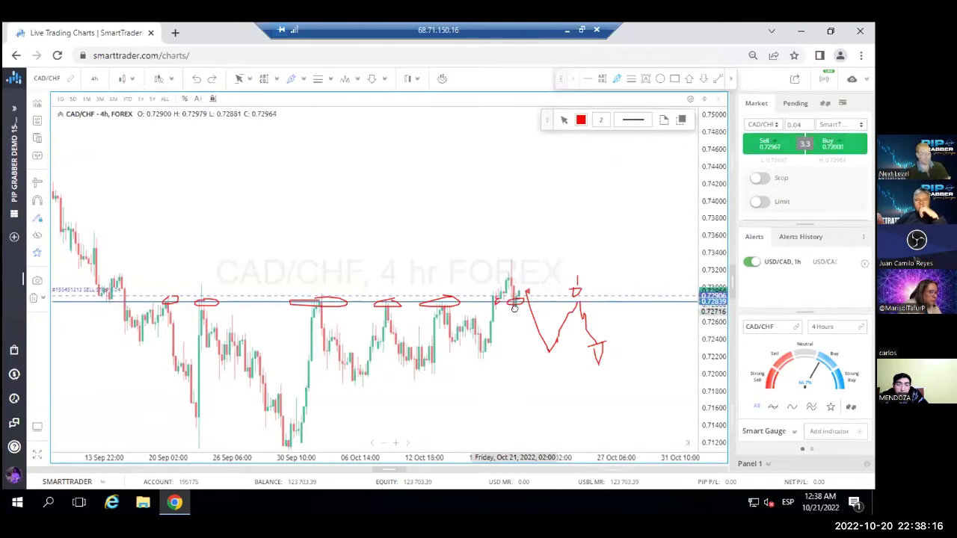
key(ctrl+z)
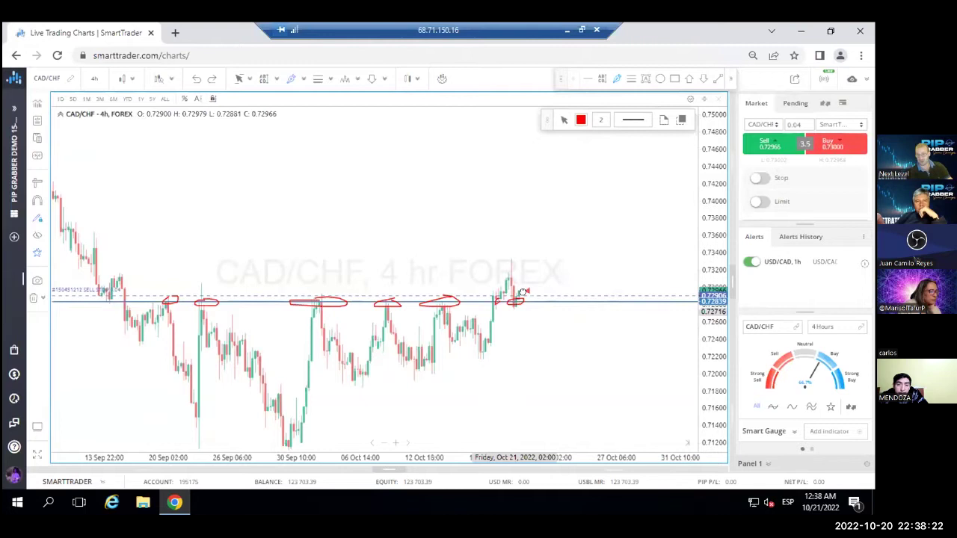
Sketch a projection peaking near 0.738, breaking down through the blue line and retesting it with sell marks, and remove the sketch
mouse_move(523, 291)
mouse_down()
mouse_move(552, 217)
mouse_move(603, 298)
mouse_up()
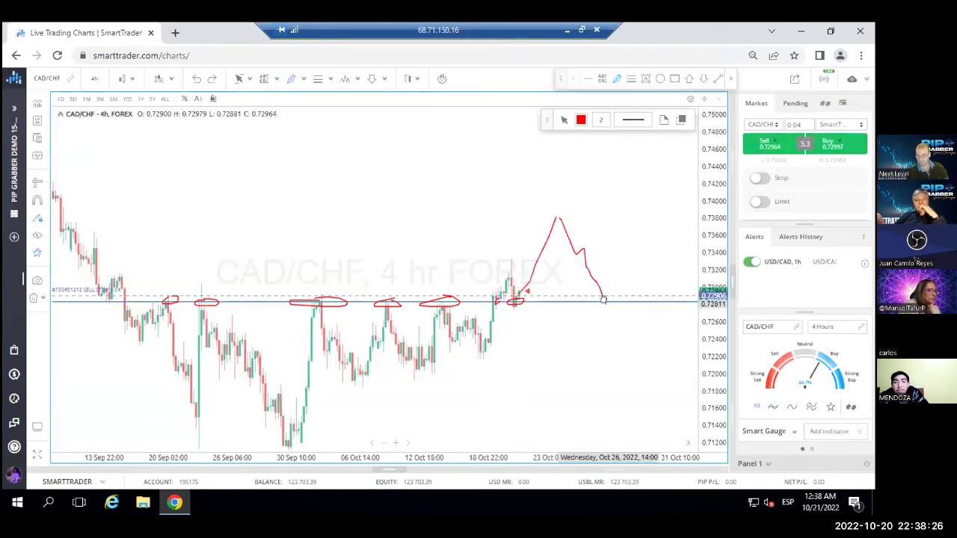
drag(618, 299, 629, 298)
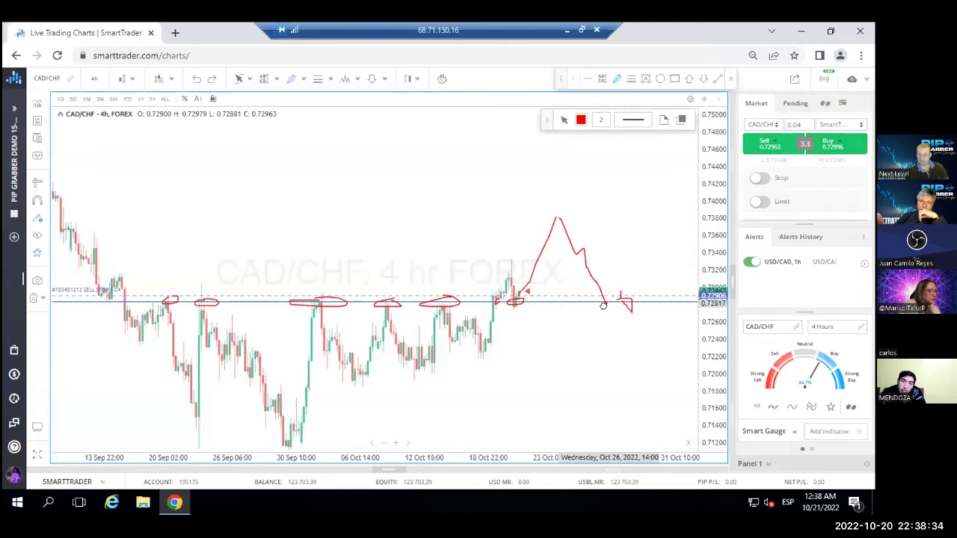
drag(604, 308, 611, 318)
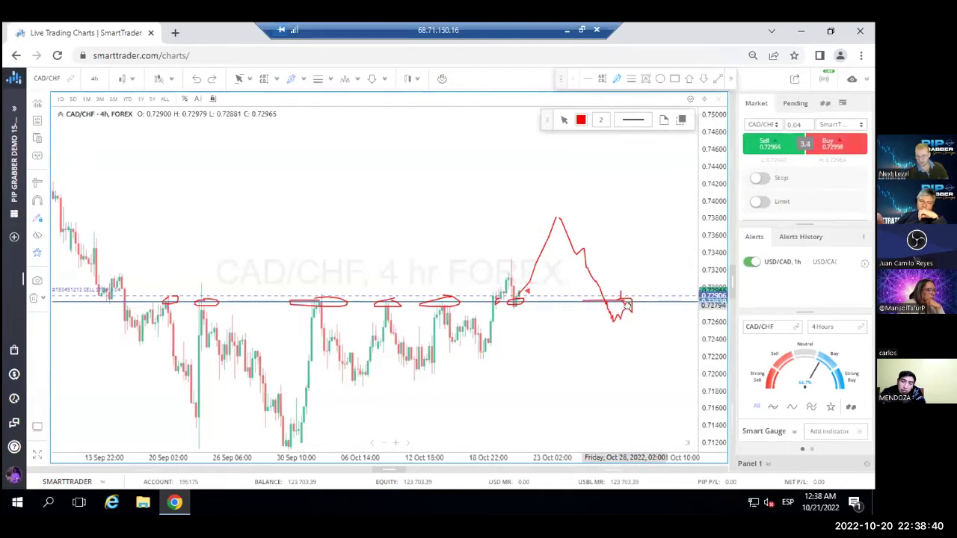
mouse_move(627, 300)
mouse_down()
mouse_move(632, 316)
mouse_move(638, 302)
mouse_move(634, 316)
mouse_up()
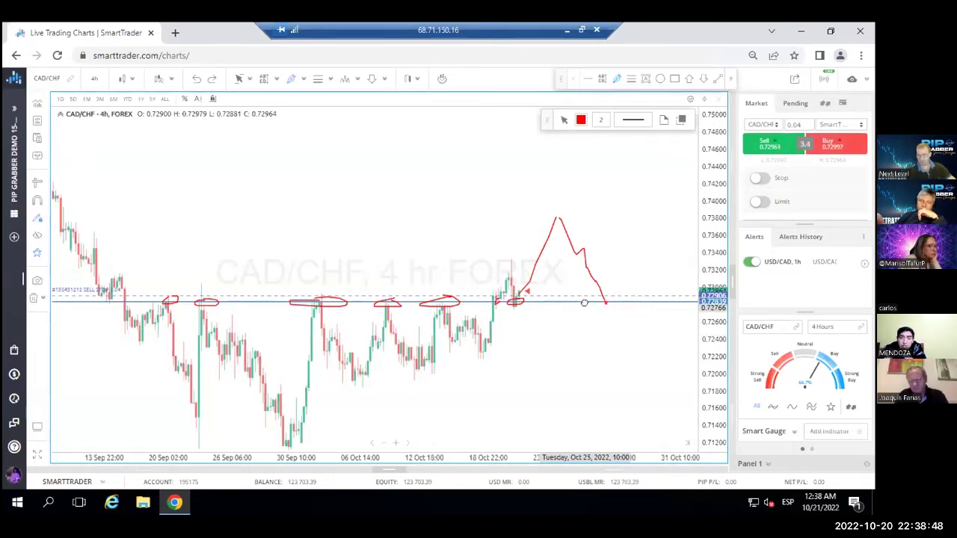
right_click(550, 341)
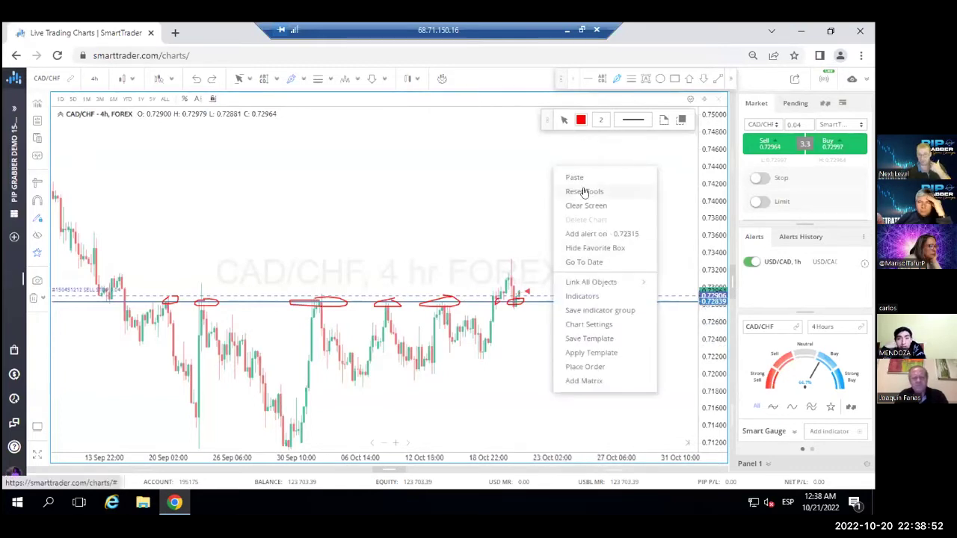
click(587, 191)
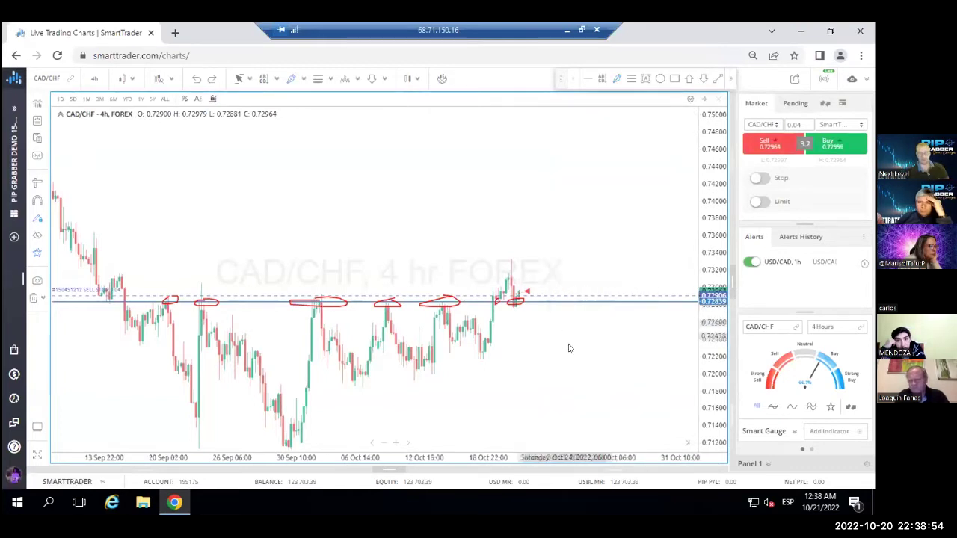
Sketch a red projection rising from the blue line to a level line near 0.7375 and falling away, with short level marks along it
drag(426, 392, 433, 381)
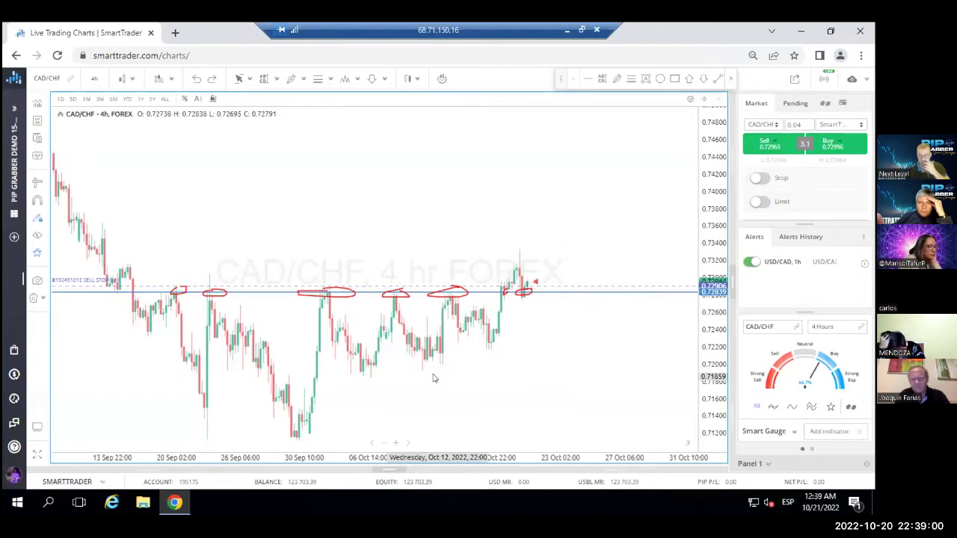
click(291, 79)
mouse_move(555, 286)
mouse_down()
mouse_move(573, 293)
mouse_move(533, 283)
mouse_move(595, 222)
mouse_move(631, 213)
mouse_move(617, 208)
mouse_move(626, 206)
mouse_move(677, 273)
mouse_up()
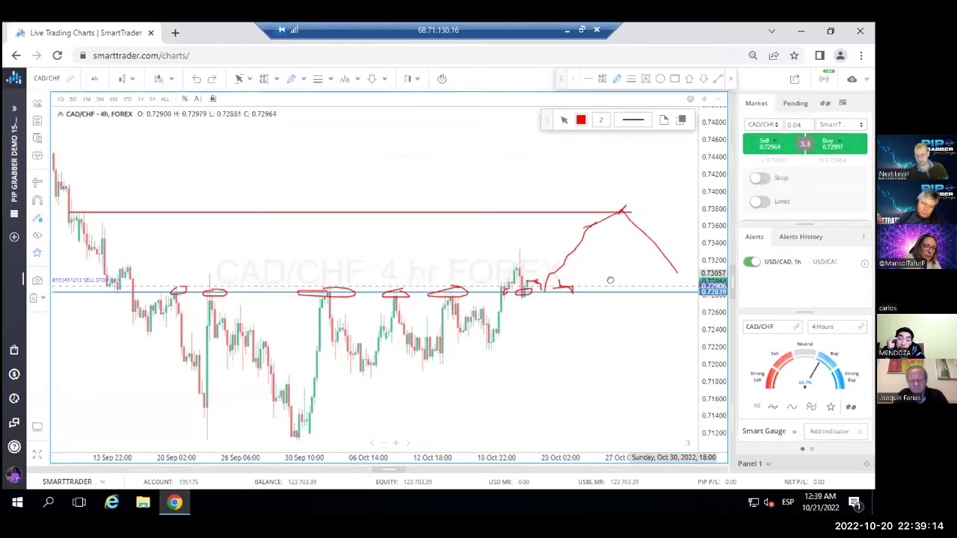
mouse_move(544, 267)
mouse_down()
mouse_move(589, 268)
mouse_move(600, 239)
mouse_up()
drag(581, 223, 625, 210)
drag(697, 253, 645, 253)
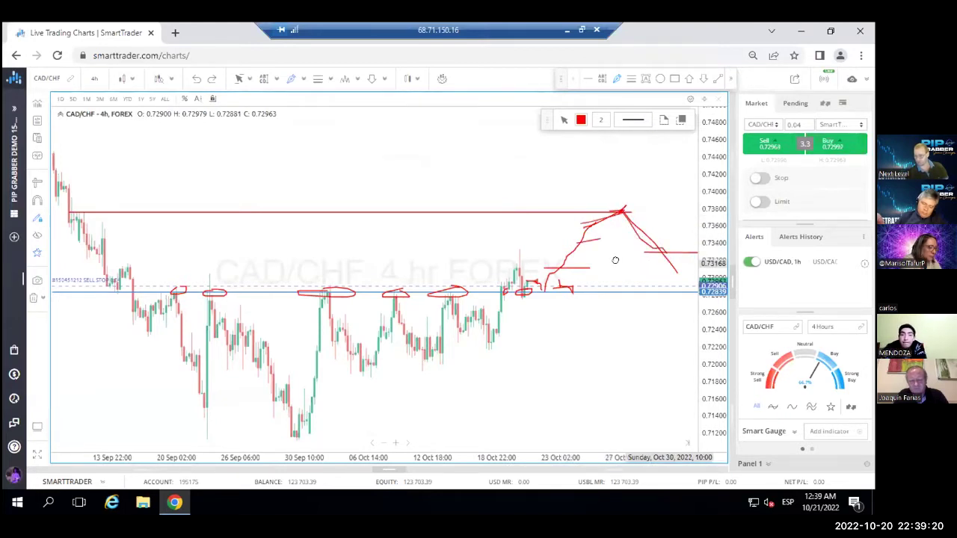
Clear all drawings from the 4-hour chart, and stretch its price scale vertically after a brief look at the multi-chart grid
right_click(618, 267)
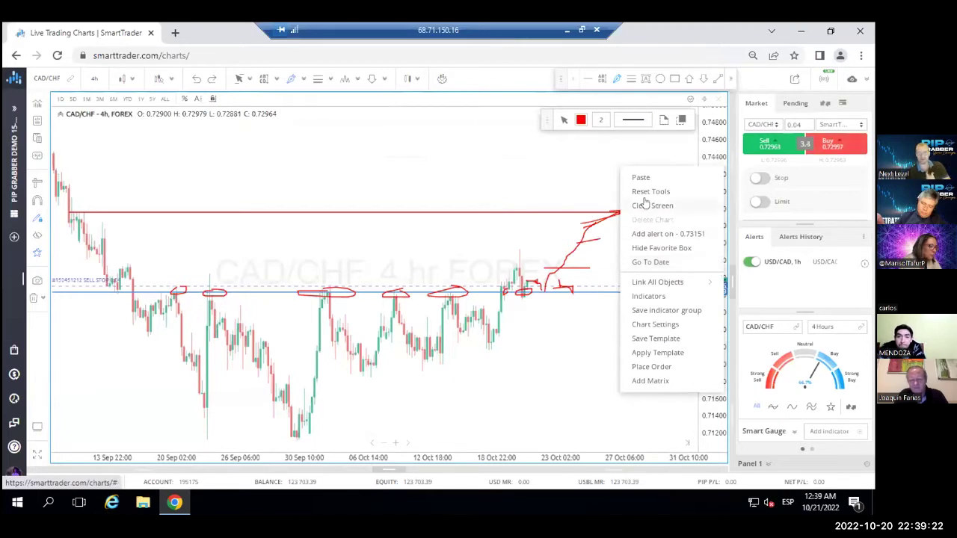
click(642, 206)
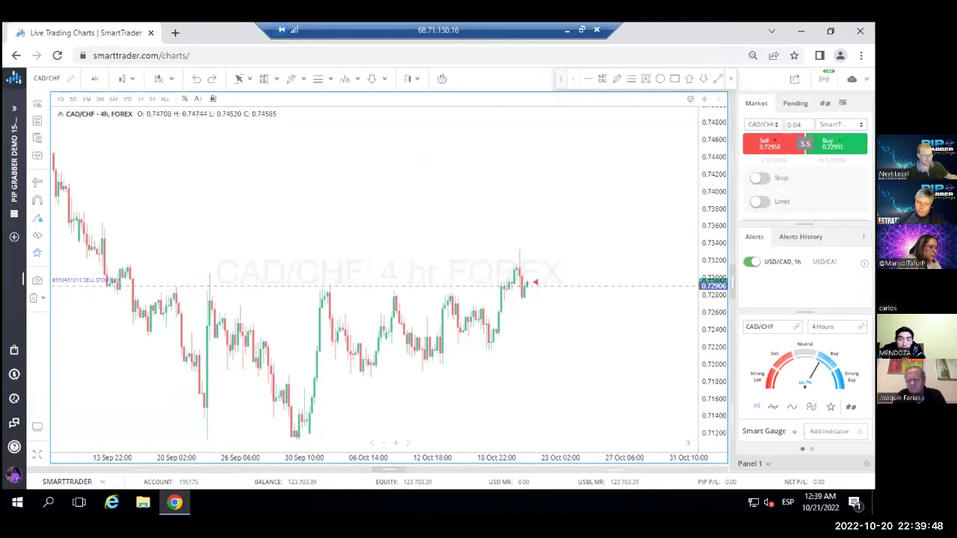
click(703, 99)
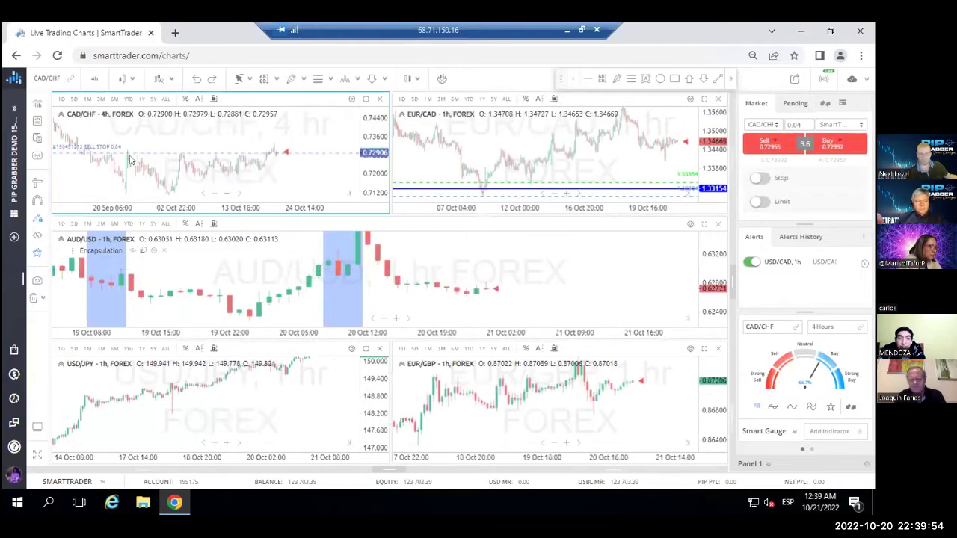
click(366, 101)
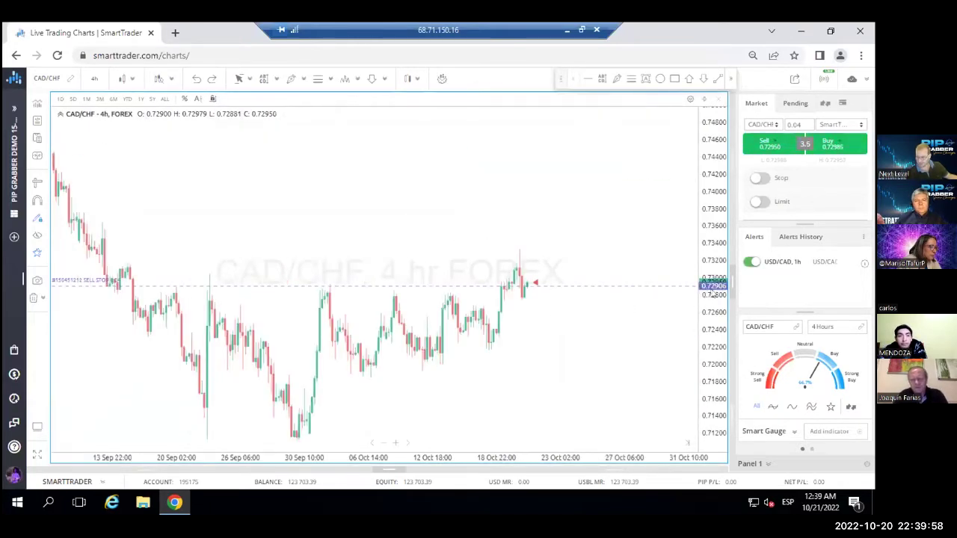
drag(712, 356, 708, 217)
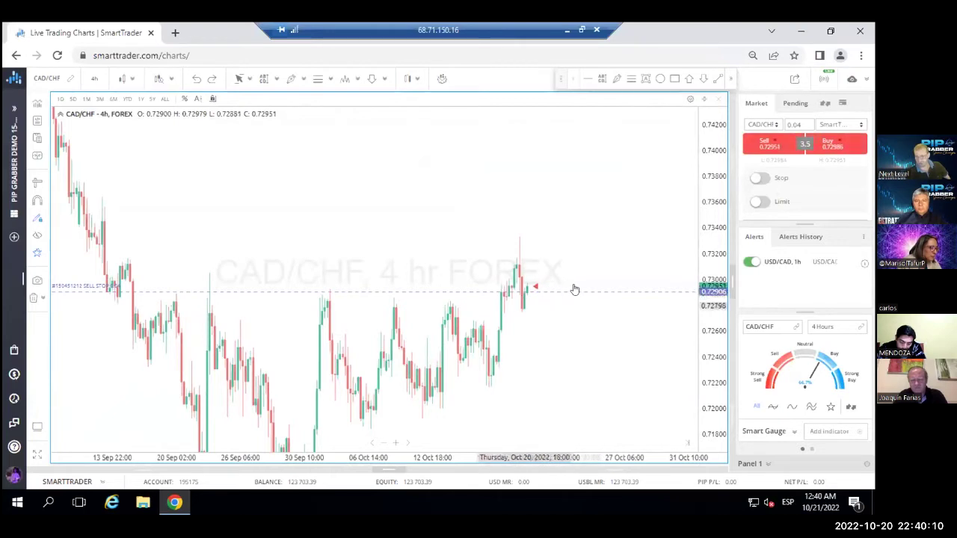
Draw a blue horizontal line at 0.72842 along the October highs of the 4-hour chart
right_click(563, 217)
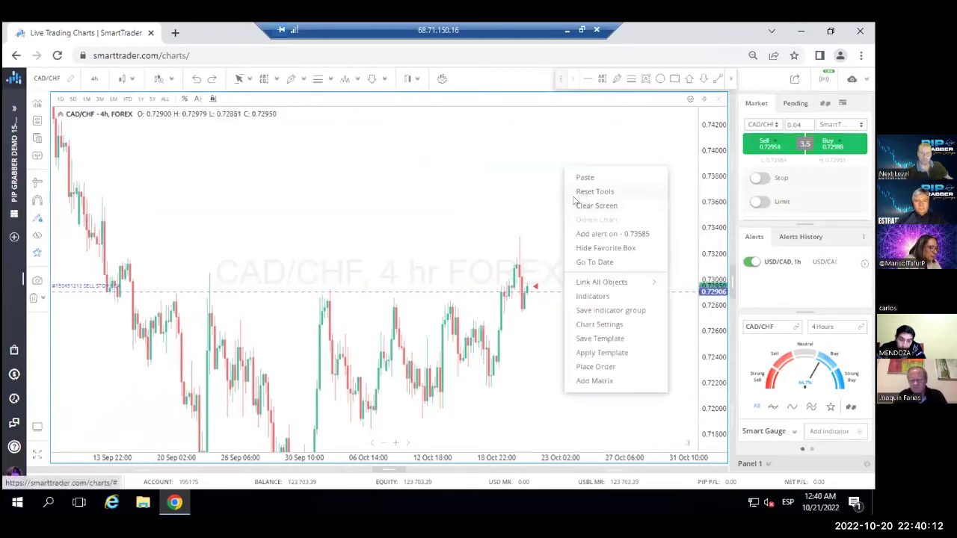
click(555, 266)
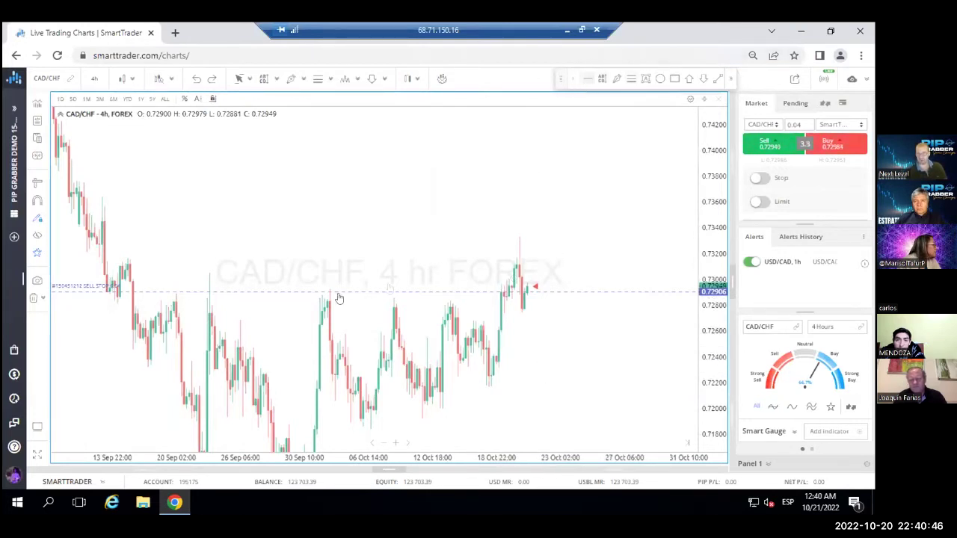
click(175, 300)
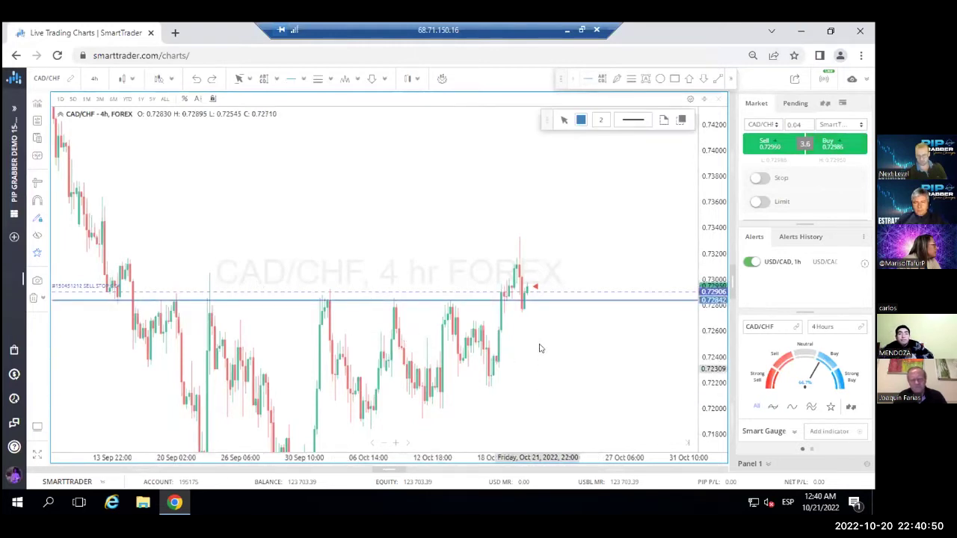
right_click(562, 285)
click(553, 321)
drag(532, 307, 553, 199)
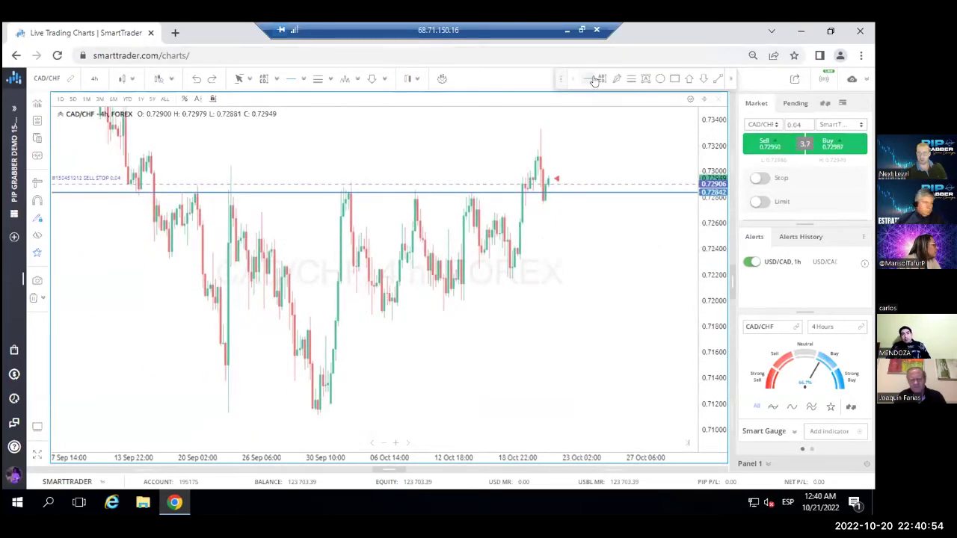
Draw a second blue horizontal line under the October lows and move it up to 0.72006
click(595, 164)
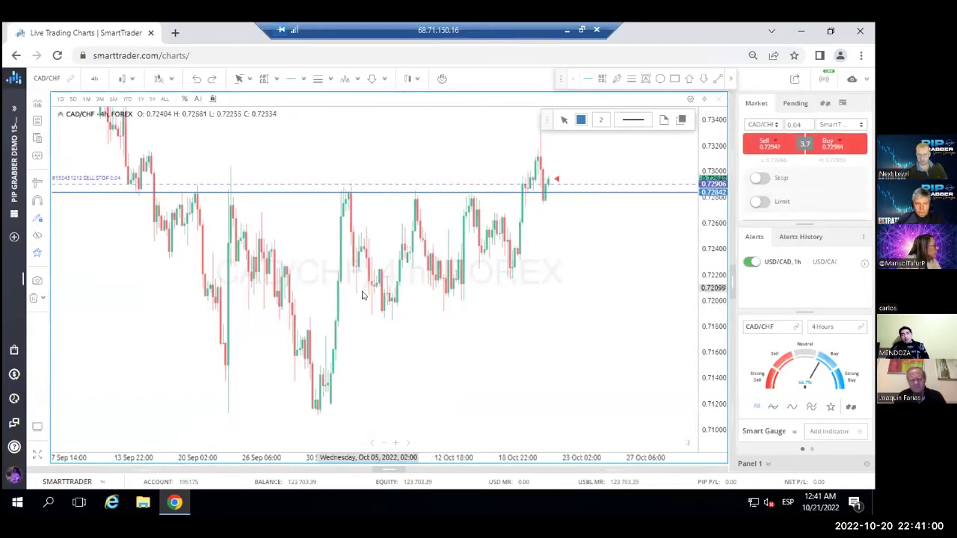
click(390, 305)
right_click(582, 333)
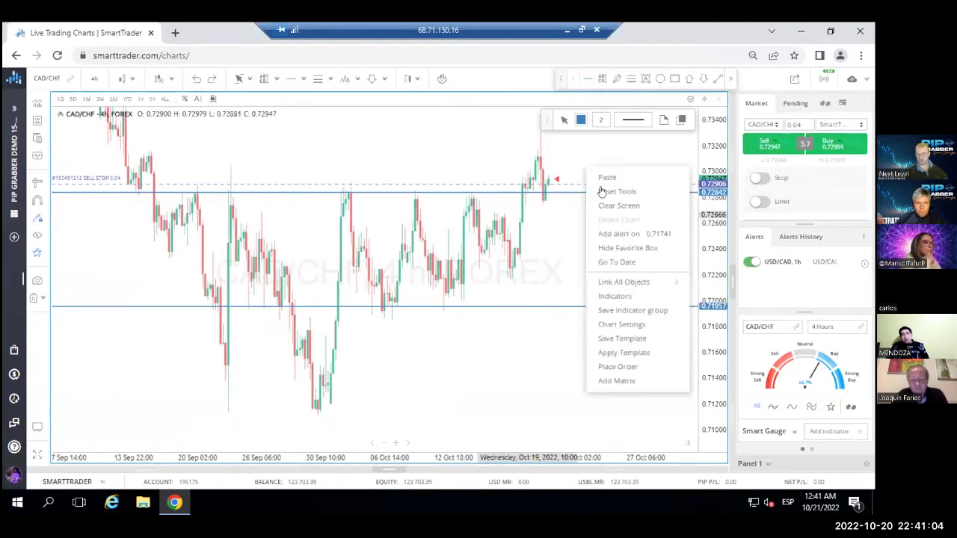
drag(425, 305, 422, 295)
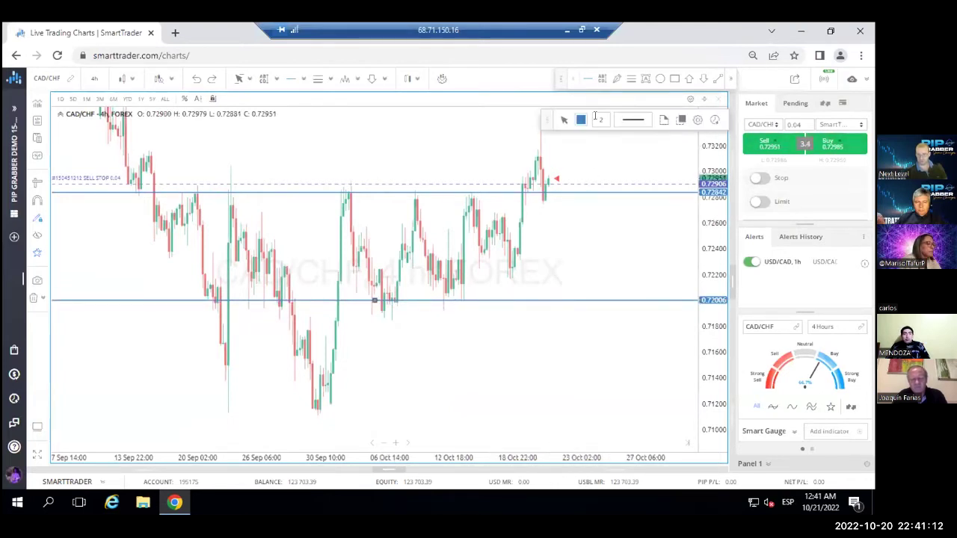
Set the lower blue line's thickness to 5 and thicken the upper blue line as well
click(569, 295)
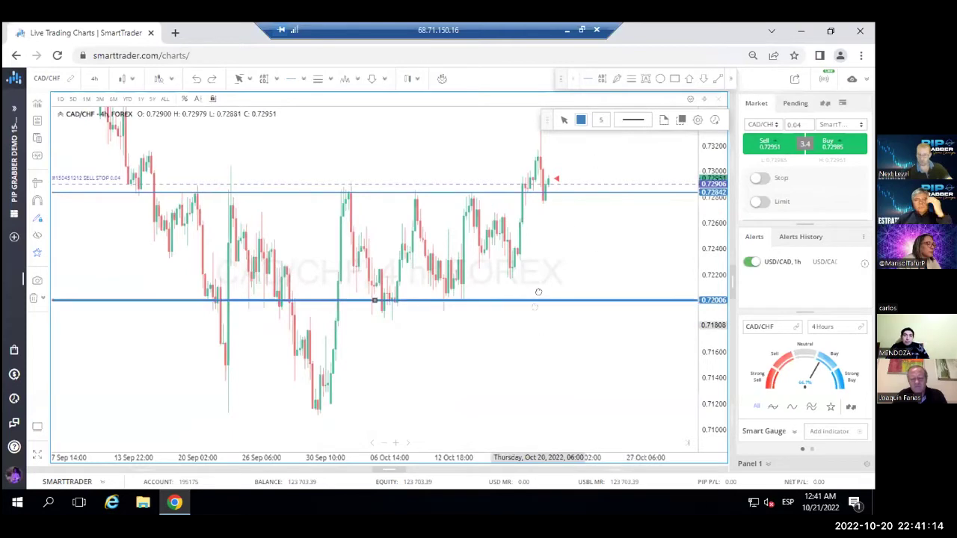
click(538, 291)
click(575, 192)
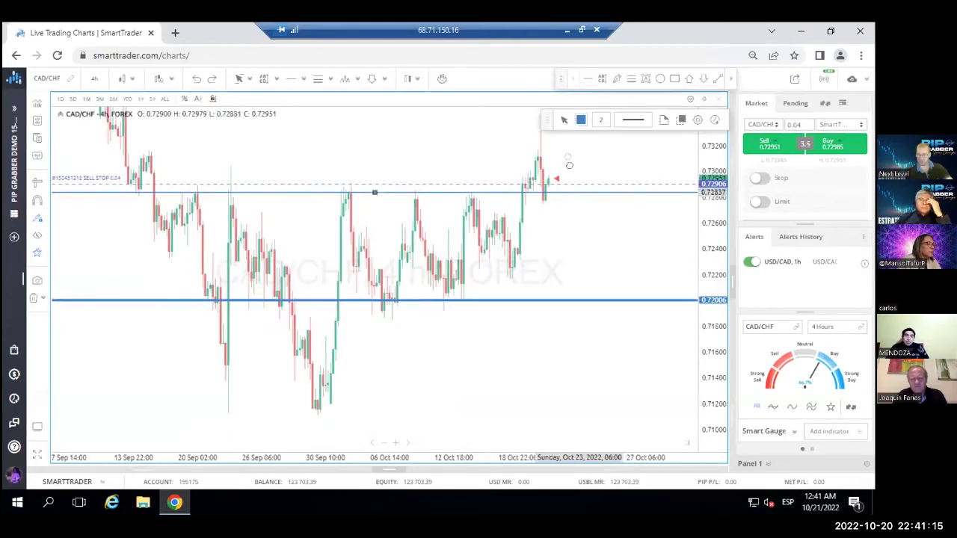
click(593, 122)
click(588, 128)
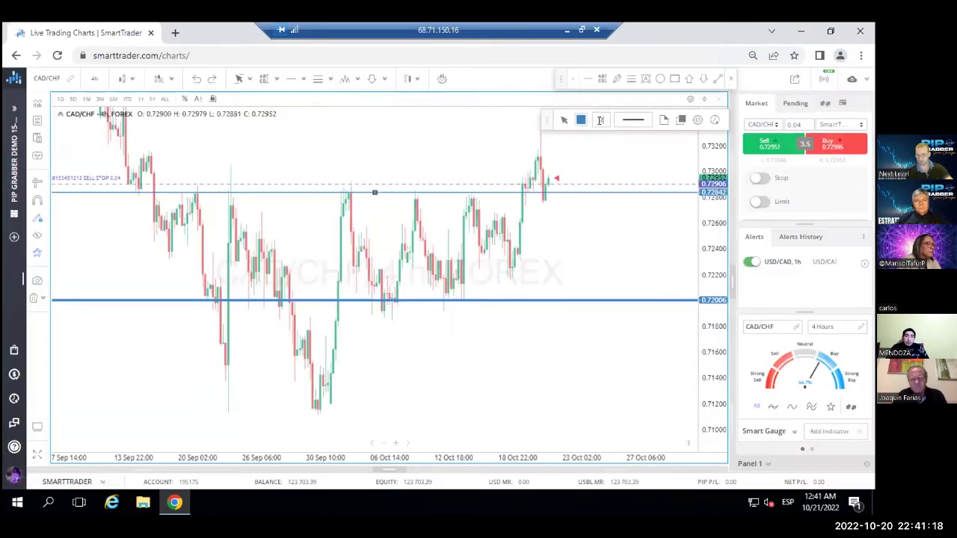
text(3)
click(605, 252)
drag(605, 237, 422, 301)
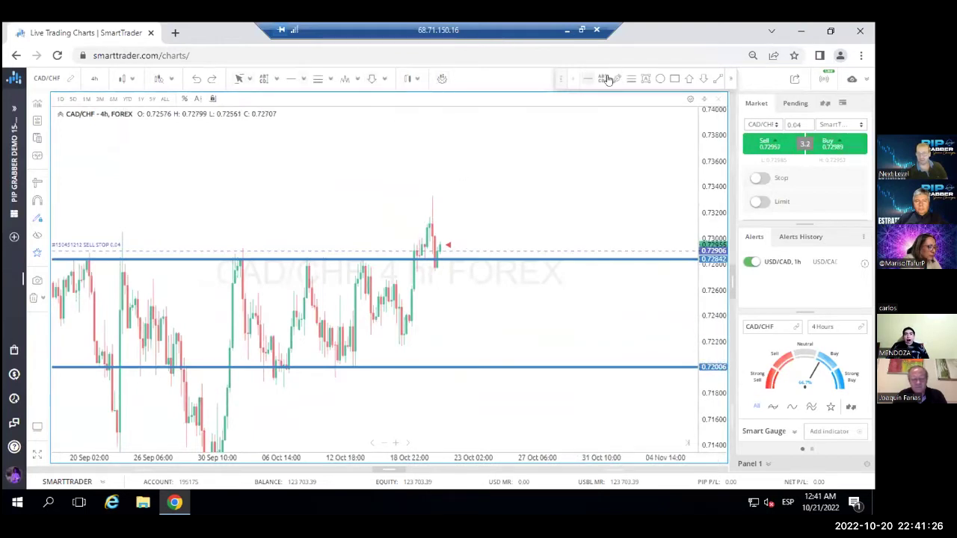
Circle the latest retest on the upper blue line and the spot directly beneath it on the lower line in red freehand
drag(439, 255, 473, 242)
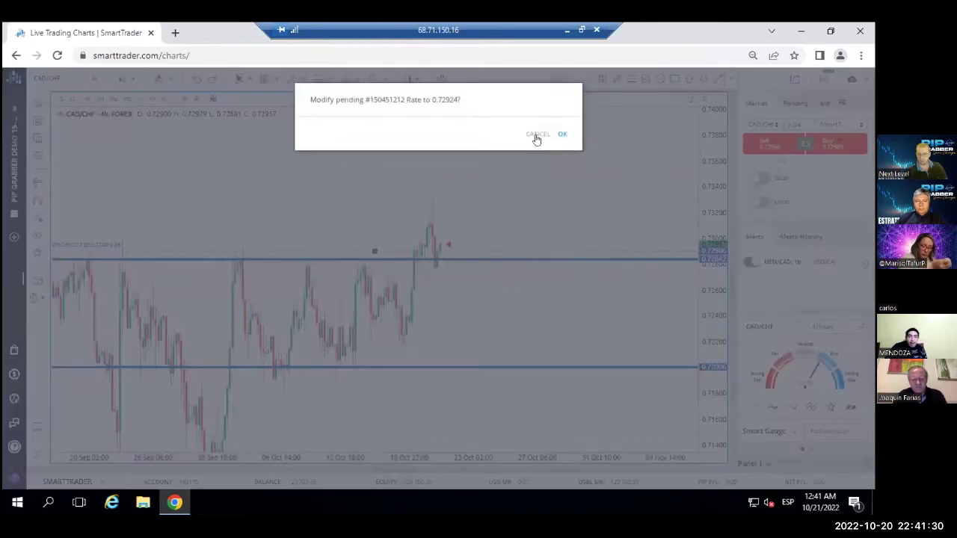
click(535, 136)
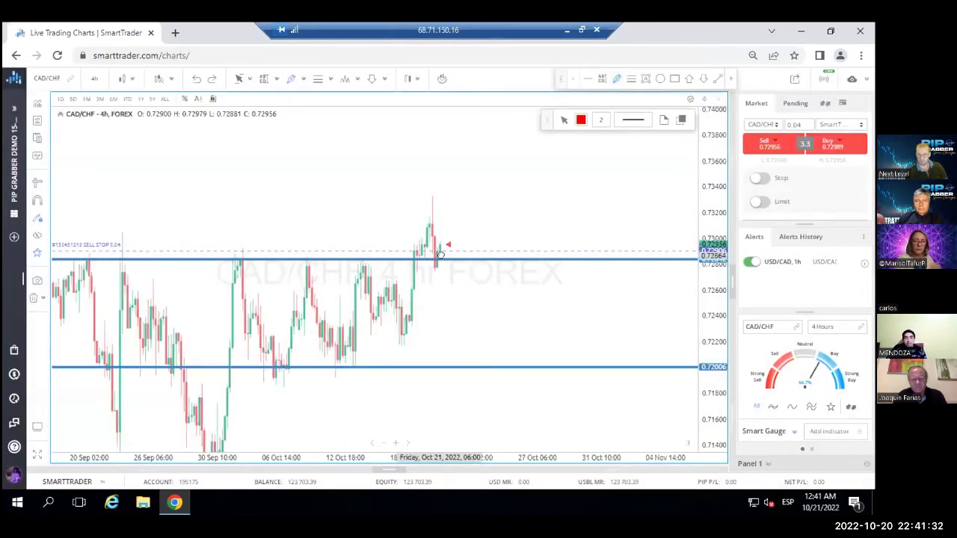
mouse_move(434, 363)
mouse_down()
mouse_move(429, 370)
mouse_move(445, 365)
mouse_up()
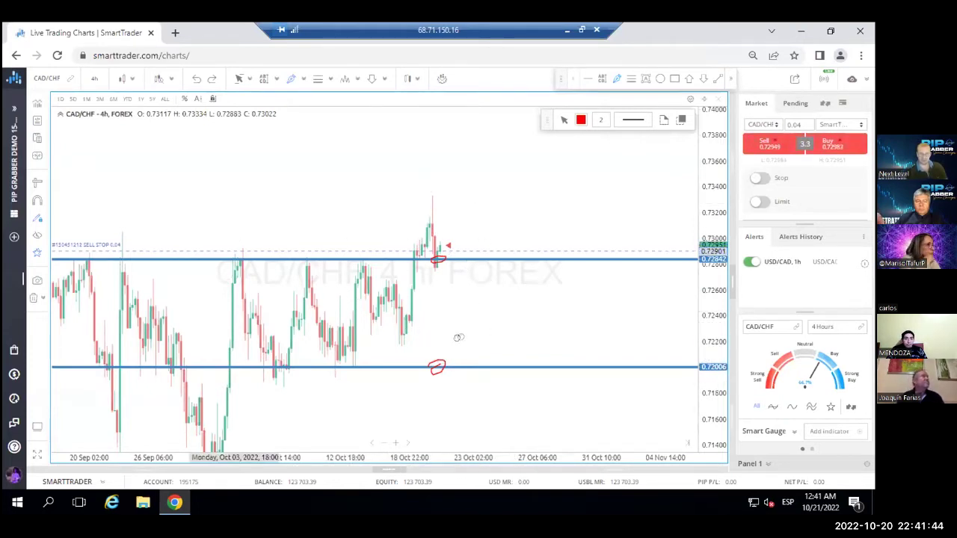
right_click(489, 318)
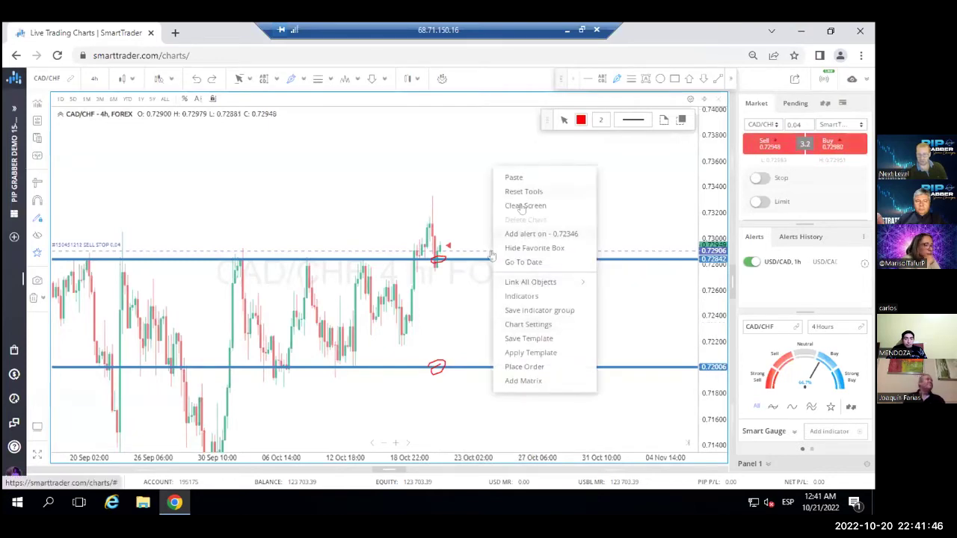
click(532, 192)
Draw a red rising trend line from the 30 September low near 0.711, past the mid-October low, to about 0.728
drag(482, 235, 495, 163)
drag(707, 303, 707, 354)
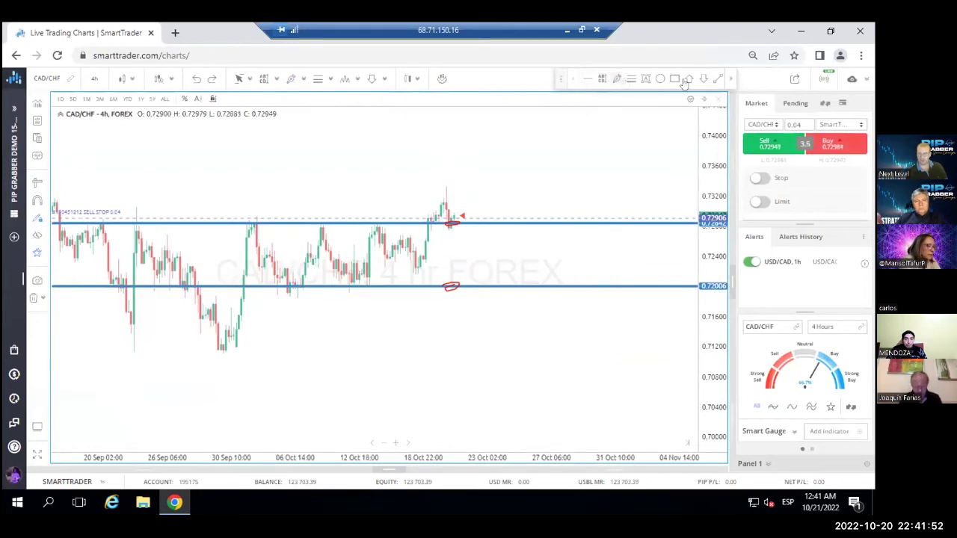
click(719, 78)
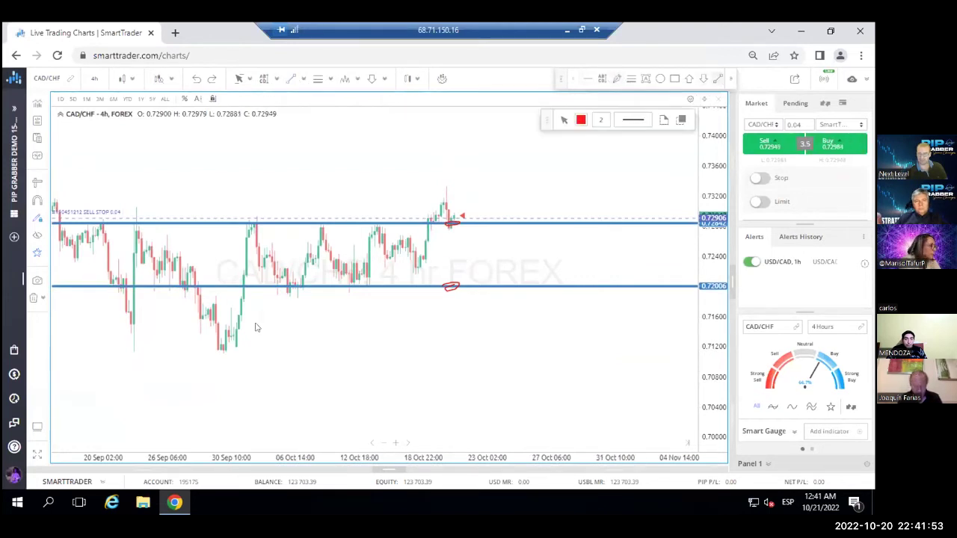
click(225, 354)
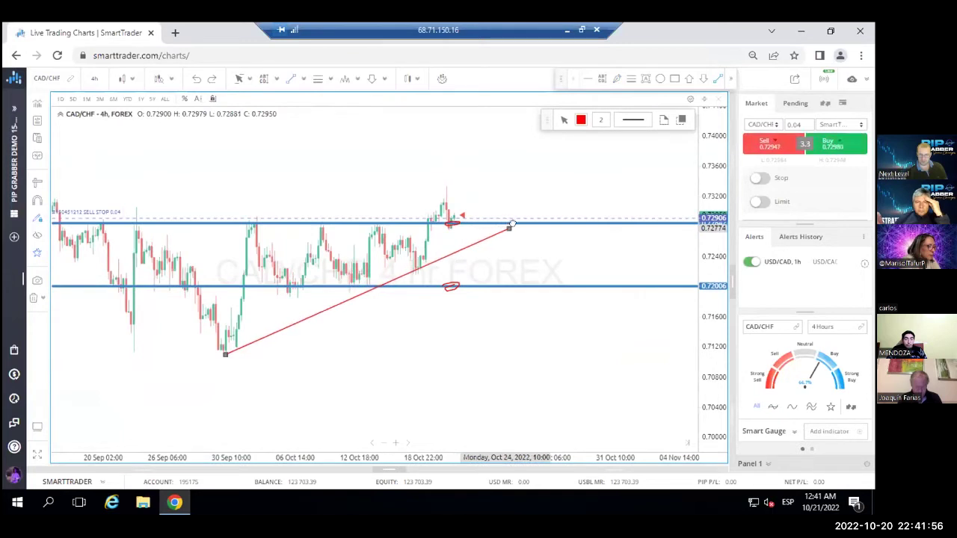
click(528, 223)
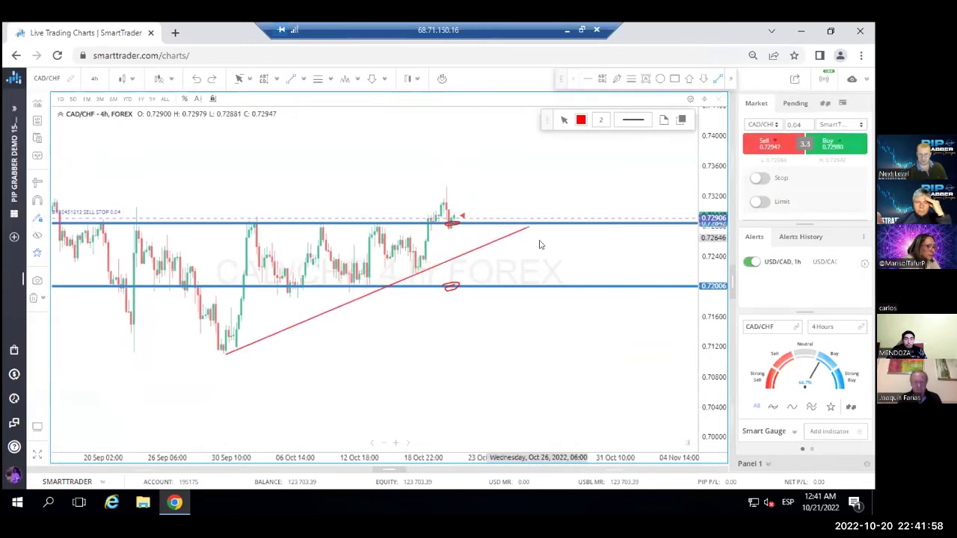
right_click(545, 169)
click(573, 192)
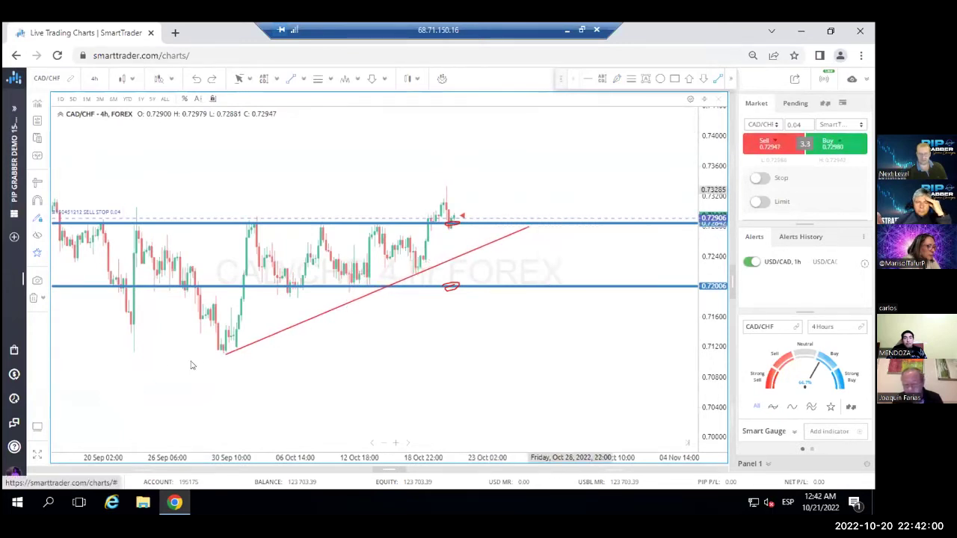
Switch the CAD/CHF chart to the 2-hour timeframe with the latest candles and free space ahead in view
click(95, 77)
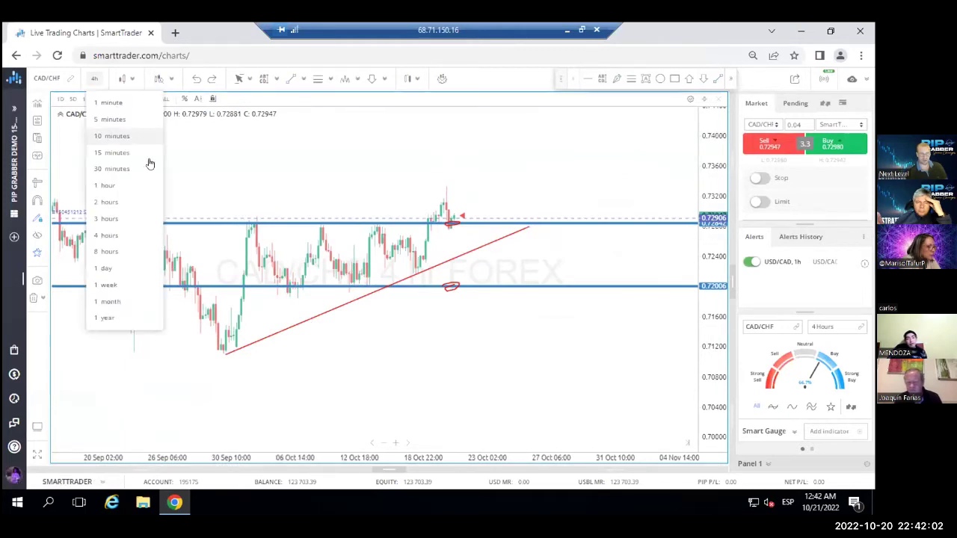
click(109, 203)
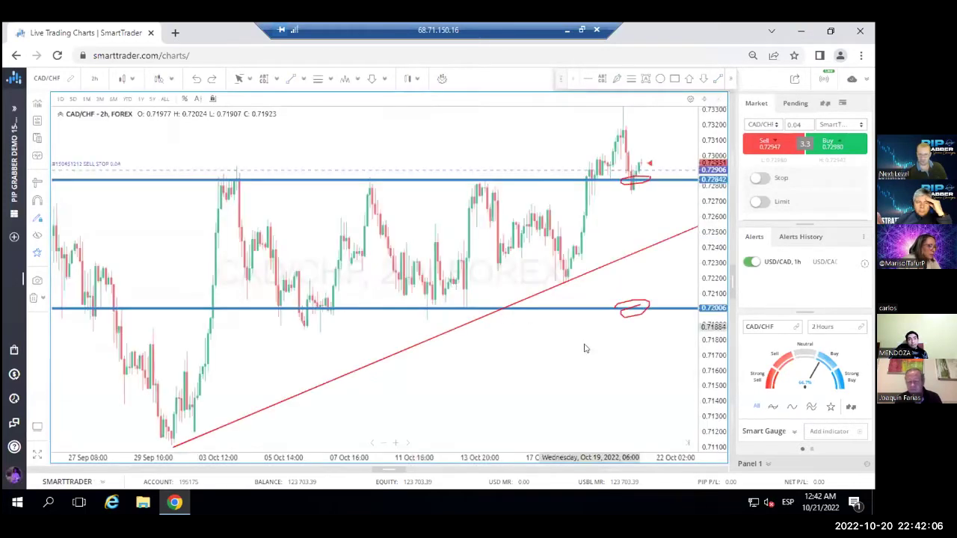
drag(591, 346, 437, 369)
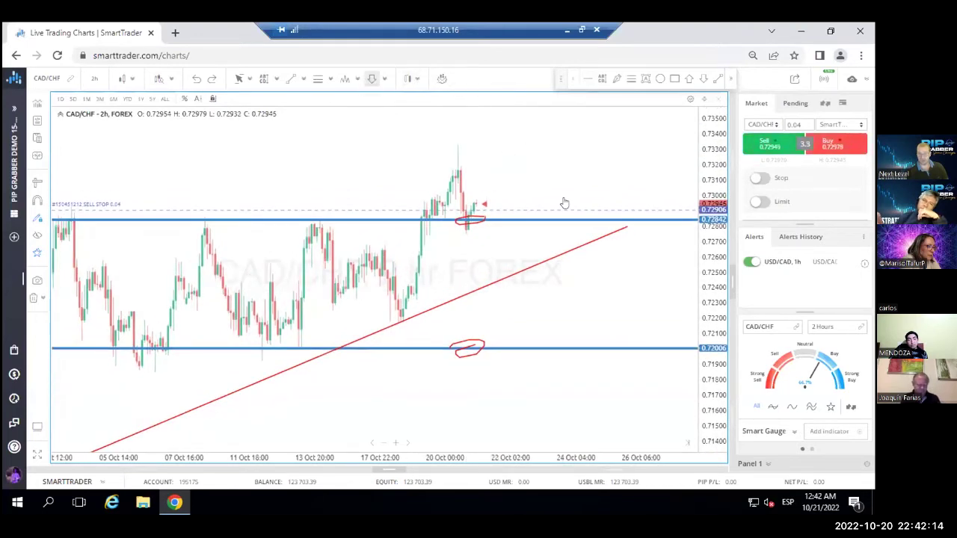
Place a red down arrow at the current price, sketch a freehand projection from it, and undo all red drawings
click(487, 210)
right_click(542, 190)
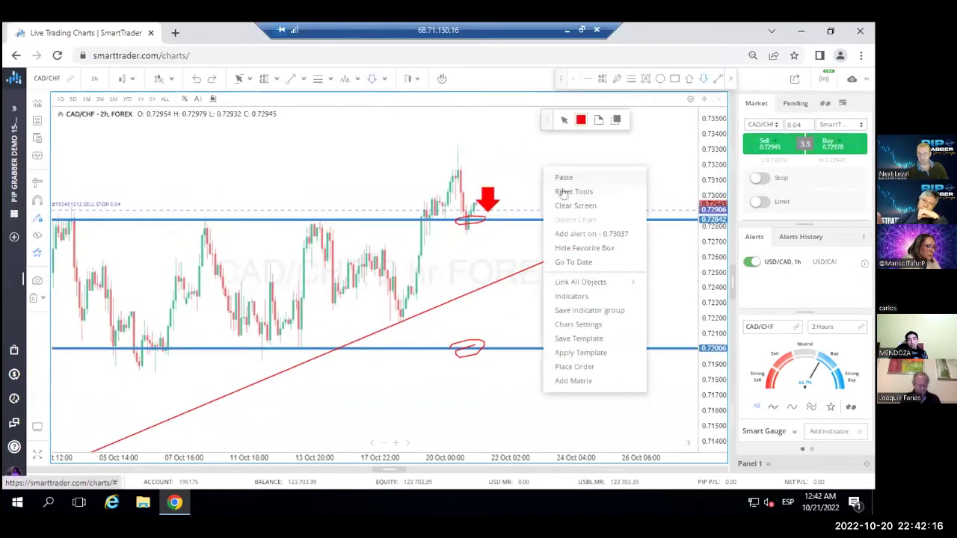
click(565, 193)
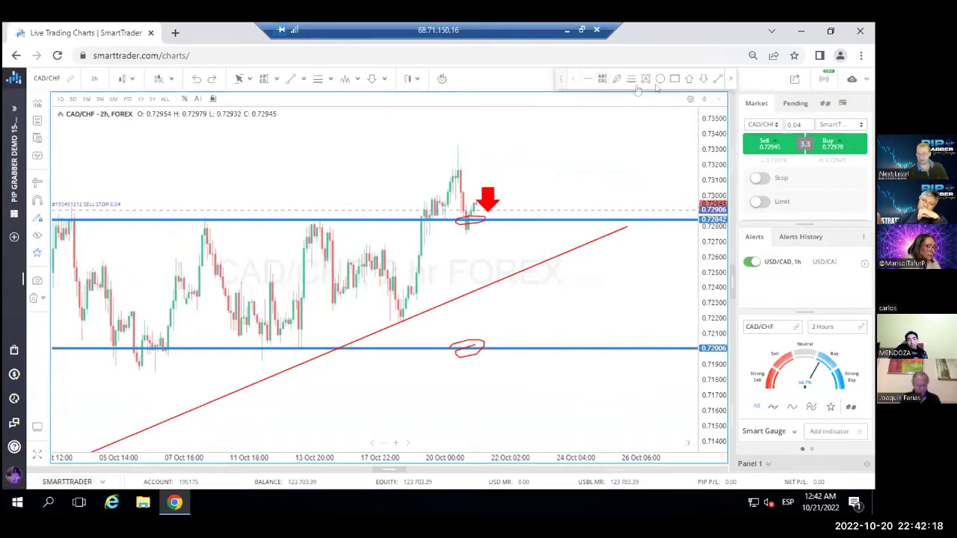
click(486, 202)
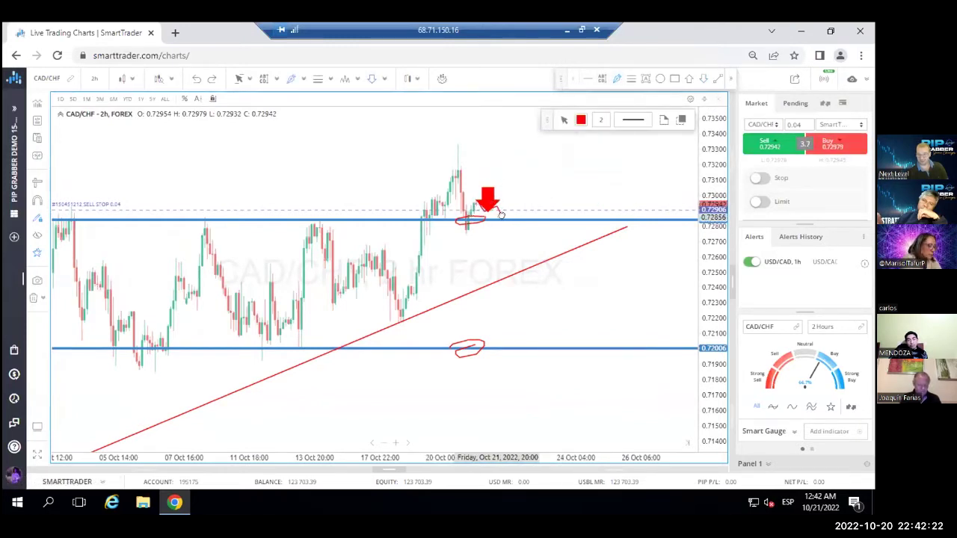
drag(517, 178, 533, 144)
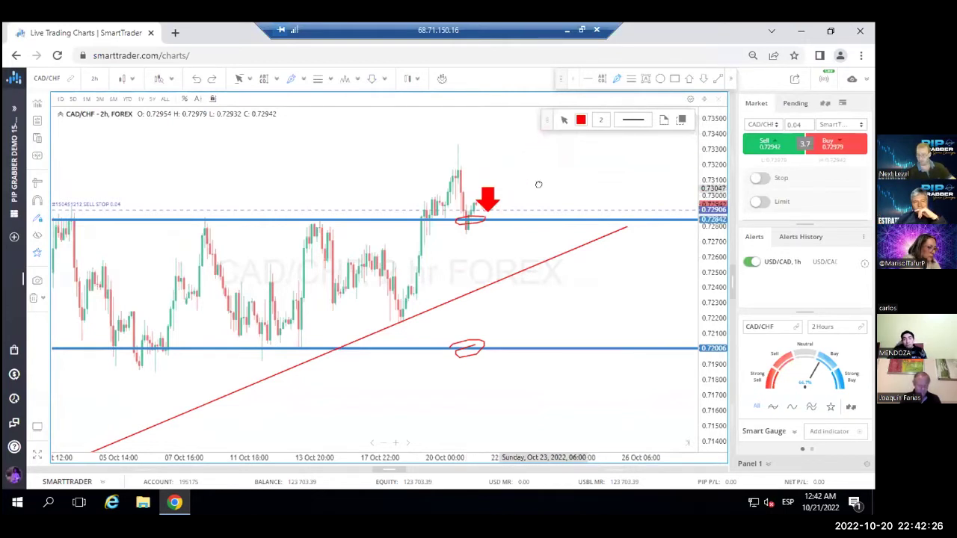
key(ctrl+z)
key(ctrl+z)
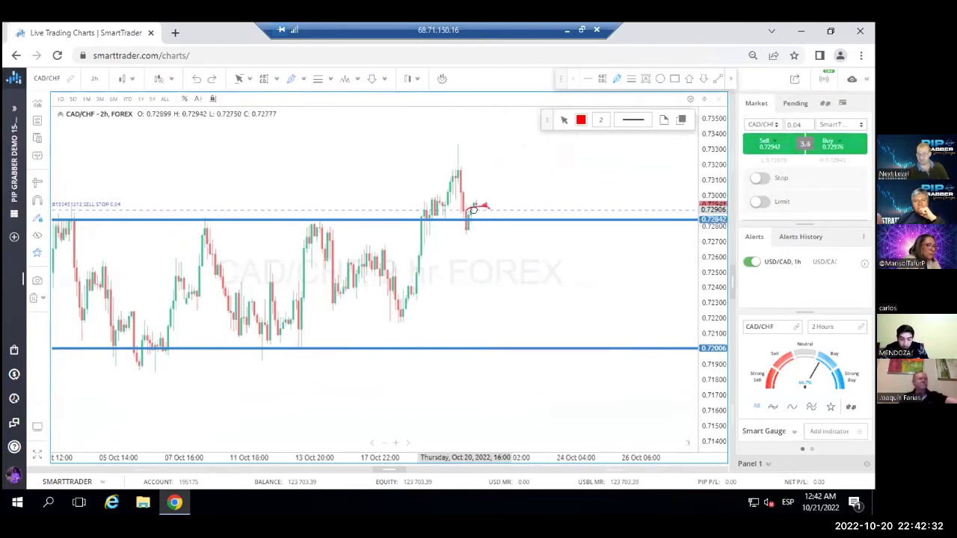
Circle the retest above the upper line, sketch a red rise to about 0.735 with a level mark near 0.7316, and undo the sketch
mouse_move(470, 204)
mouse_down()
mouse_move(484, 210)
mouse_move(465, 207)
mouse_move(506, 174)
mouse_move(552, 170)
mouse_move(533, 138)
mouse_up()
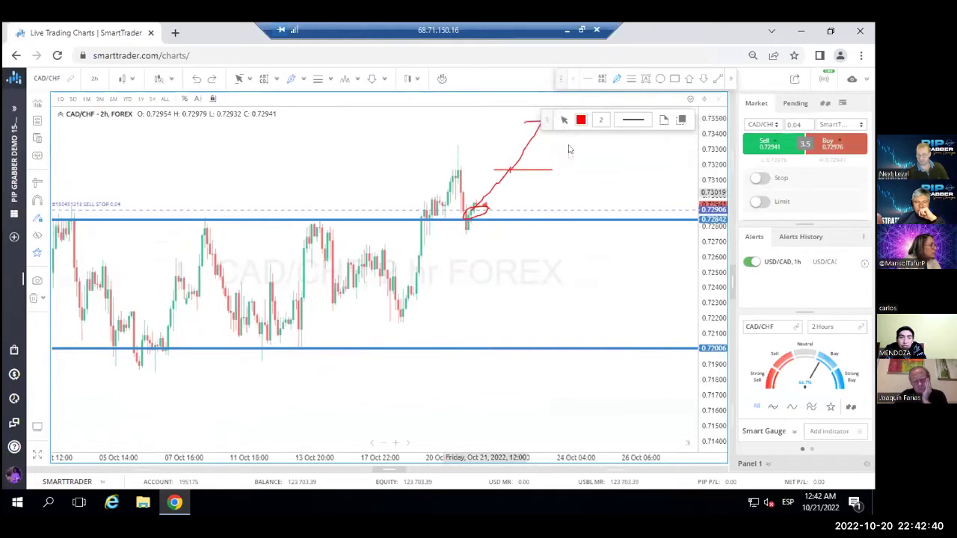
key(ctrl+z)
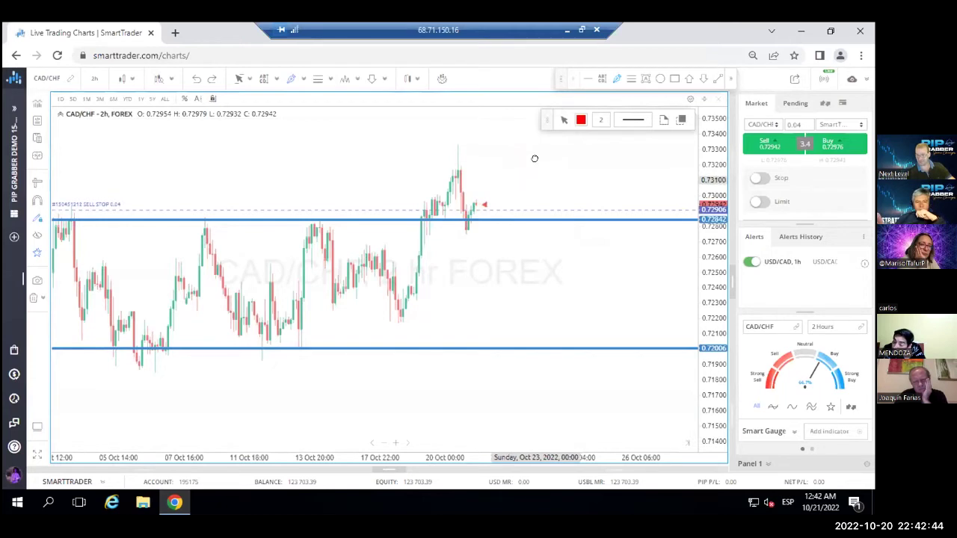
right_click(535, 158)
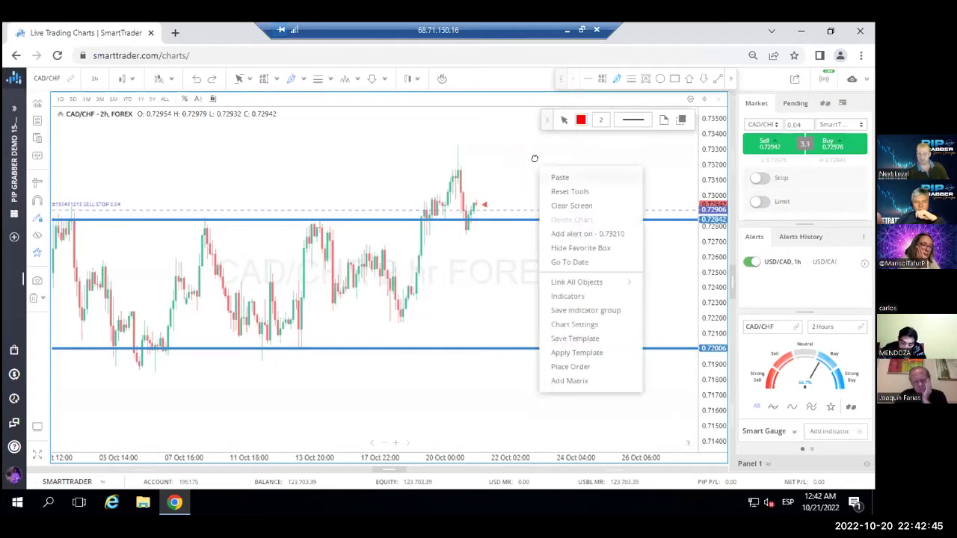
click(561, 191)
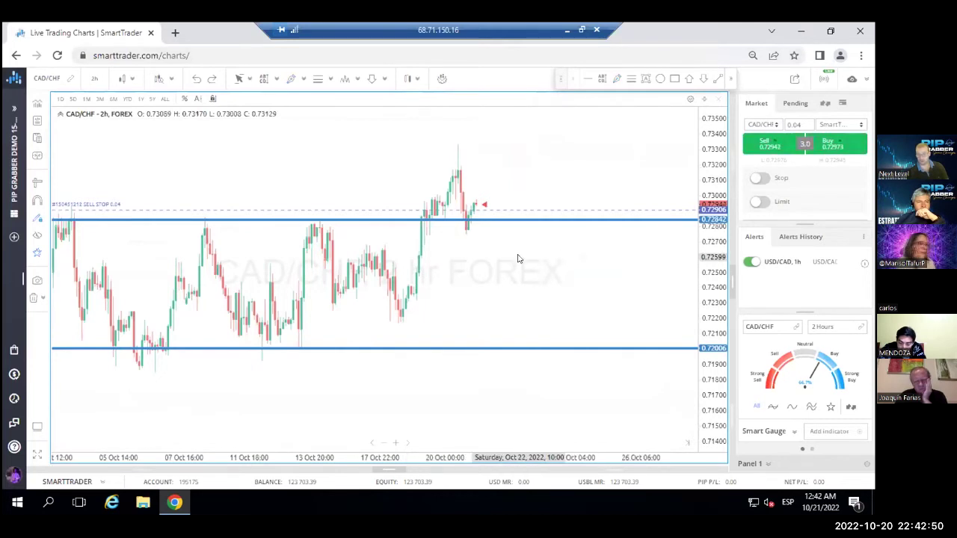
Place a red down arrow at the latest candles and move it just below the upper blue line
scroll(512, 264, down, 3)
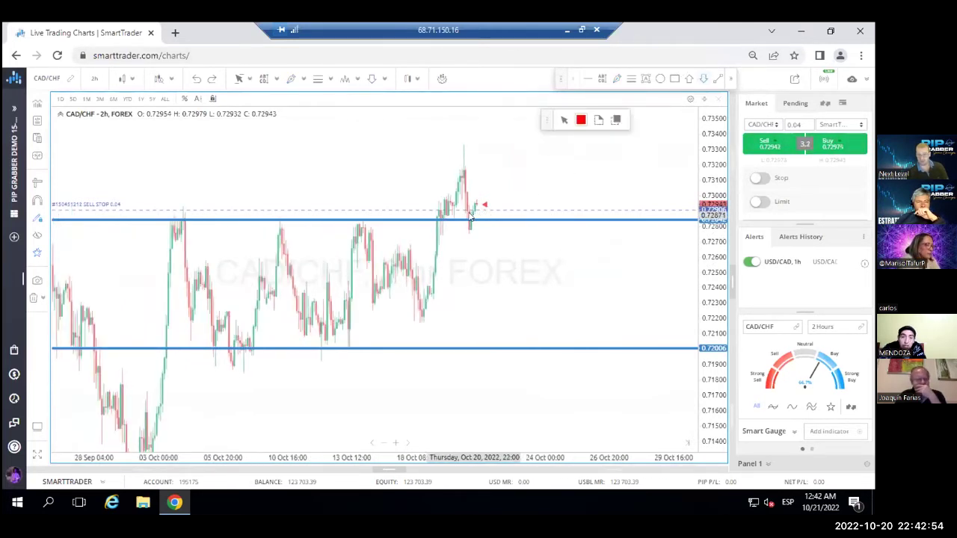
right_click(543, 172)
click(562, 192)
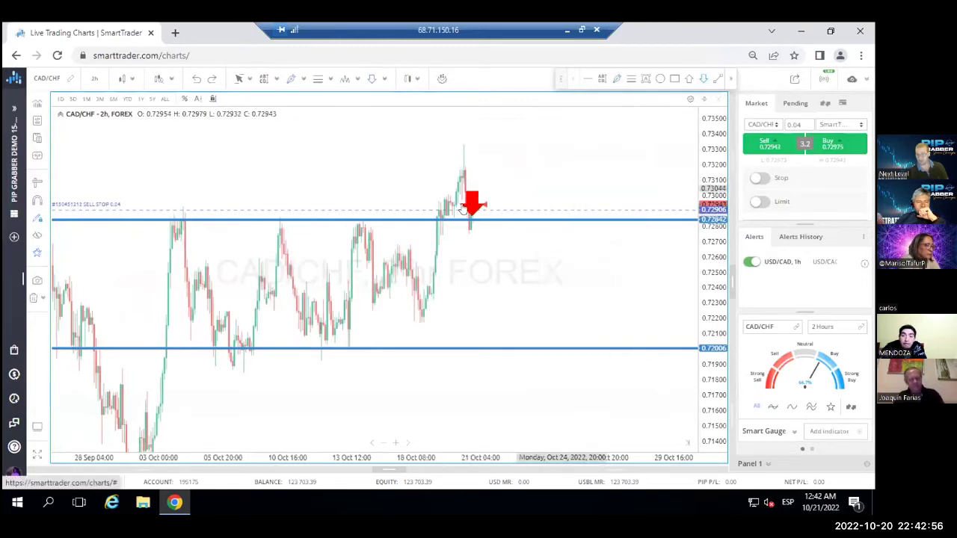
drag(471, 208, 468, 254)
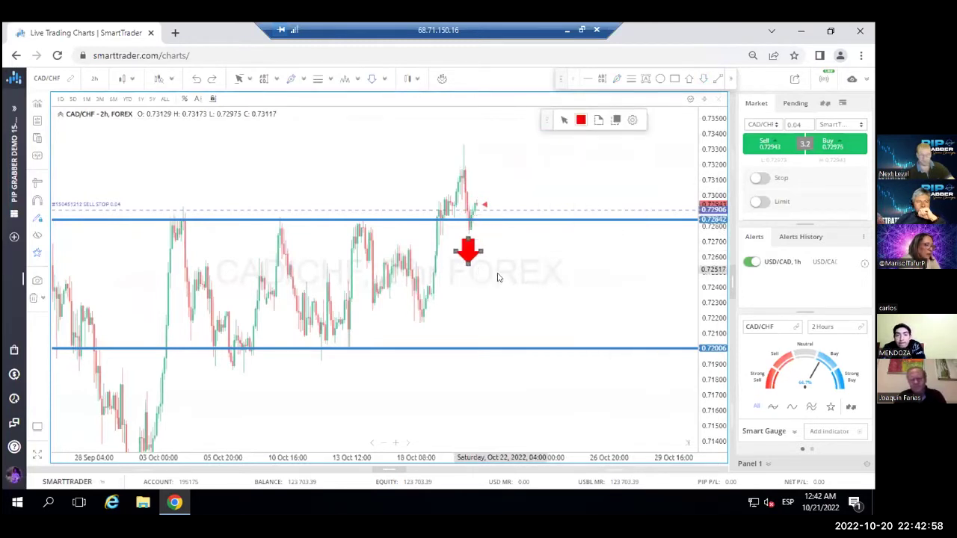
Delete the red down arrow, sketch a red freehand rise from the current price to about 0.735, and clear the sketch
key(Delete)
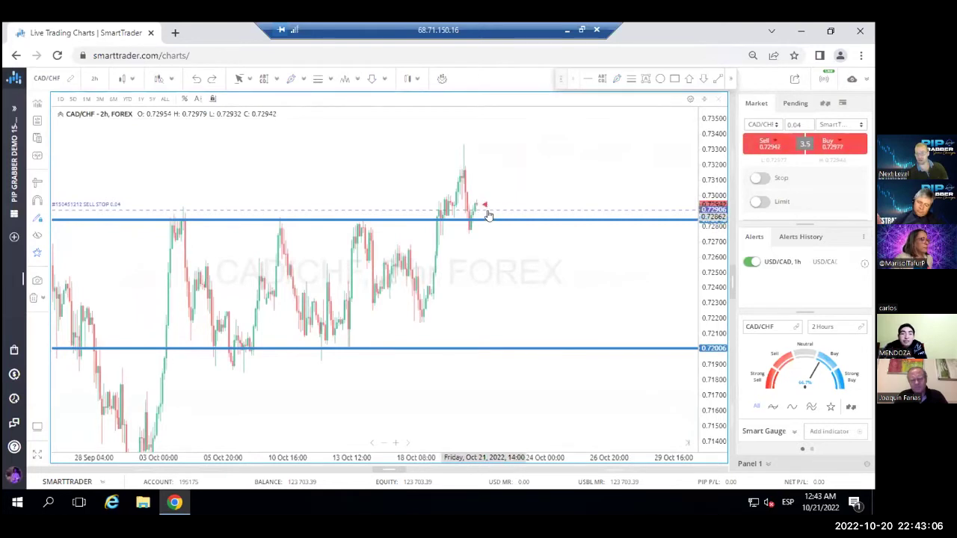
click(616, 79)
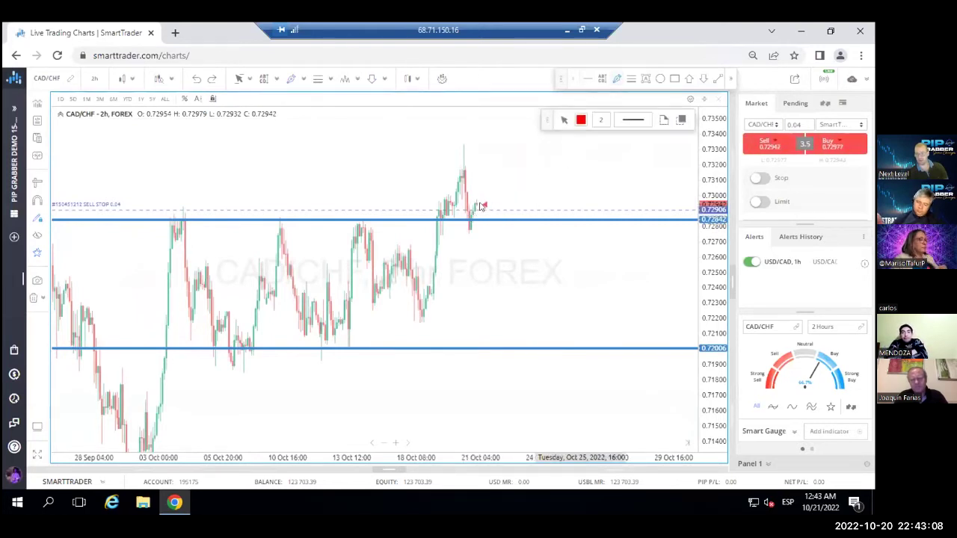
drag(483, 203, 498, 187)
drag(524, 129, 482, 203)
drag(536, 120, 507, 135)
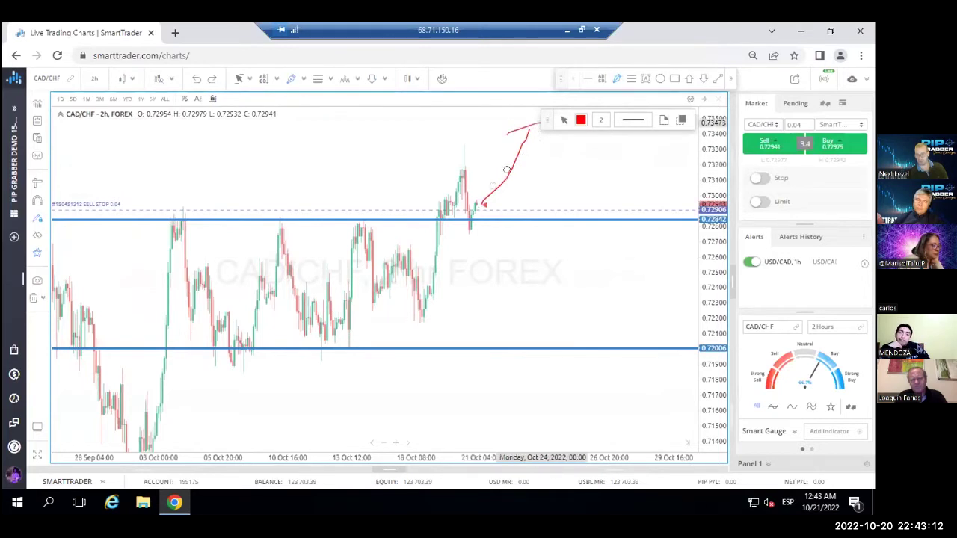
drag(491, 207, 482, 201)
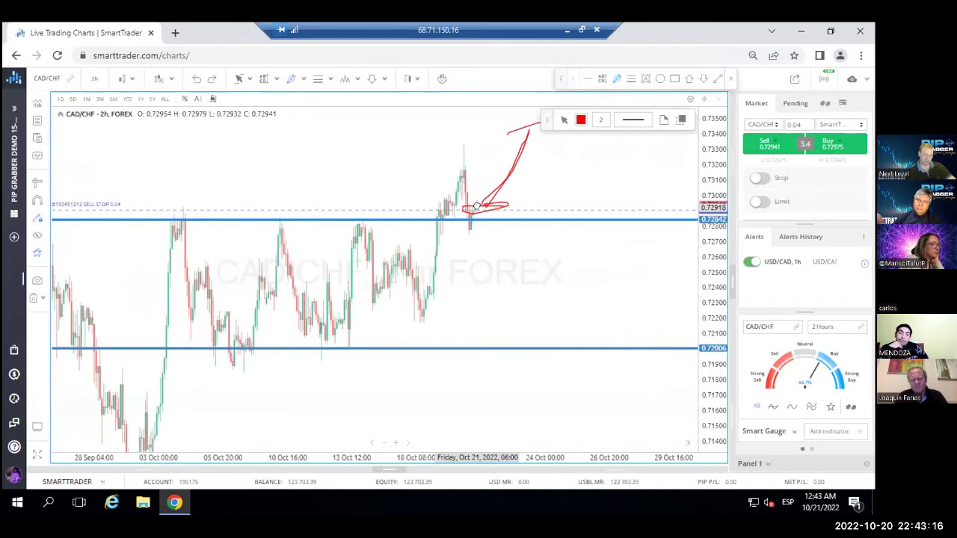
right_click(500, 251)
click(535, 188)
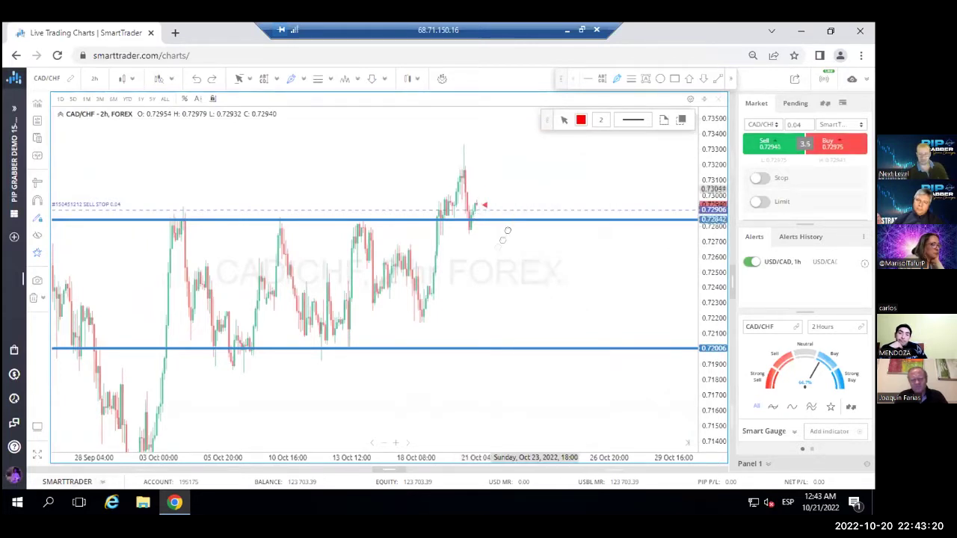
right_click(501, 241)
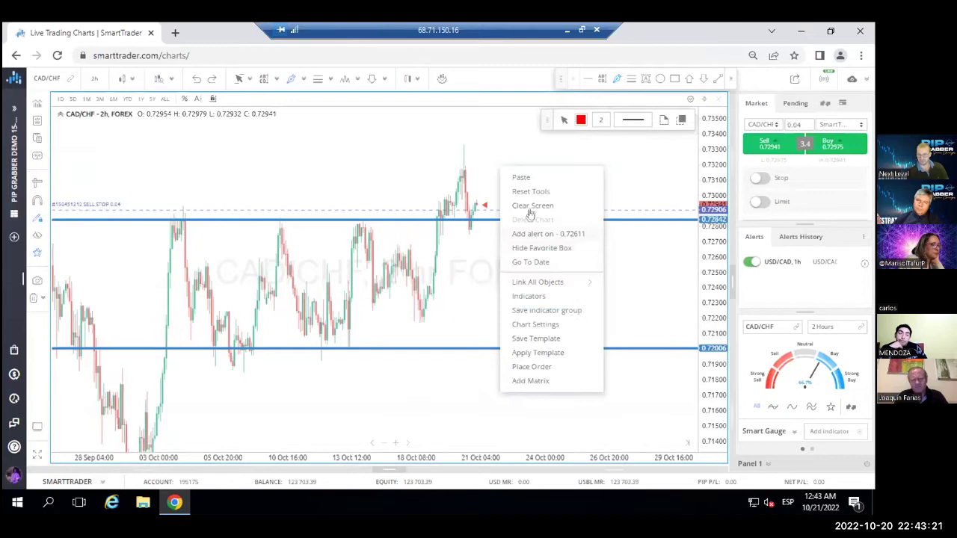
click(482, 273)
mouse_move(470, 303)
mouse_down()
mouse_move(519, 267)
mouse_move(487, 320)
mouse_up()
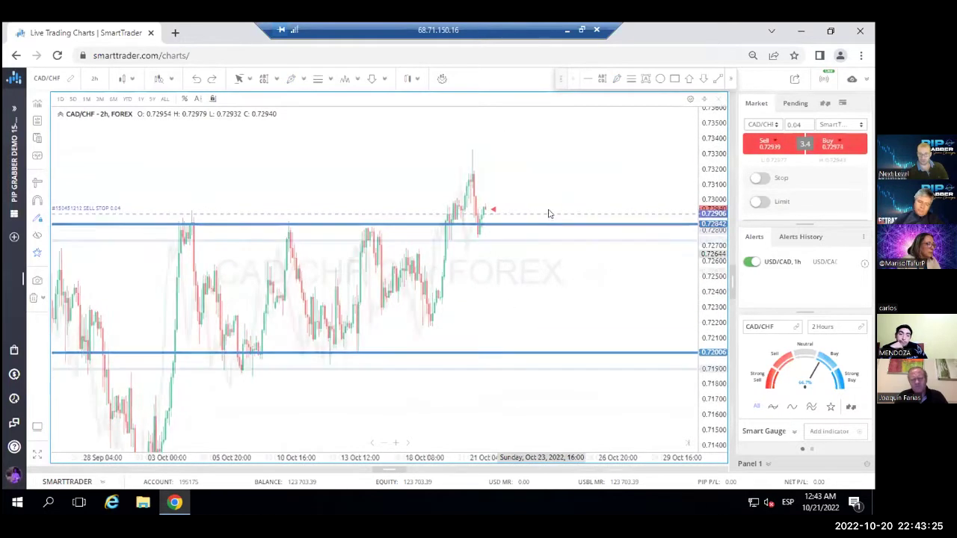
Draw a Fibonacci retracement from the early-October swing low near 0.7119 to the swing high near 0.7290
click(631, 78)
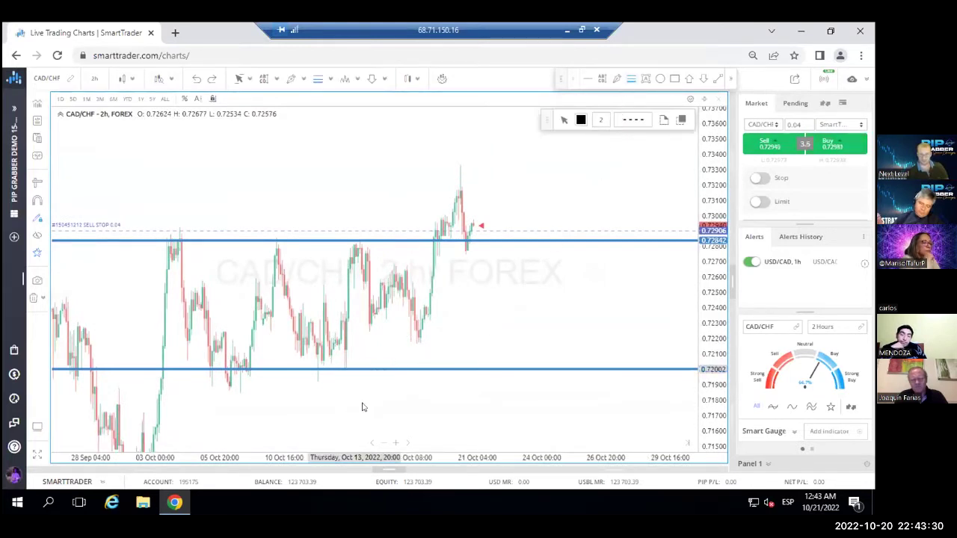
drag(706, 184, 513, 379)
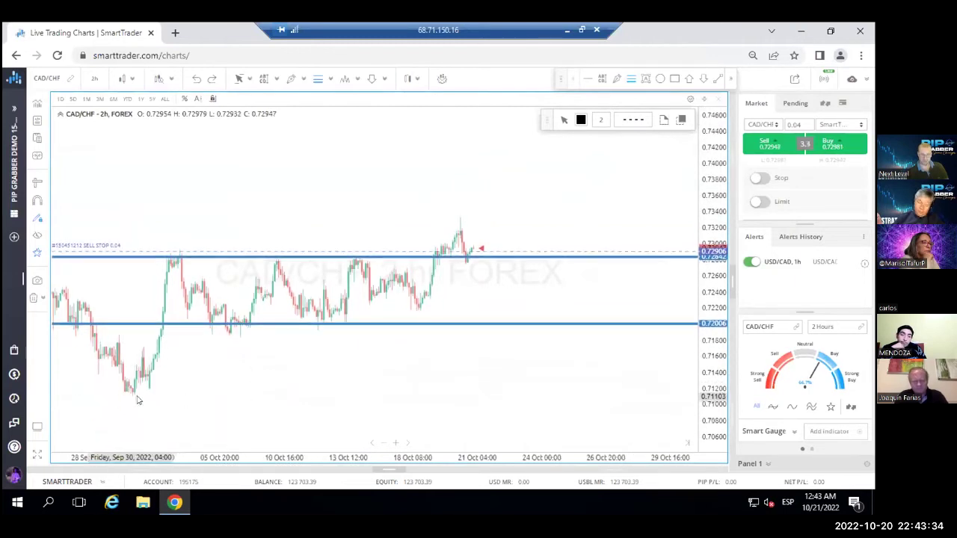
drag(150, 390, 200, 249)
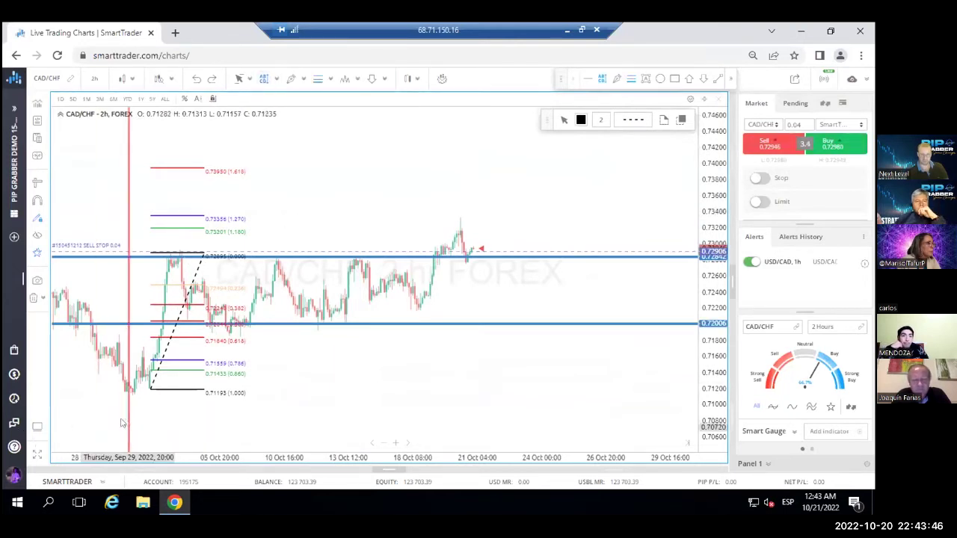
drag(132, 421, 137, 433)
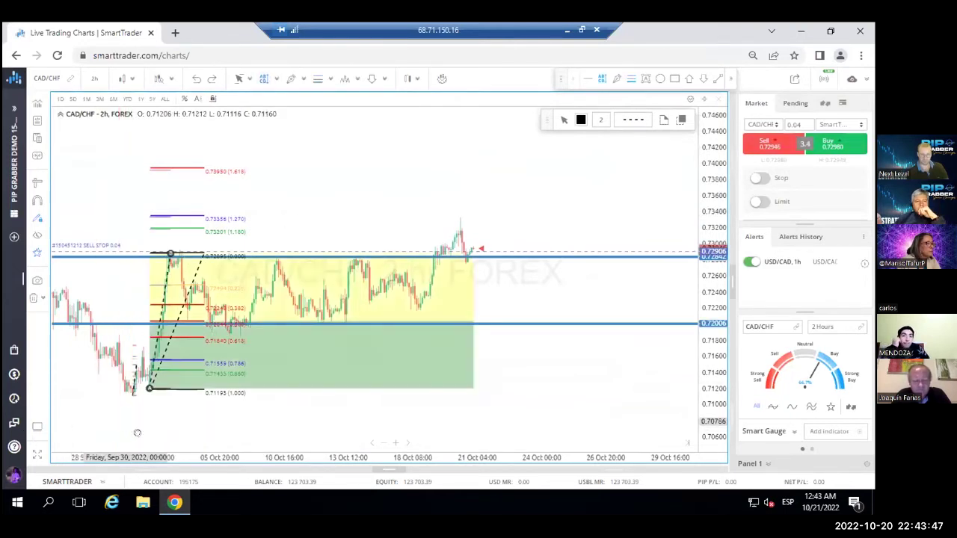
right_click(304, 188)
click(342, 122)
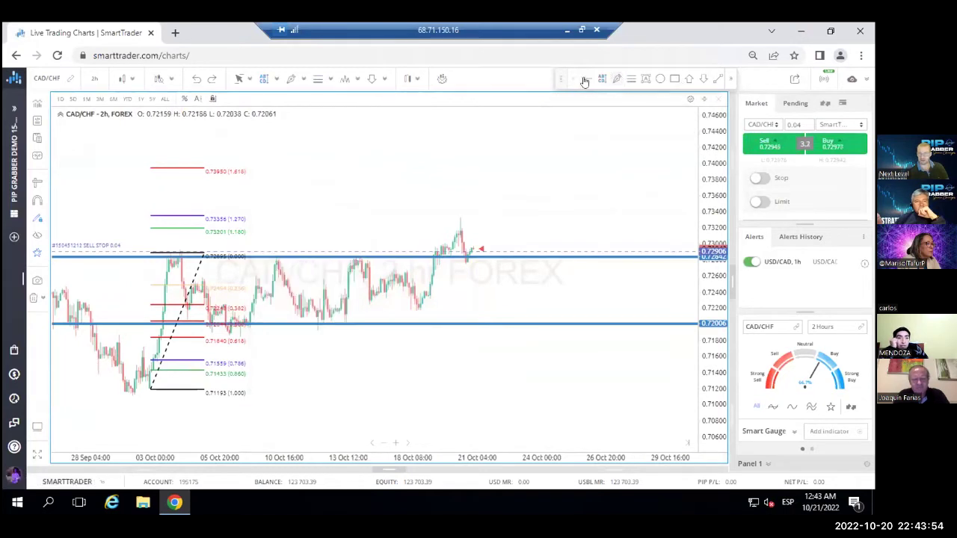
Add horizontal blue lines at 0.73356, 0.71205 and 0.73950, matching the 1.270, 1.000 and 1.618 Fibonacci levels
click(198, 216)
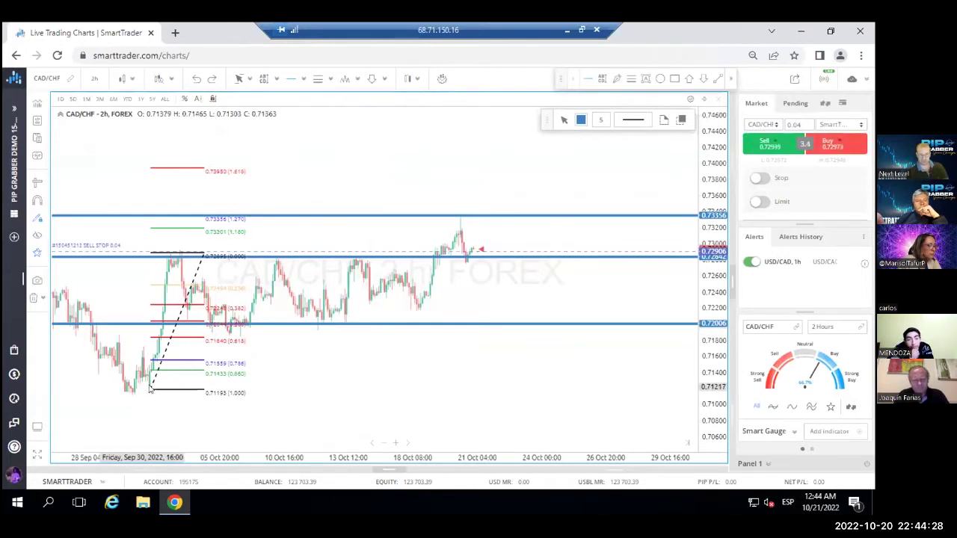
click(208, 388)
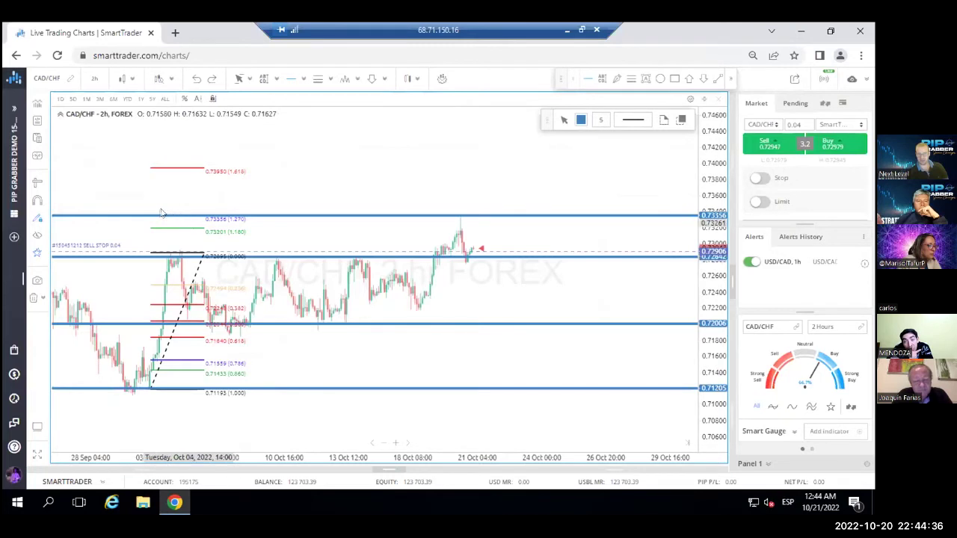
click(178, 170)
right_click(373, 170)
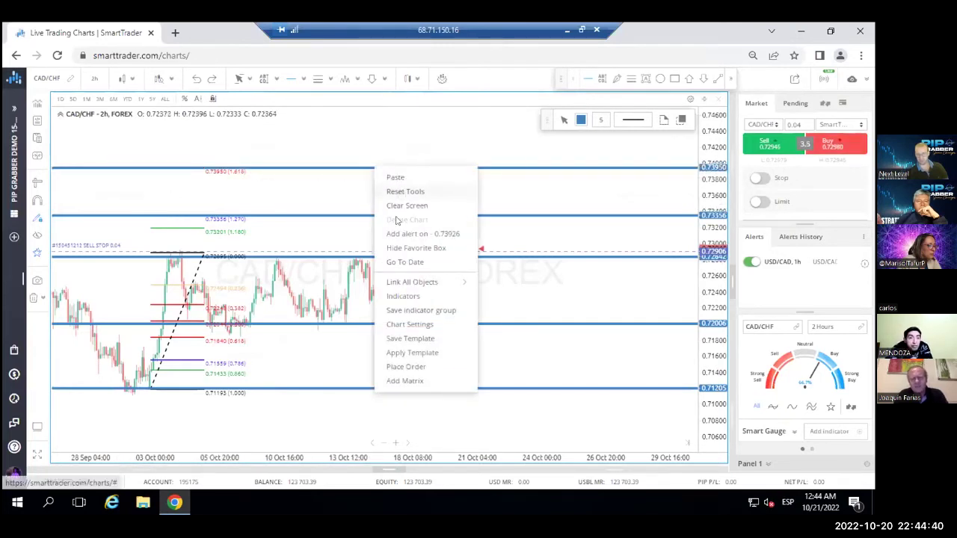
click(396, 192)
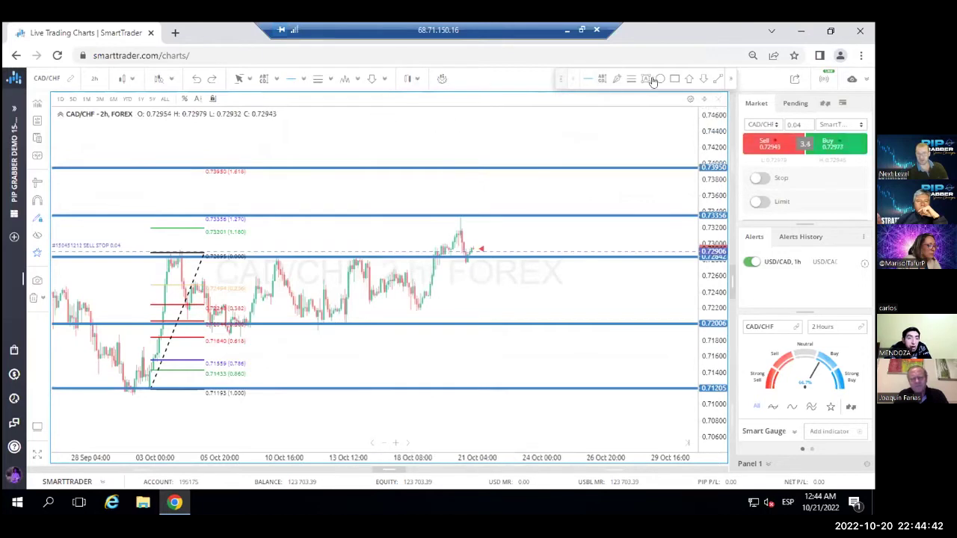
Draw a rising red trend line from the swing low near 0.711 under the later lows, extending past the latest candles
click(133, 394)
drag(473, 272, 600, 250)
right_click(591, 171)
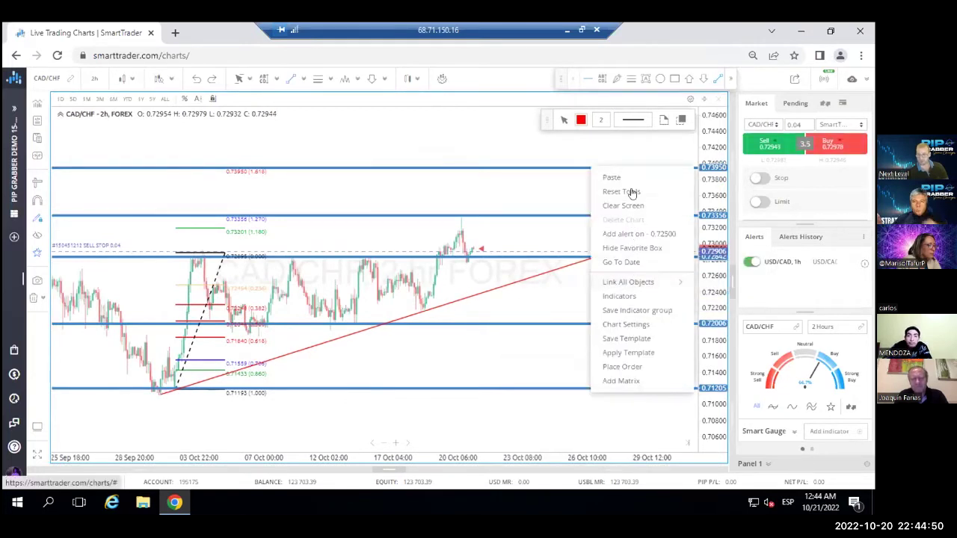
click(632, 192)
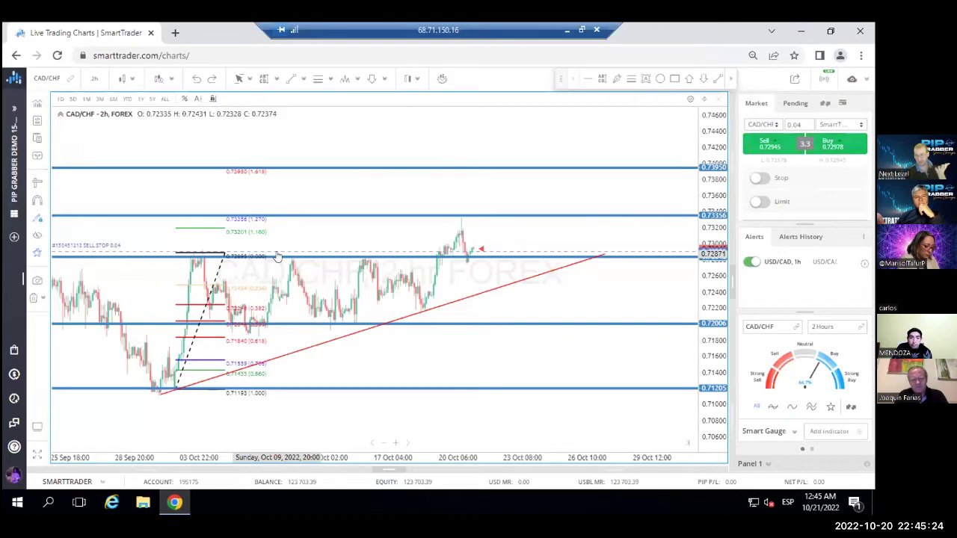
Lower the blue horizontal line just below the current price to 0.72817 and deselect it
drag(276, 264, 364, 251)
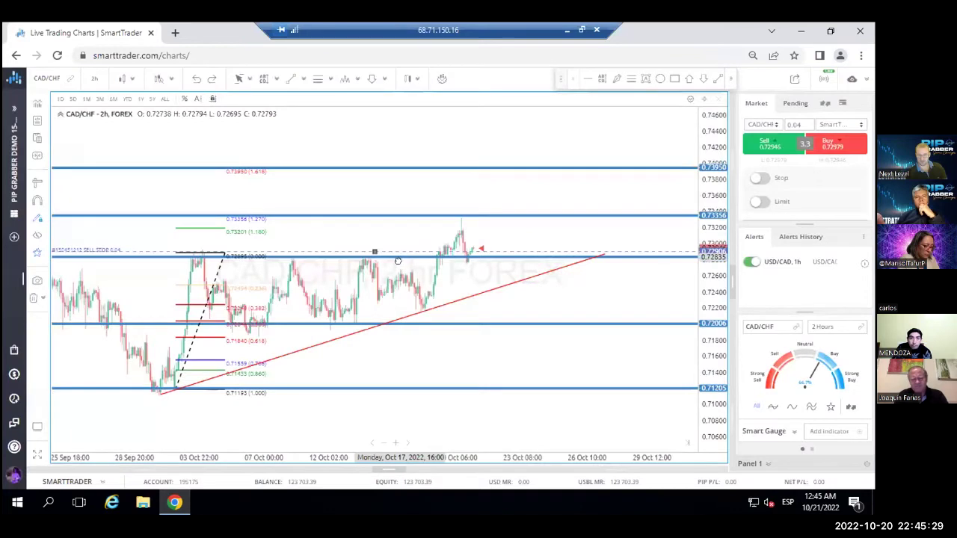
drag(398, 257, 398, 263)
click(398, 263)
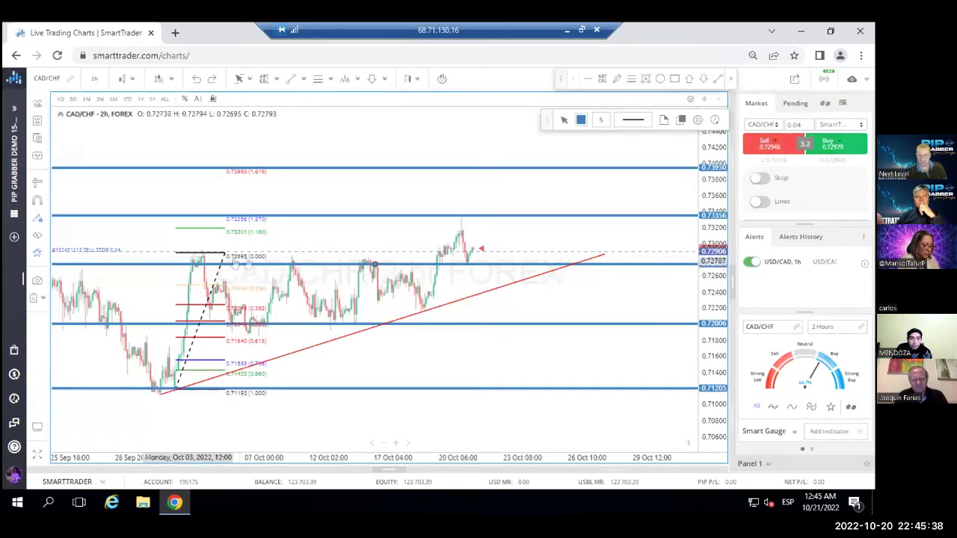
drag(338, 262, 338, 256)
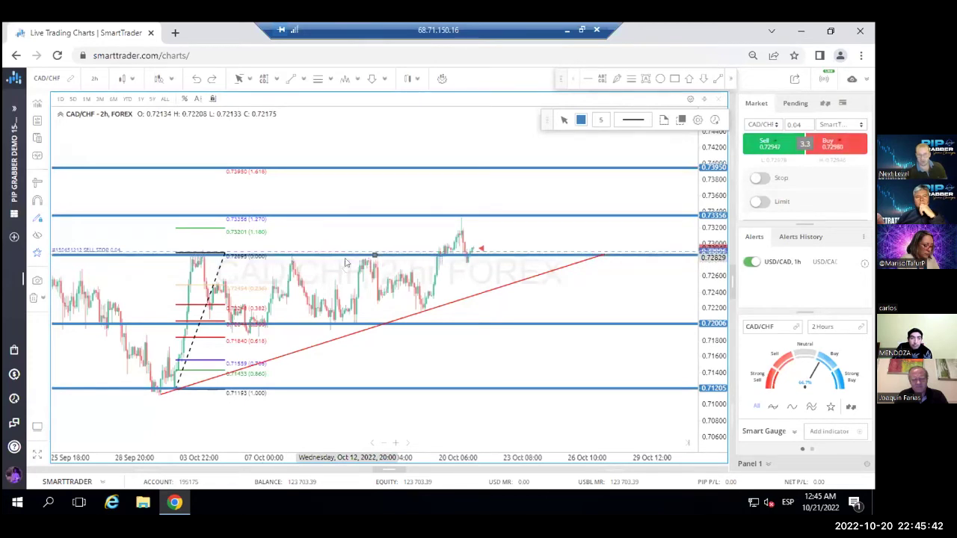
drag(340, 257, 337, 257)
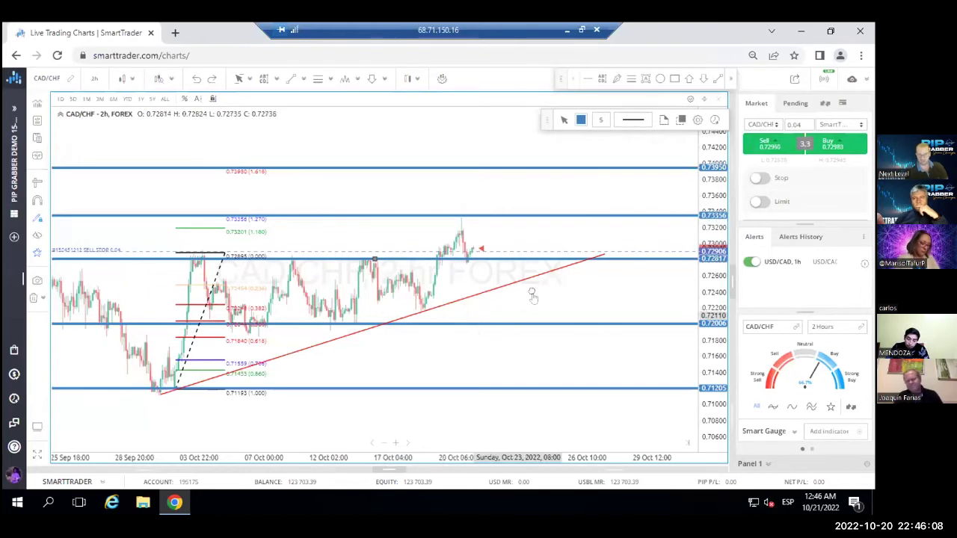
right_click(563, 202)
click(581, 283)
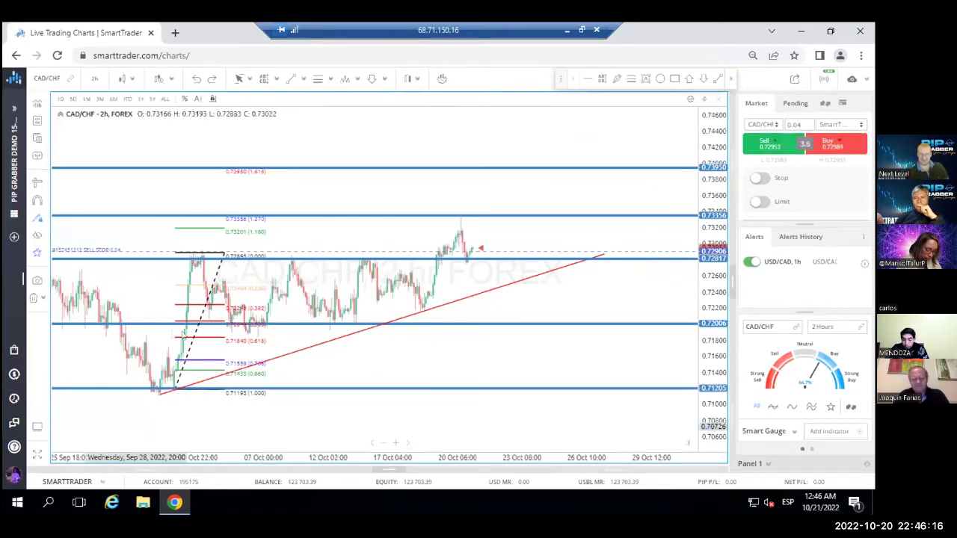
Sketch a red freehand rise from the current price to the 0.73356 line with a pullback, and delete the sketch
scroll(291, 341, down, 5)
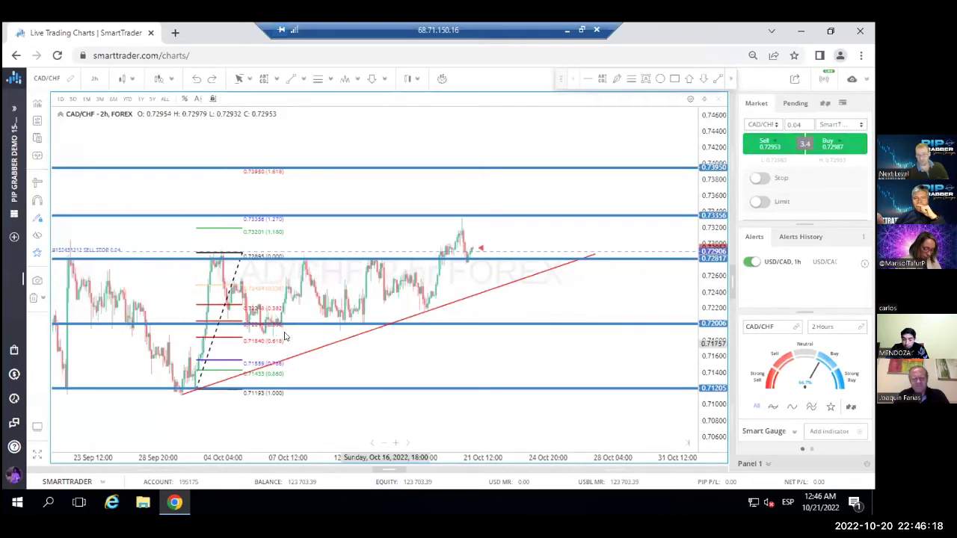
scroll(207, 349, down, 2)
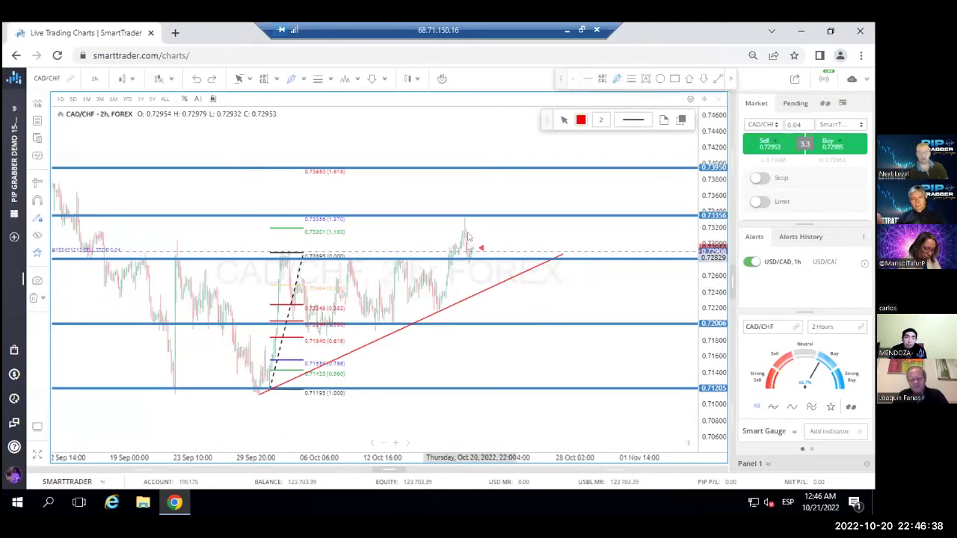
mouse_move(473, 250)
mouse_down()
mouse_move(507, 209)
mouse_move(530, 226)
mouse_up()
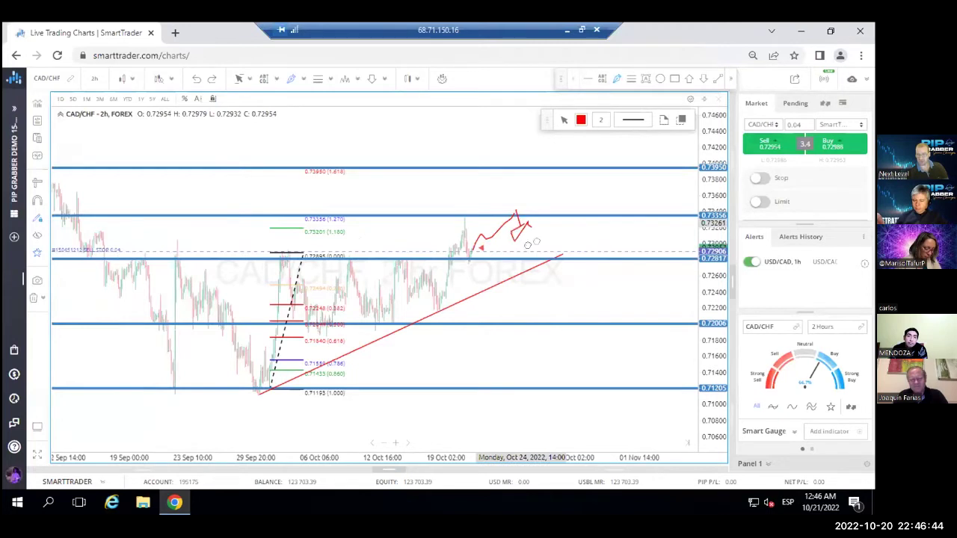
right_click(561, 231)
click(566, 196)
click(500, 223)
right_click(506, 228)
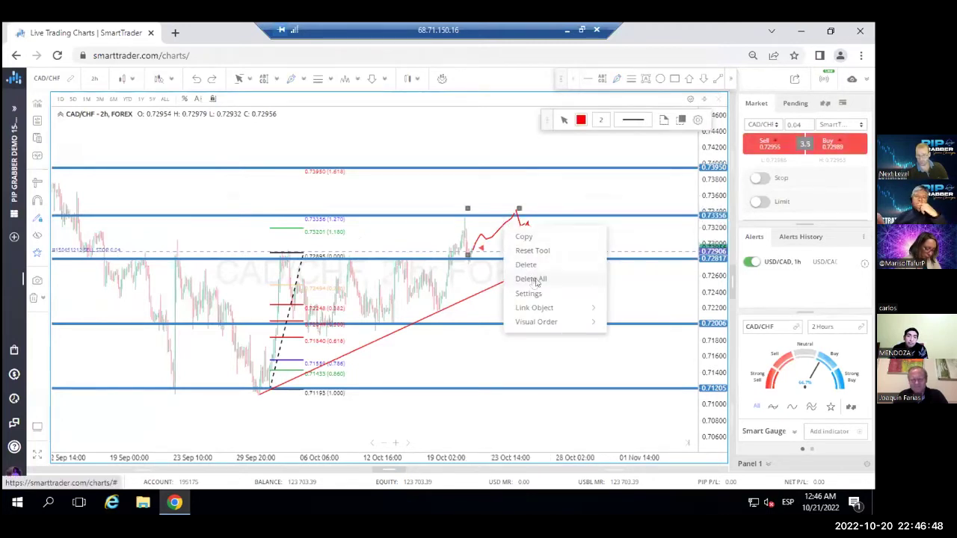
click(529, 278)
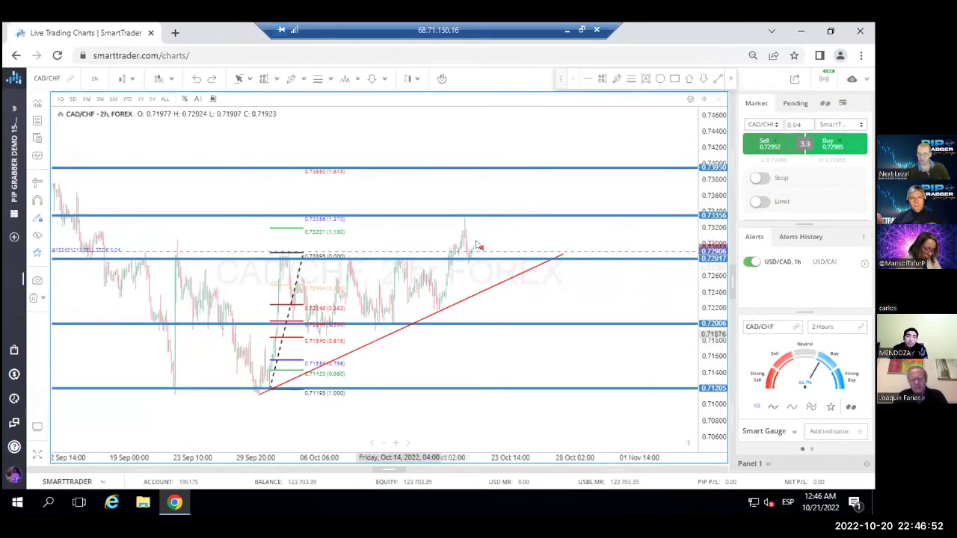
right_click(522, 240)
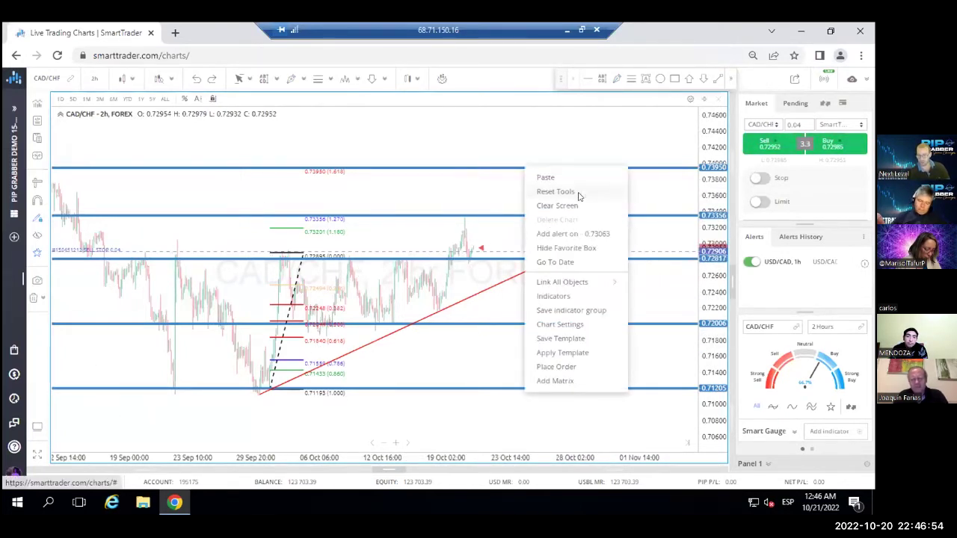
click(580, 191)
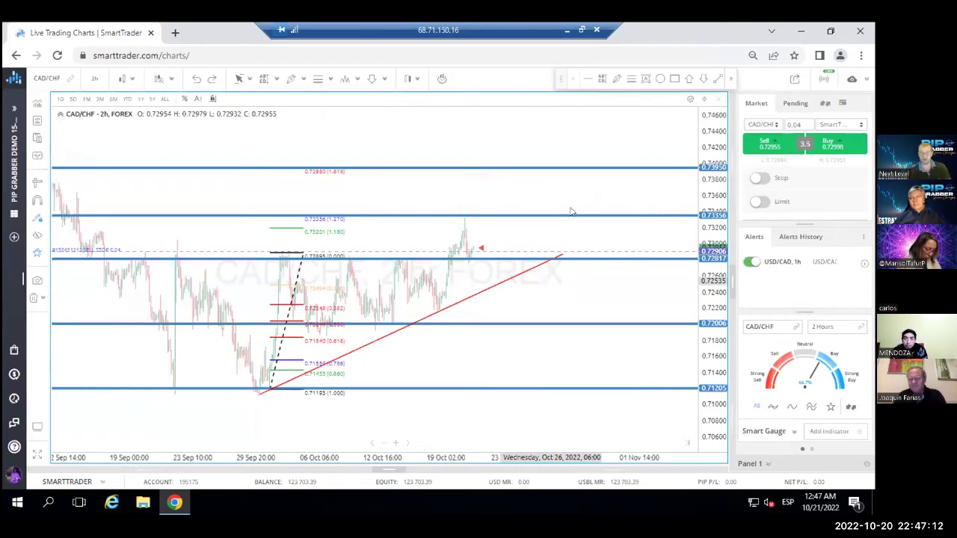
Restore the multi-chart layout and open the PIP GRABBER REAL workspace showing the USD/CAD 1-hour chart
click(704, 99)
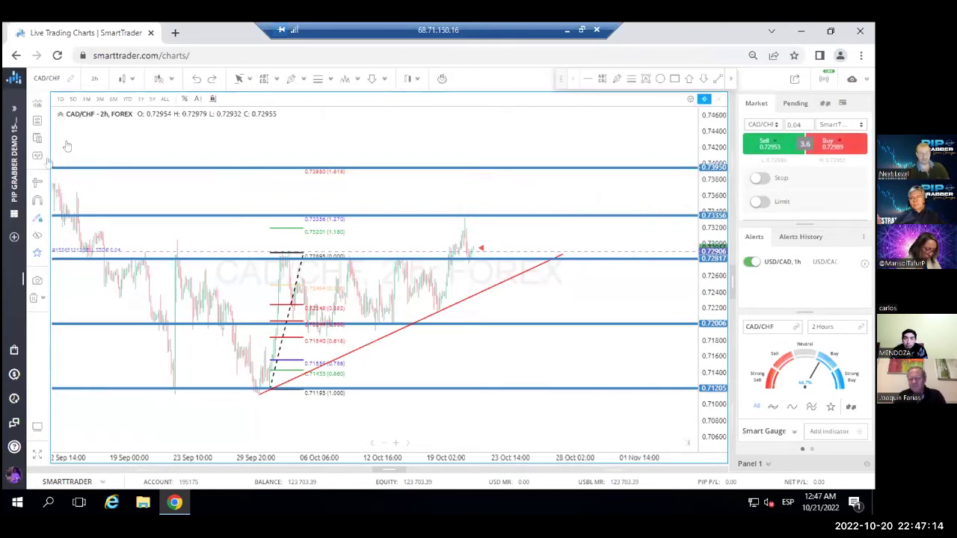
click(38, 156)
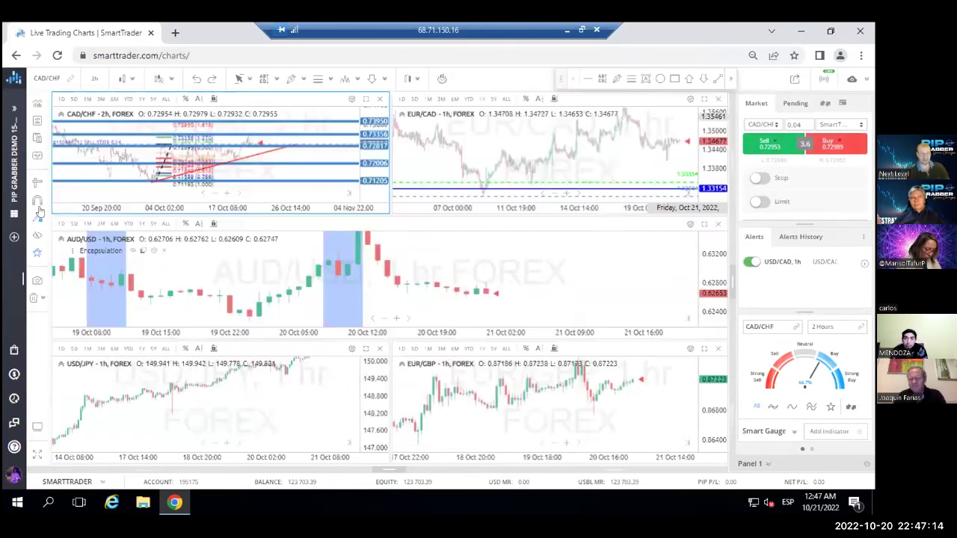
click(13, 168)
click(58, 184)
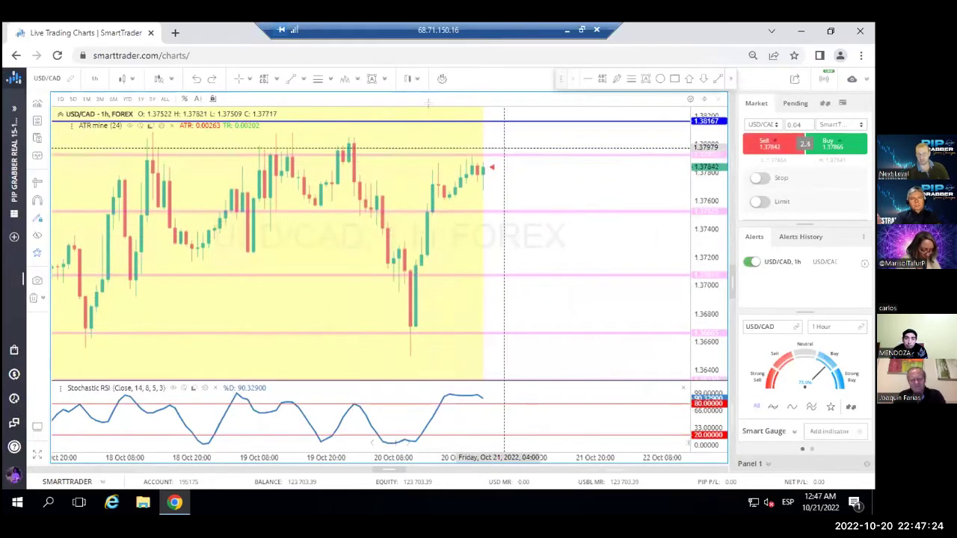
Sketch a red freehand line along the USD/CAD resistance at about 1.3793, from the 18 October highs past the latest candles
click(617, 78)
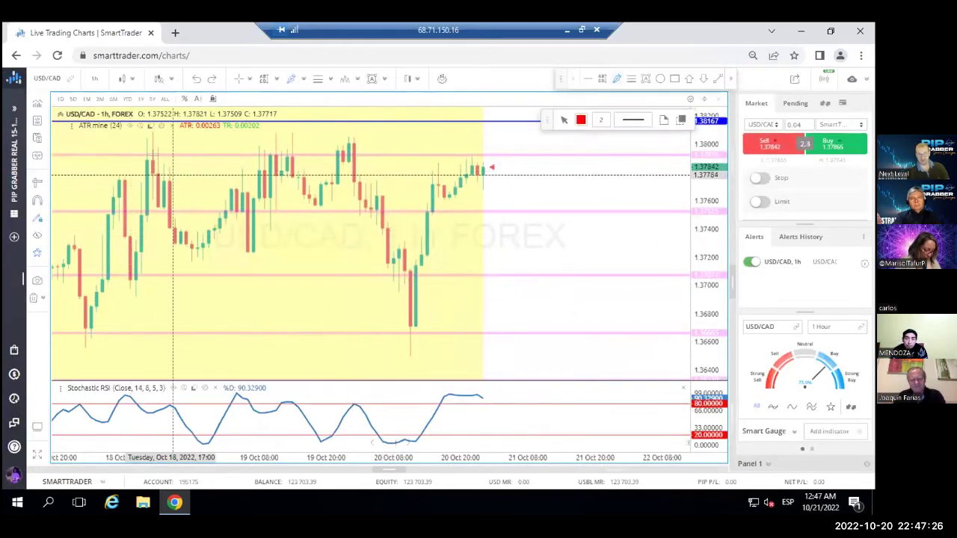
drag(141, 155, 350, 153)
drag(192, 154, 525, 154)
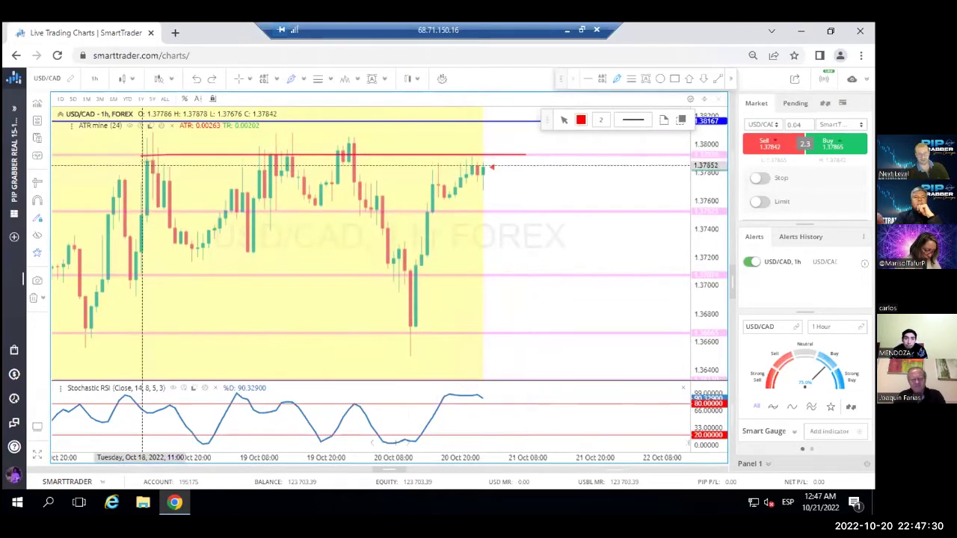
Sketch a red freehand fall from the 18 October high at about 1.3792 to 1.3750, and measure its pip range
drag(146, 156, 175, 214)
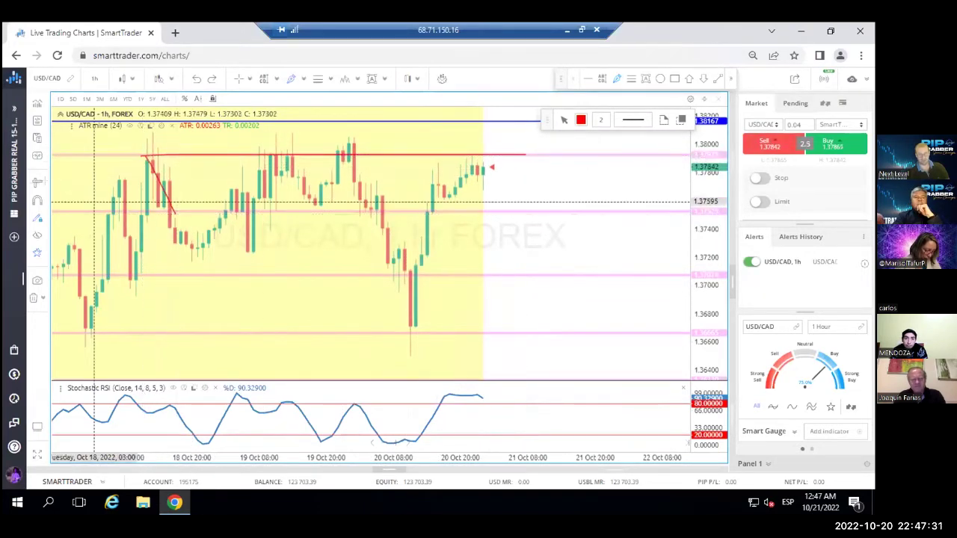
click(131, 186)
drag(156, 154, 178, 207)
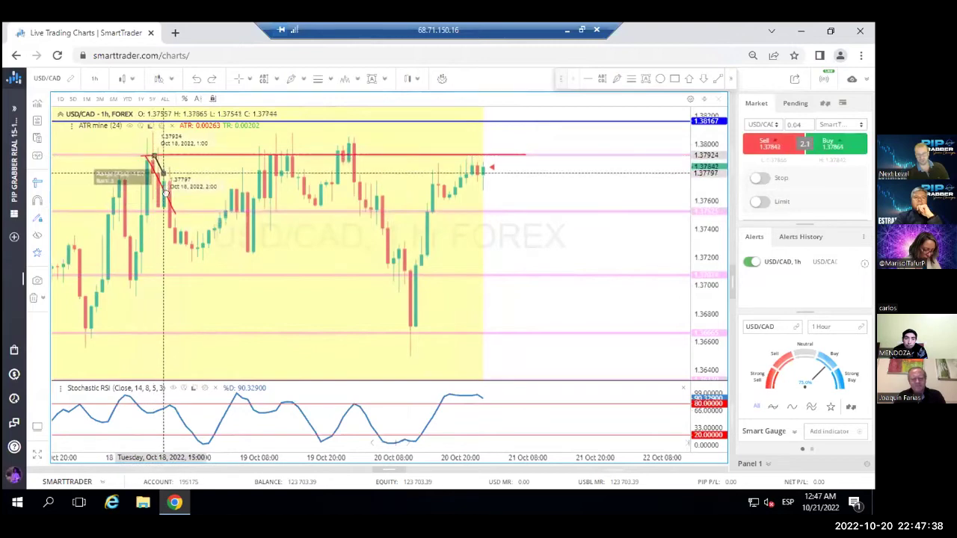
click(176, 215)
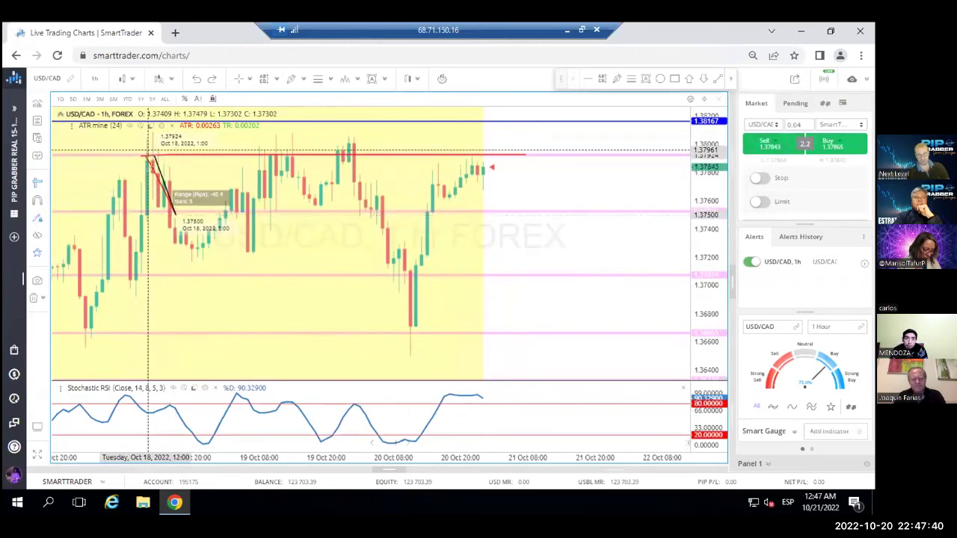
Measure the further 18 October decline to about 1.3722 and the 19 October drops, and reset the drawing tools
click(148, 151)
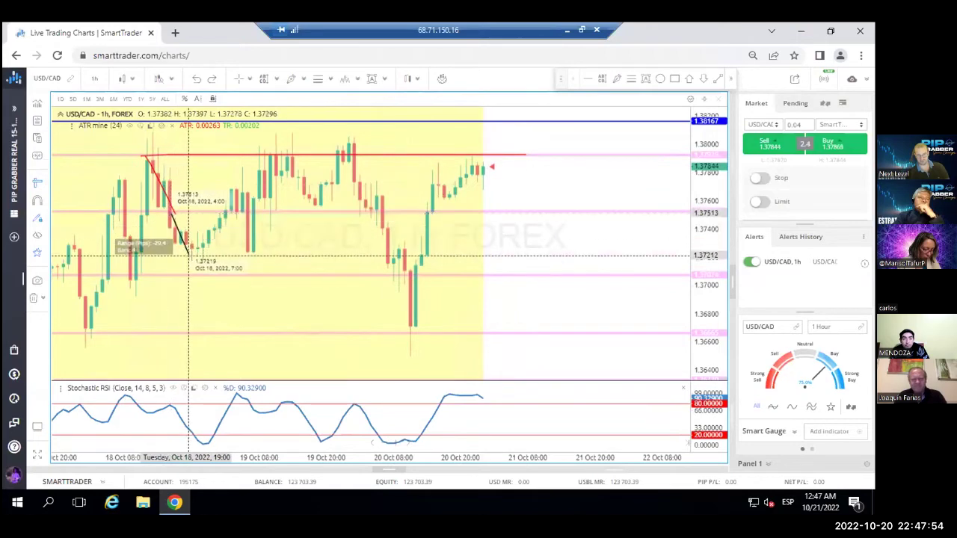
drag(189, 255, 245, 190)
drag(246, 190, 244, 240)
click(250, 254)
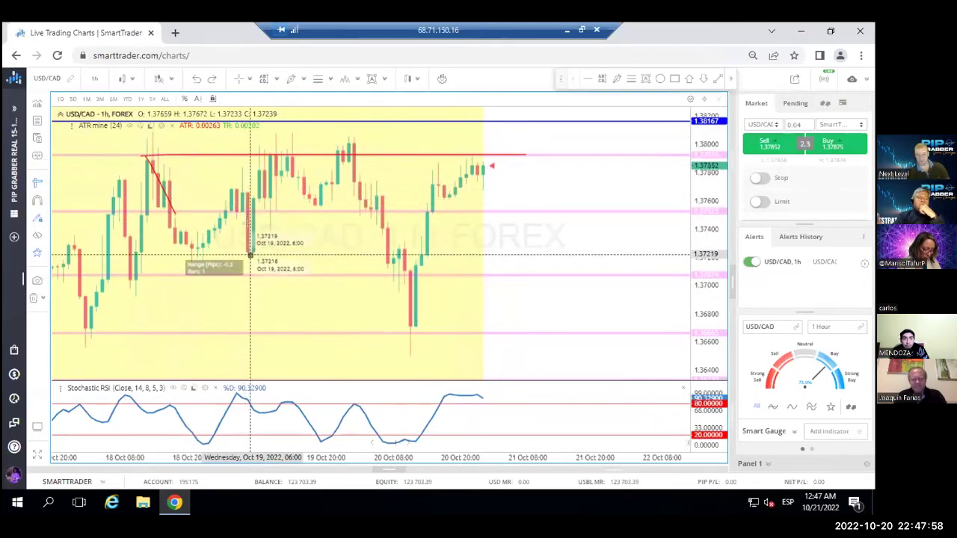
drag(261, 169, 273, 227)
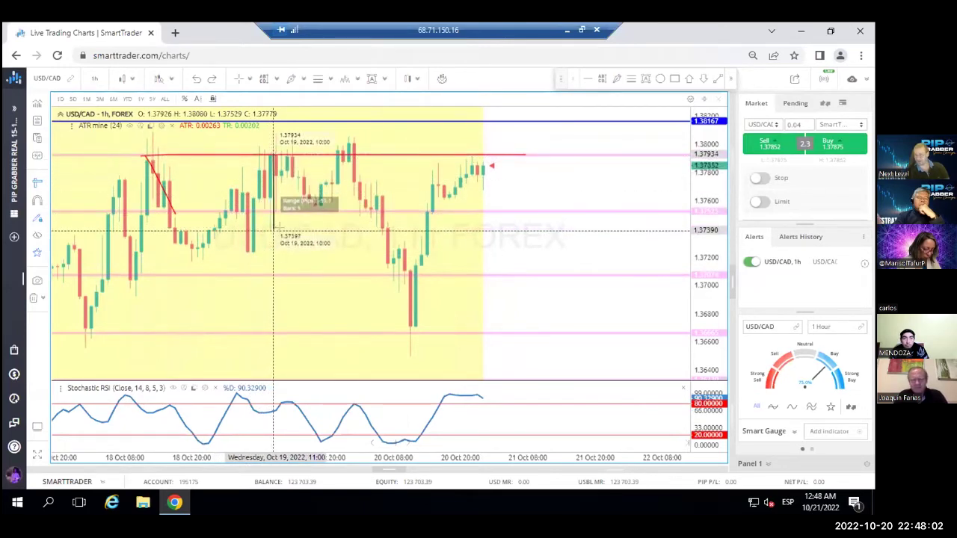
right_click(348, 242)
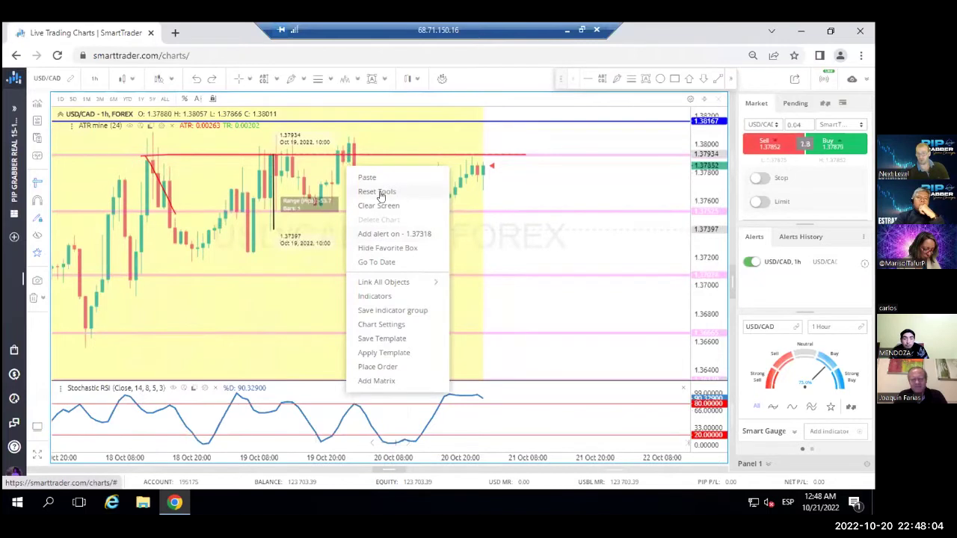
click(379, 192)
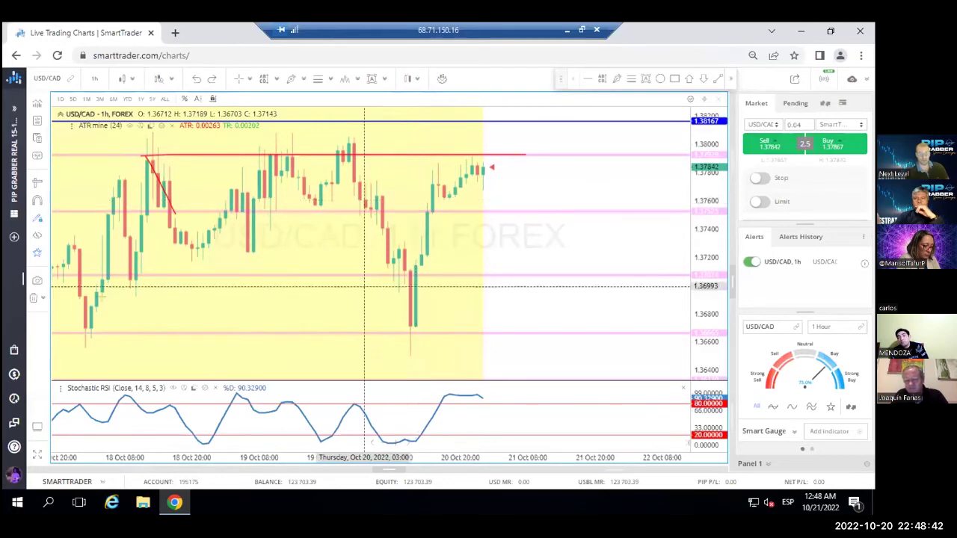
drag(88, 323, 191, 108)
drag(191, 247, 151, 348)
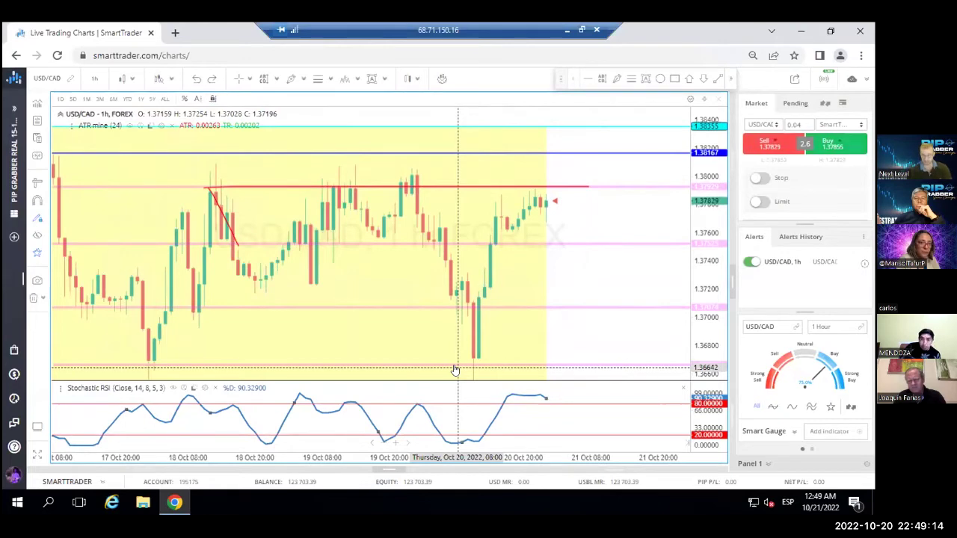
right_click(386, 242)
right_click(342, 171)
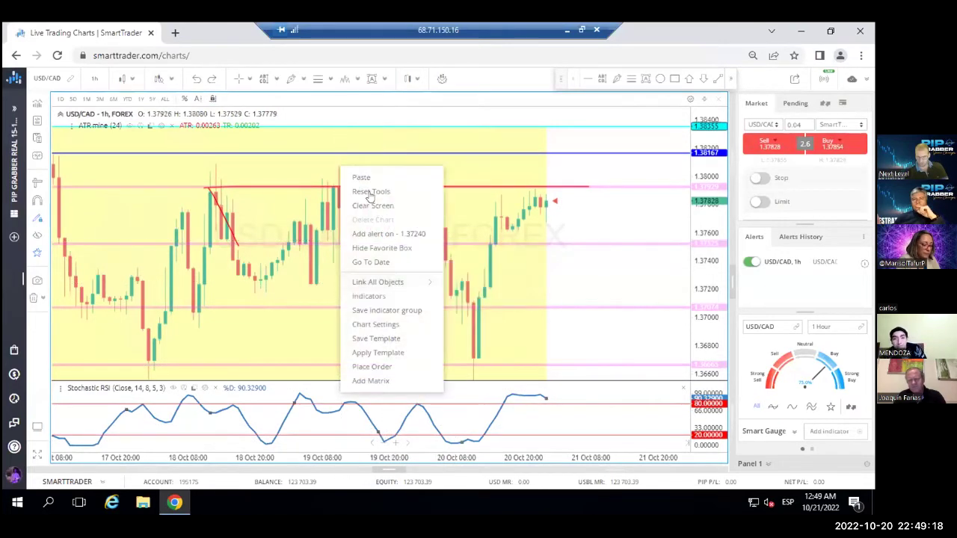
click(583, 276)
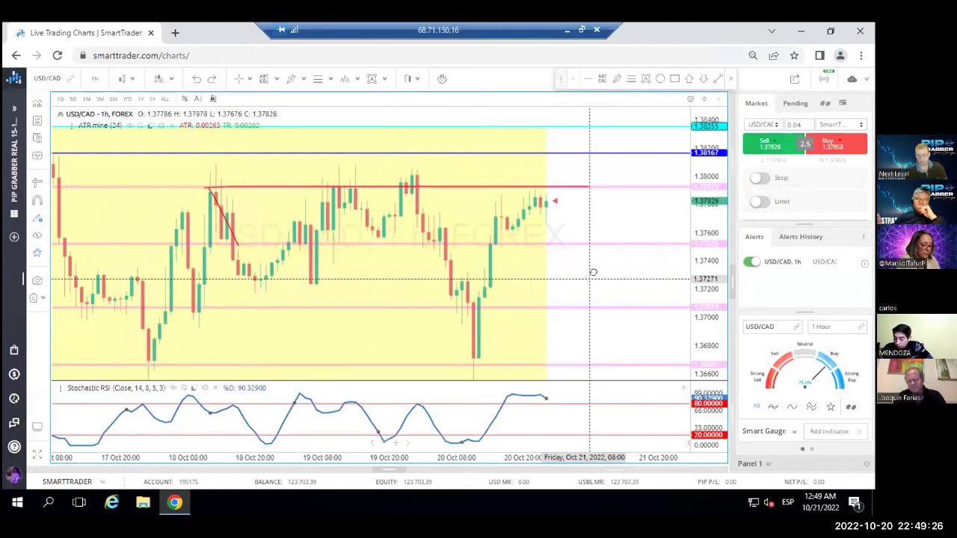
right_click(612, 255)
click(640, 196)
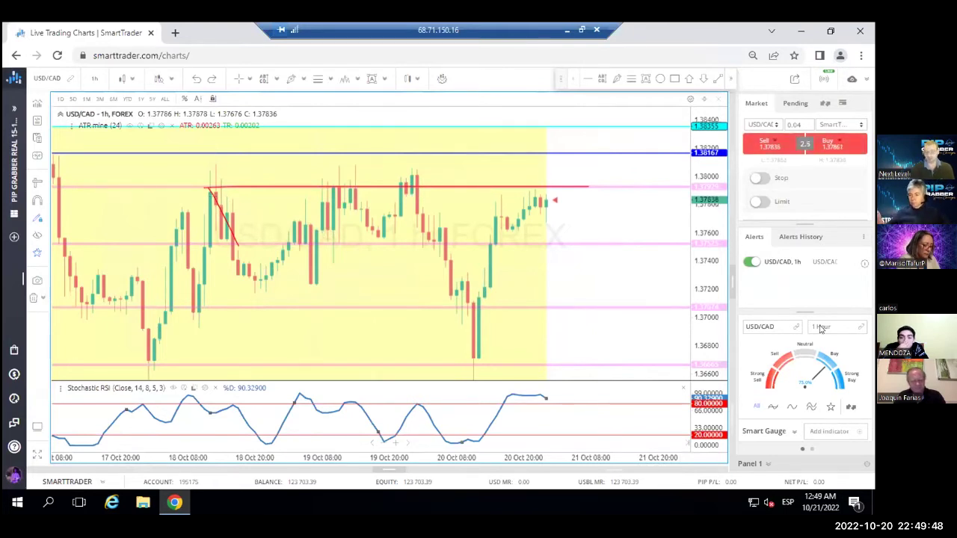
Switch USD/CAD to the 1-day timeframe and measure a projected drop from about 1.3790 to 1.3504
click(94, 79)
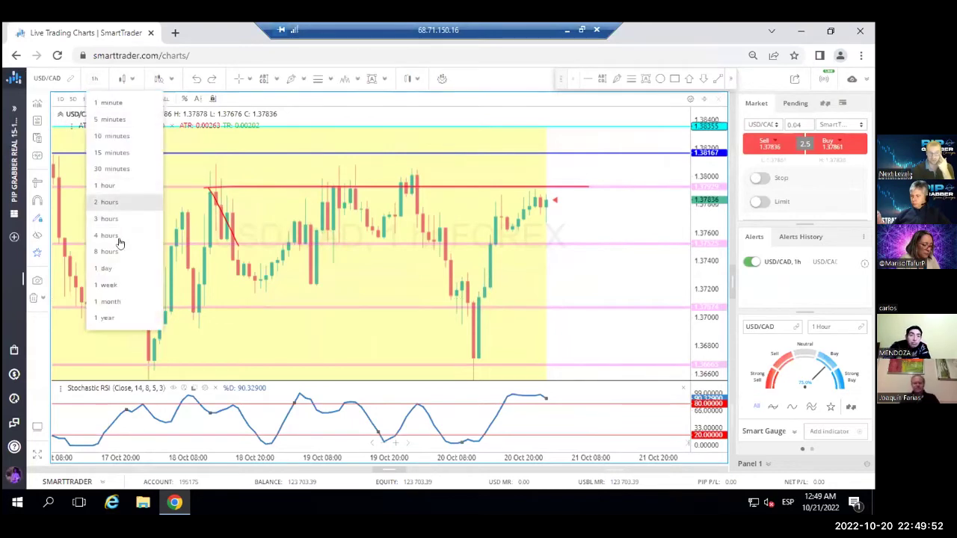
click(107, 268)
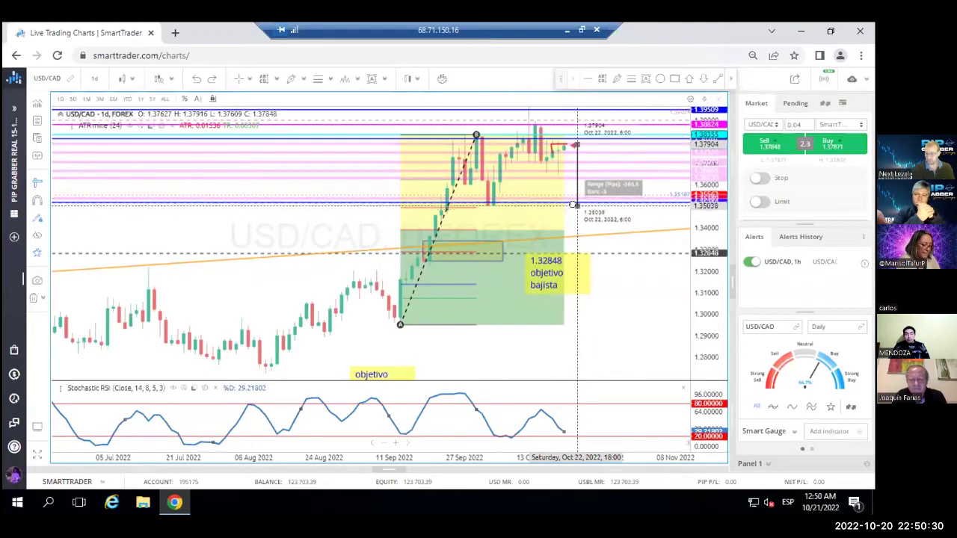
click(577, 208)
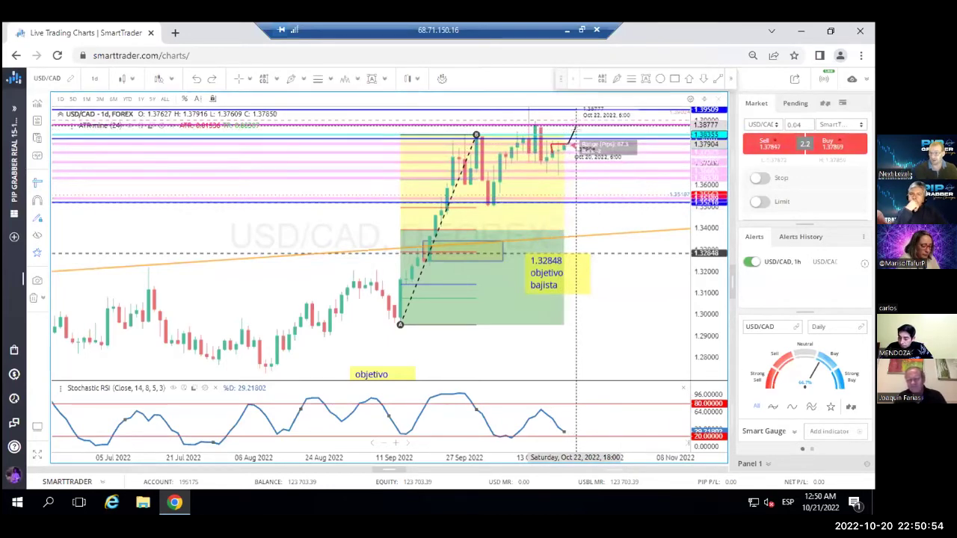
Measure a projected rise from the current daily price to about 1.3878 and the level across the September high at about 1.3835
click(577, 125)
click(583, 141)
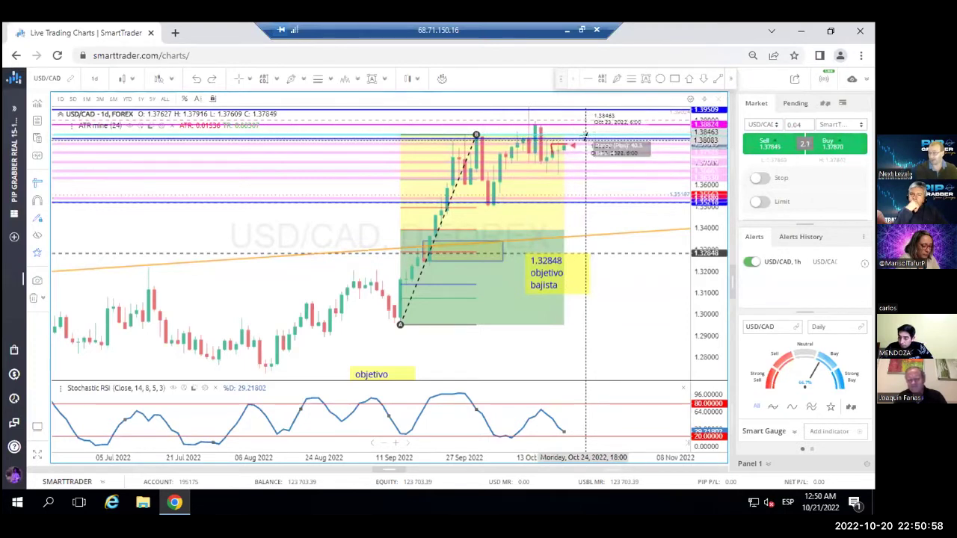
click(462, 134)
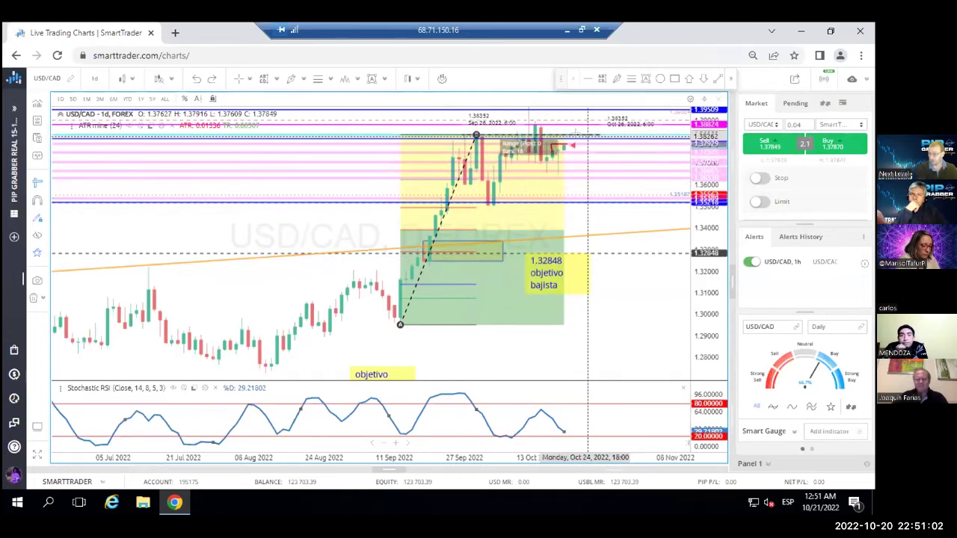
Measure projected drops from about 1.3936 to 1.3820 and on to 1.3531, and reset the drawing tools
drag(561, 145, 568, 107)
click(572, 111)
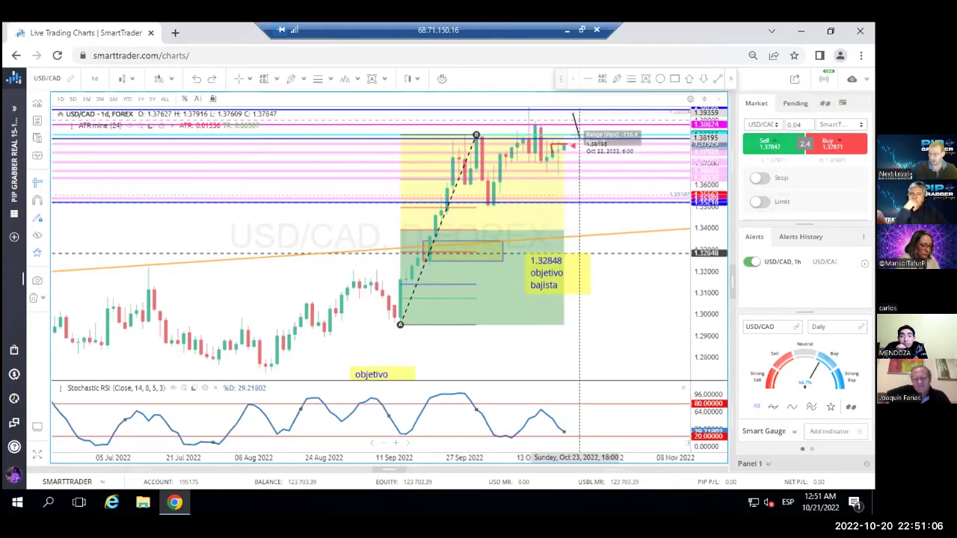
click(580, 137)
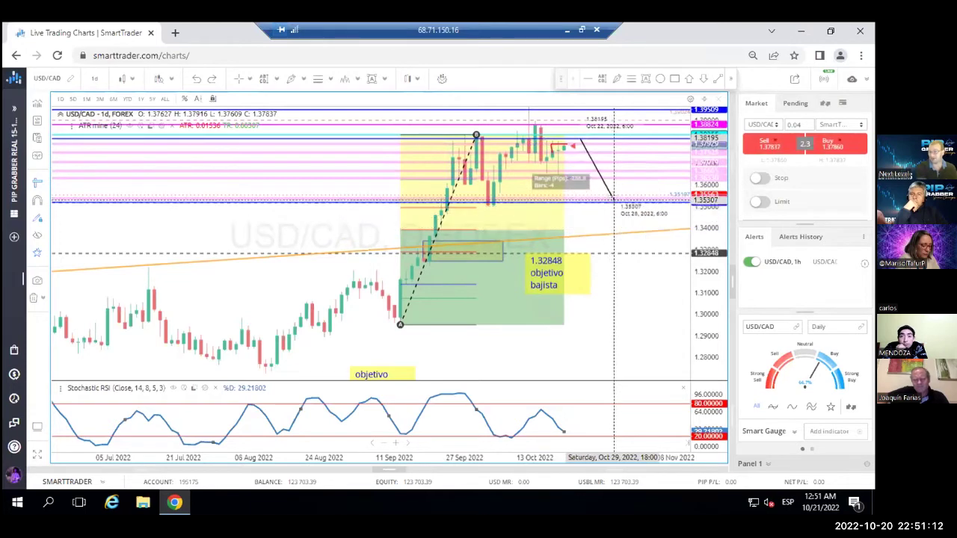
click(614, 199)
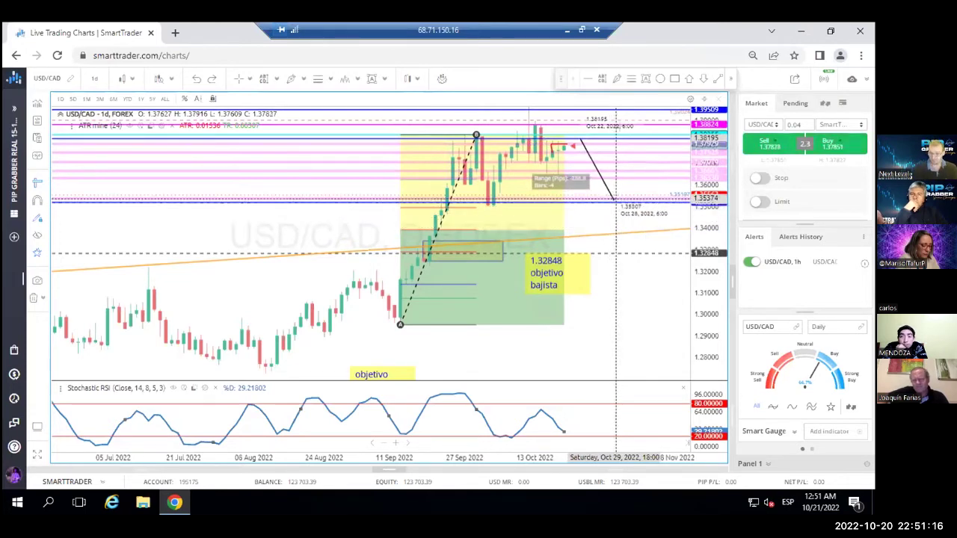
right_click(643, 192)
click(591, 213)
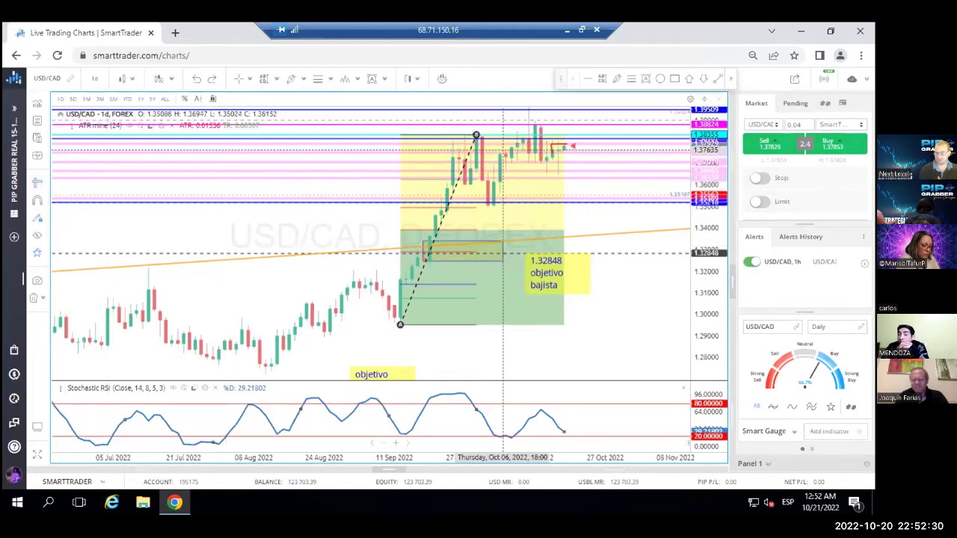
Measure the 16–17 October decline from about 1.3880 to 1.3703 on the daily chart, and return to the 1-hour timeframe
mouse_move(541, 124)
mouse_down()
mouse_move(547, 163)
mouse_move(572, 183)
mouse_up()
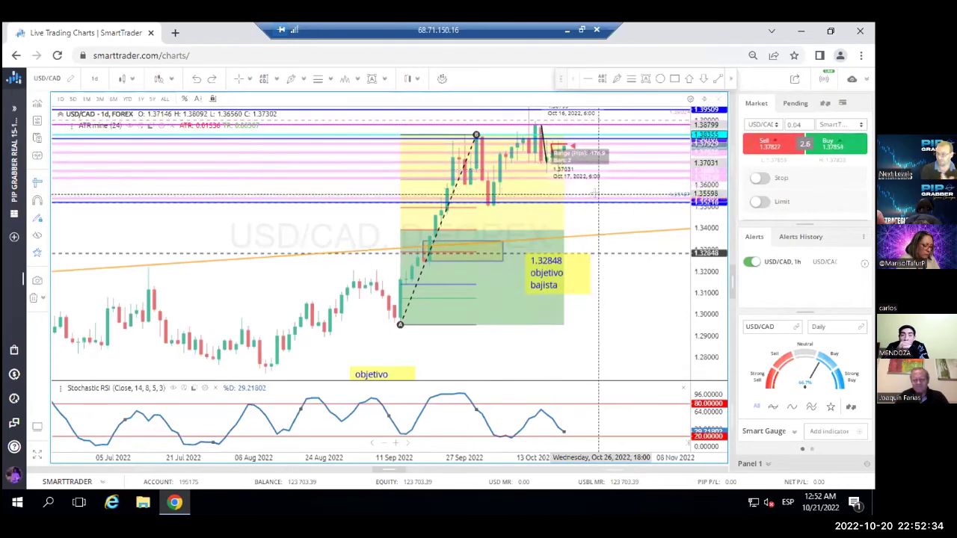
click(95, 78)
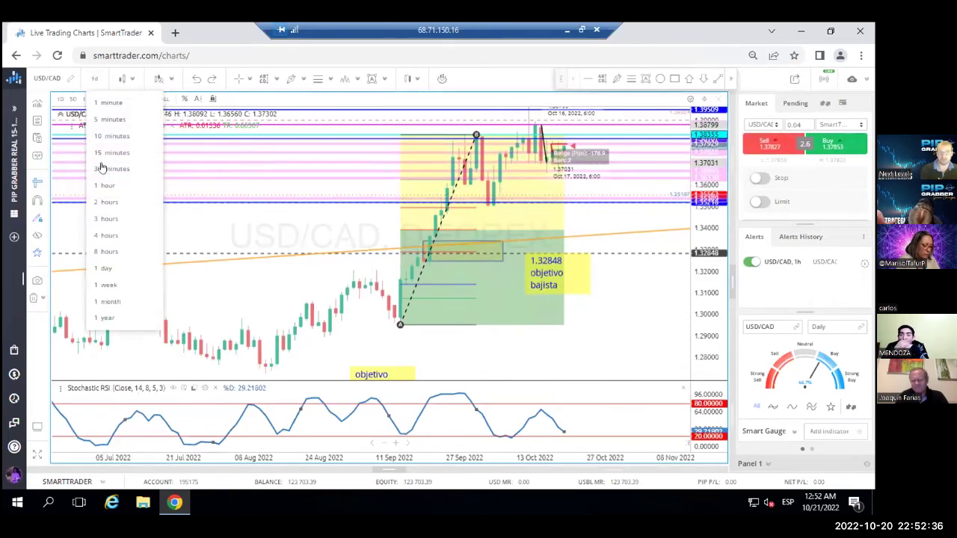
click(104, 185)
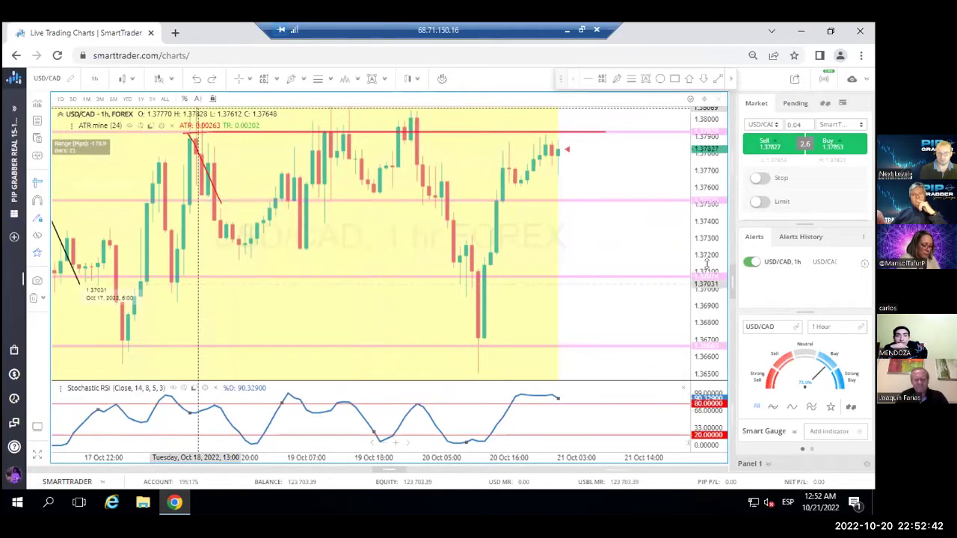
Measure the sharp 13 October decline from about 1.3973 to 1.3703 on the 1-hour chart
drag(707, 265, 707, 336)
scroll(205, 253, down, 4)
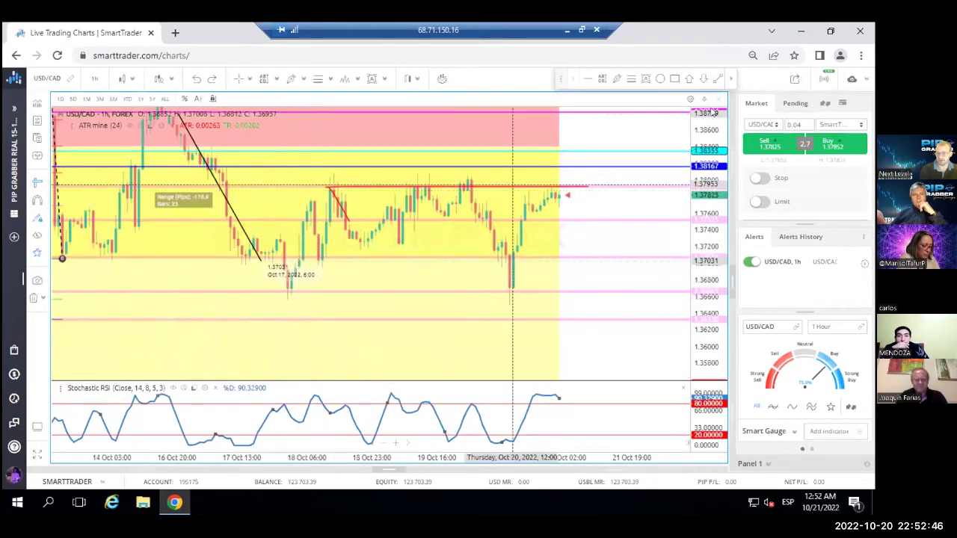
drag(705, 242, 705, 295)
scroll(162, 191, down, 1)
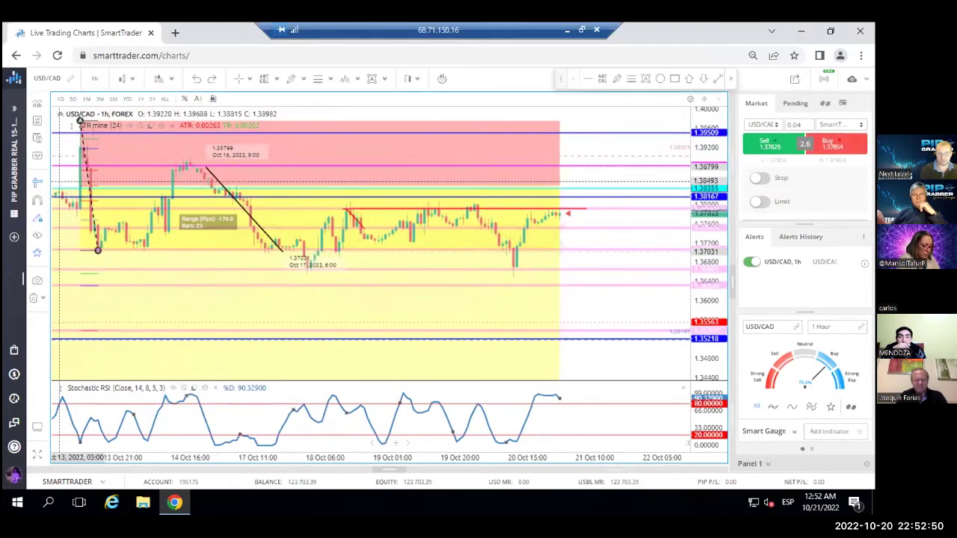
drag(101, 141, 122, 168)
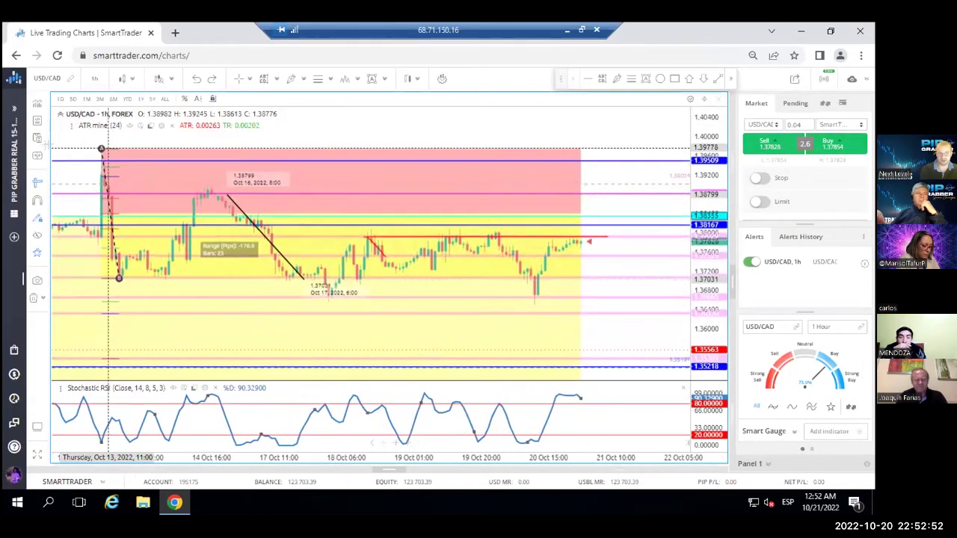
click(35, 185)
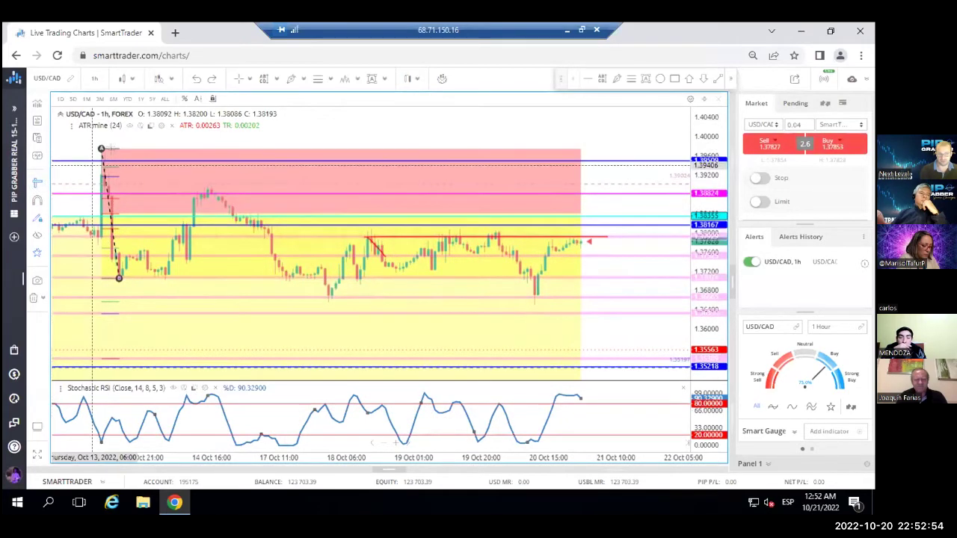
click(113, 150)
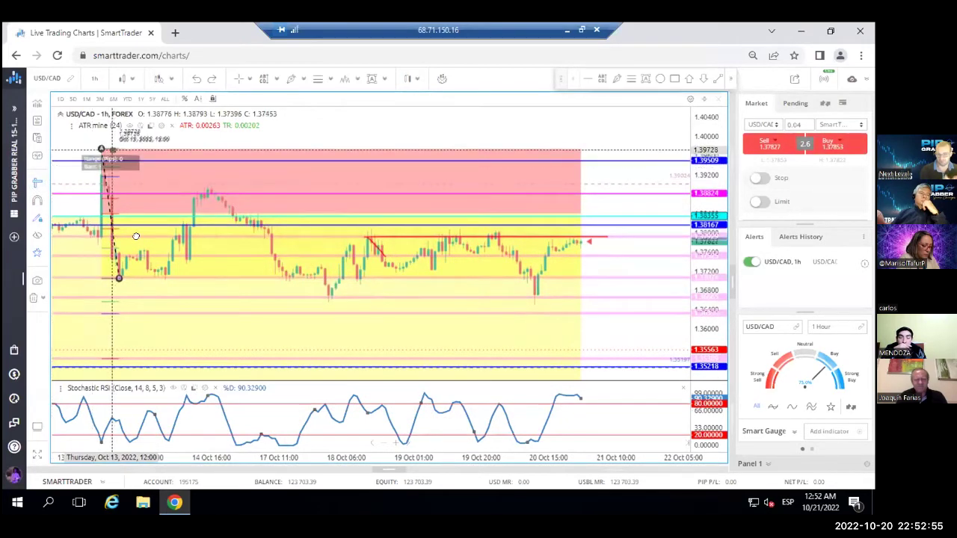
click(120, 279)
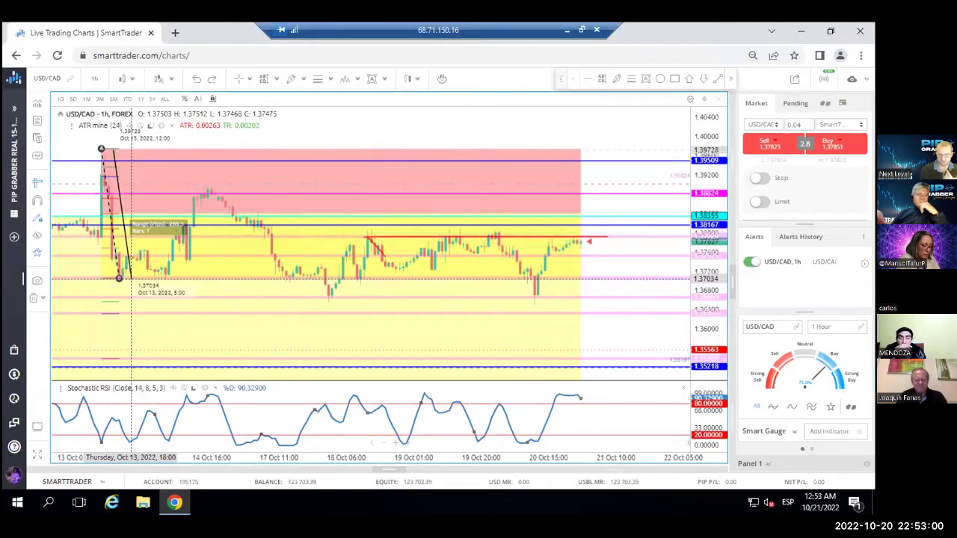
Measure the 14–18 October decline from about 1.3891 to 1.3666 and the 19–20 October decline from about 1.3813 to 1.3656
click(212, 192)
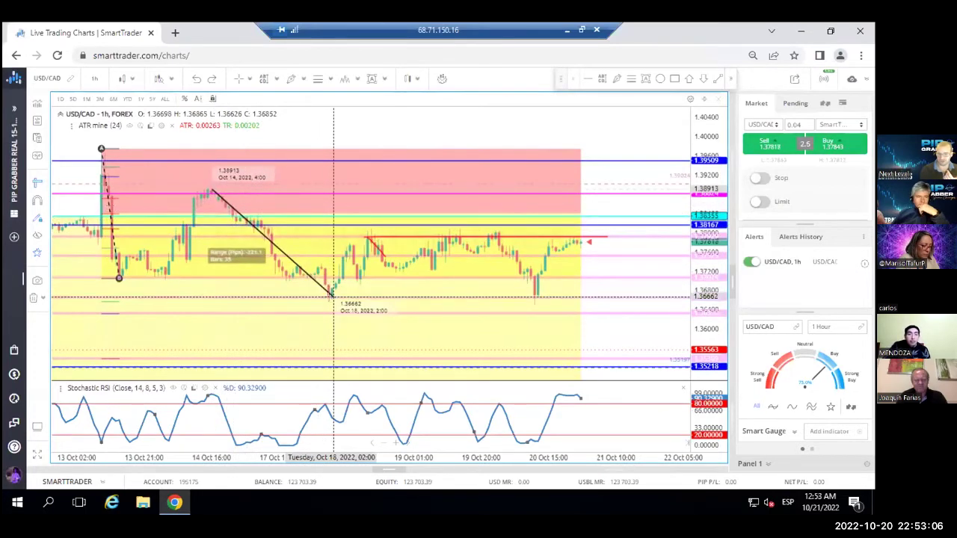
click(334, 296)
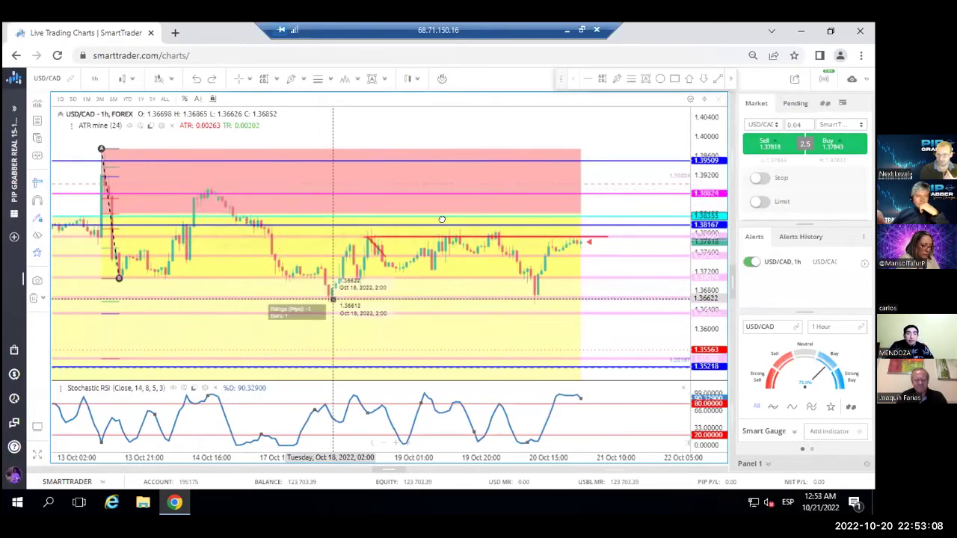
drag(513, 251, 549, 302)
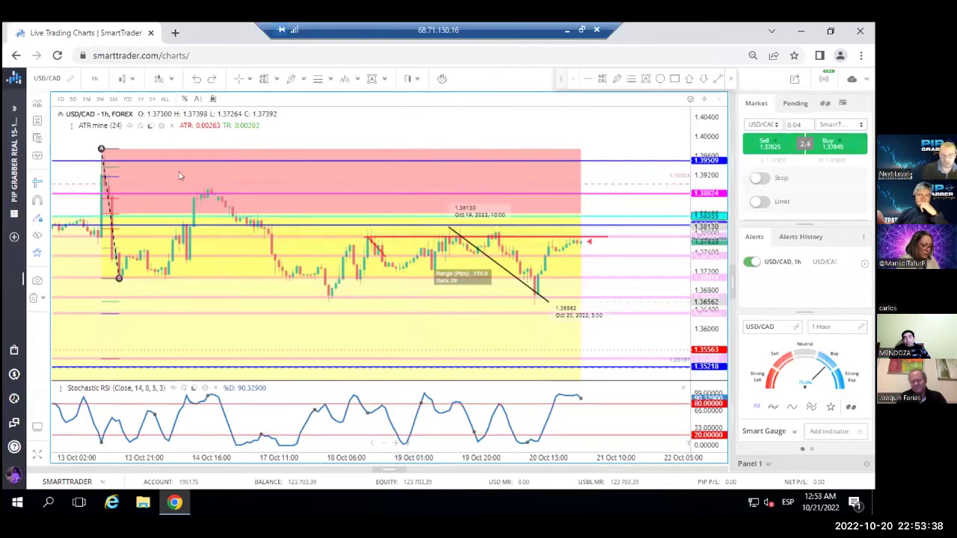
Measure the 17 October decline from the 1.3835 level down to about 1.3695
mouse_move(219, 184)
mouse_down()
mouse_move(224, 210)
mouse_move(258, 238)
mouse_move(260, 209)
mouse_move(264, 217)
mouse_up()
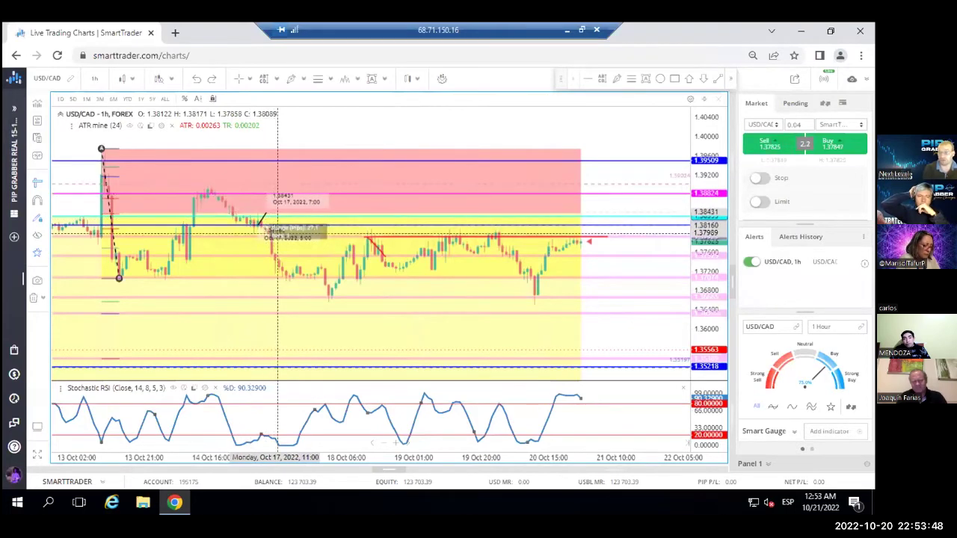
drag(257, 217, 297, 283)
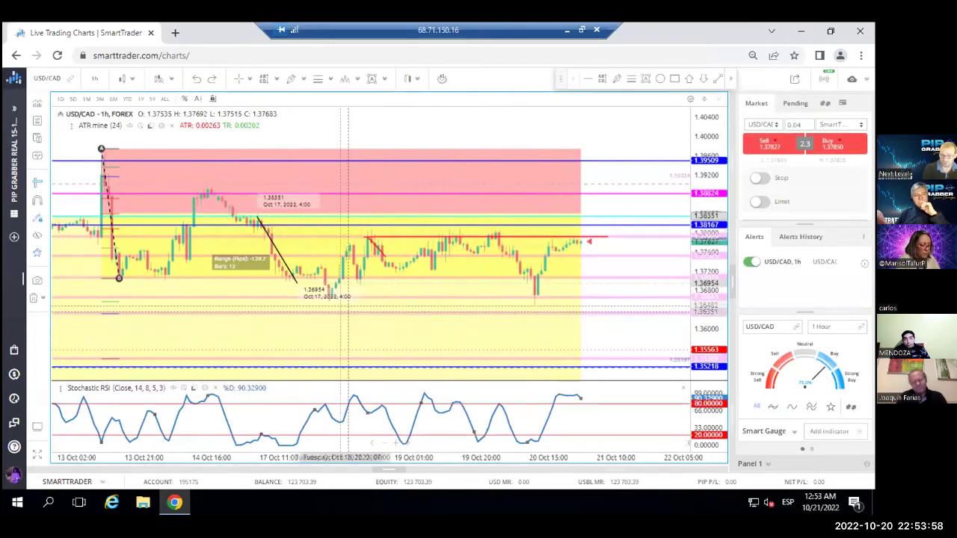
Measure the 18 October rise from about 1.3658 to 1.3772 and the pullback that follows it
drag(329, 301, 347, 246)
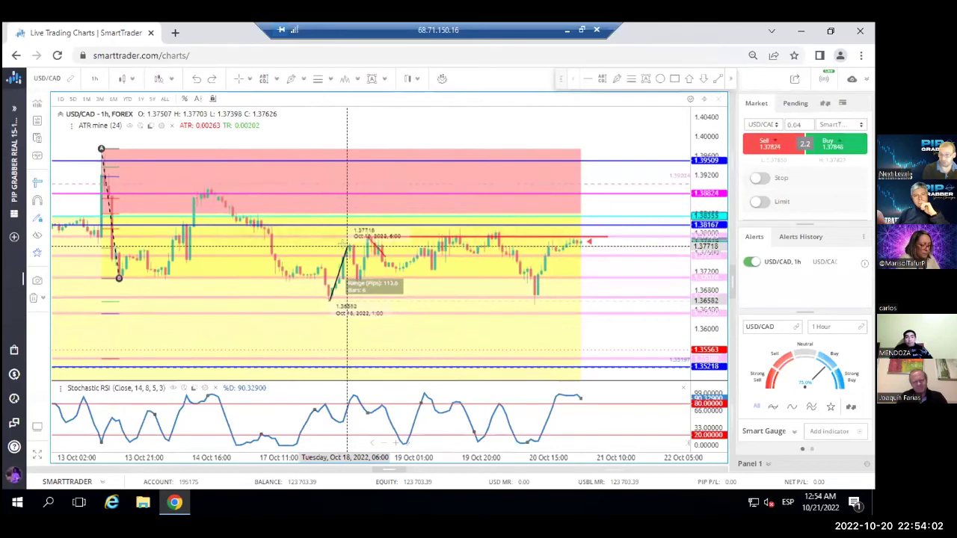
drag(348, 244, 362, 280)
click(380, 238)
Measure the 20–21 October rise from about 1.3650 to 1.3783 on the 1-hour chart and reset the drawing tools
drag(543, 304, 589, 240)
right_click(635, 265)
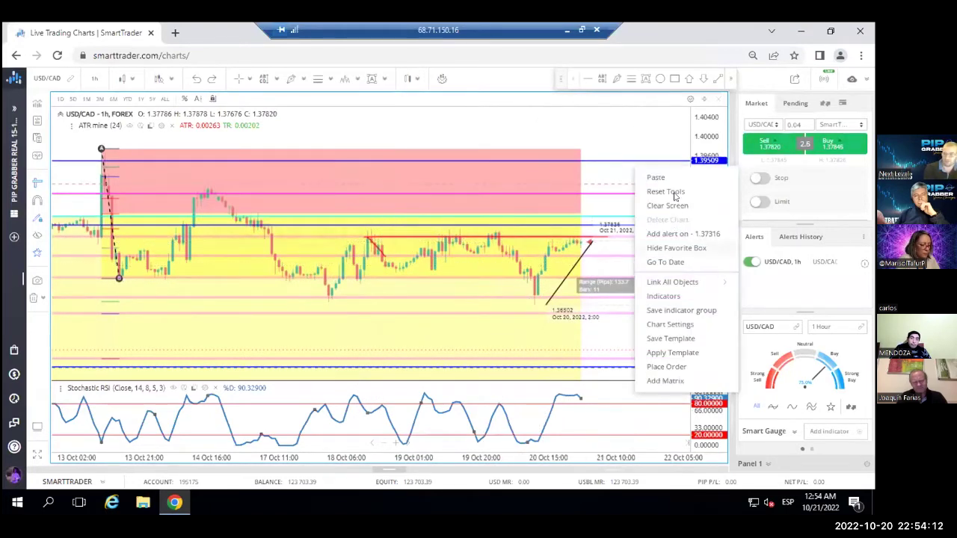
click(674, 196)
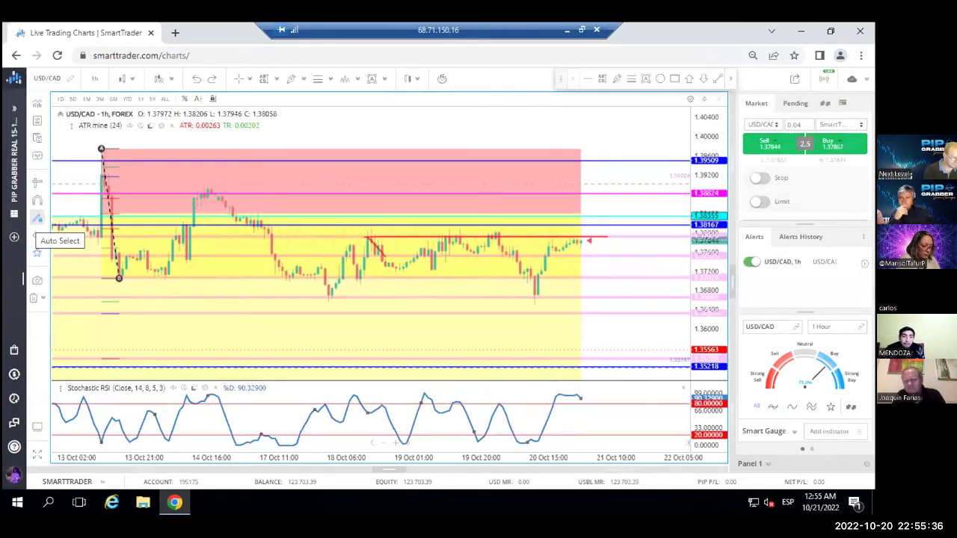
Switch to the Google Sheets recommendations manual and review the currency pair combinations and configurations to avoid in the CORRELACIONES sheet
key(alt+Tab)
scroll(70, 388, up, 1)
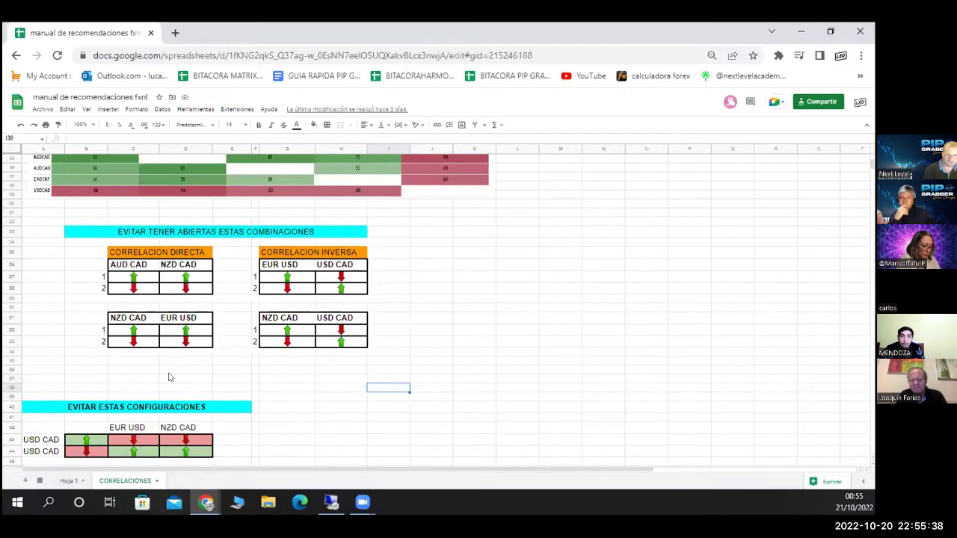
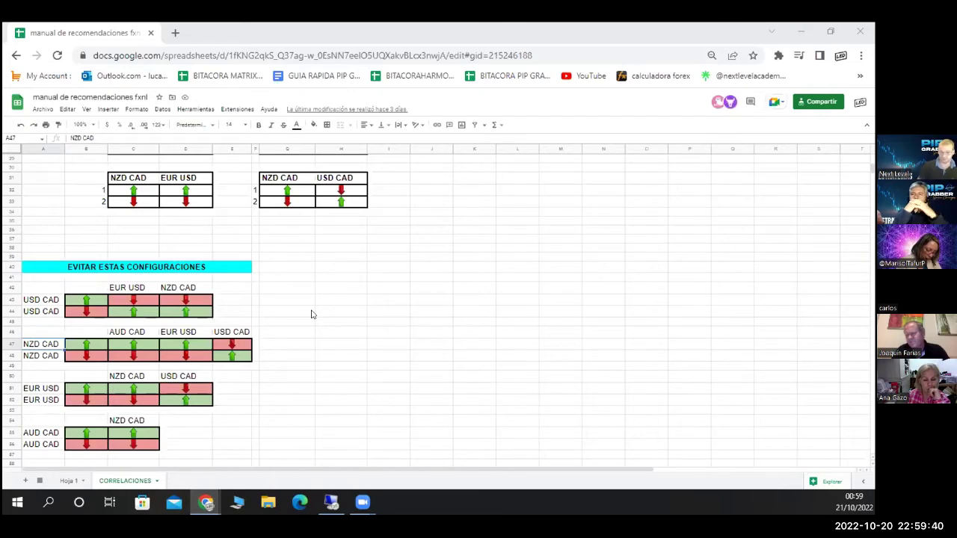
click(467, 266)
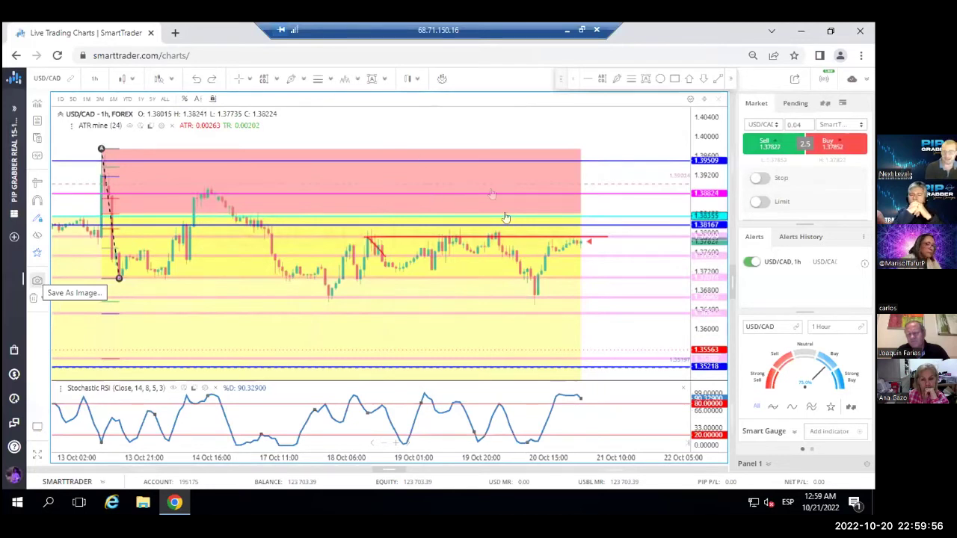
Switch from the USD/CAD chart to a maximized EUR/USD 30-minute chart and compress its price scale
click(701, 99)
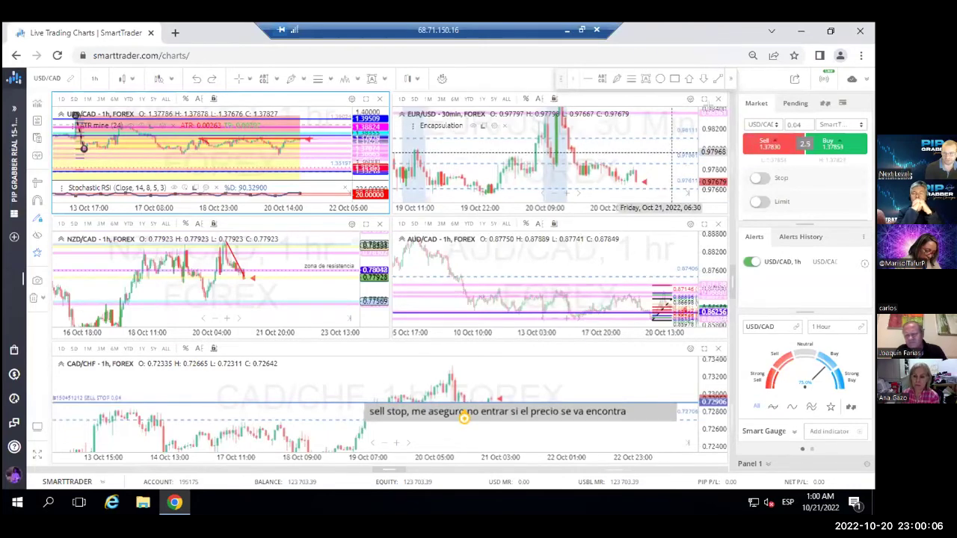
click(703, 99)
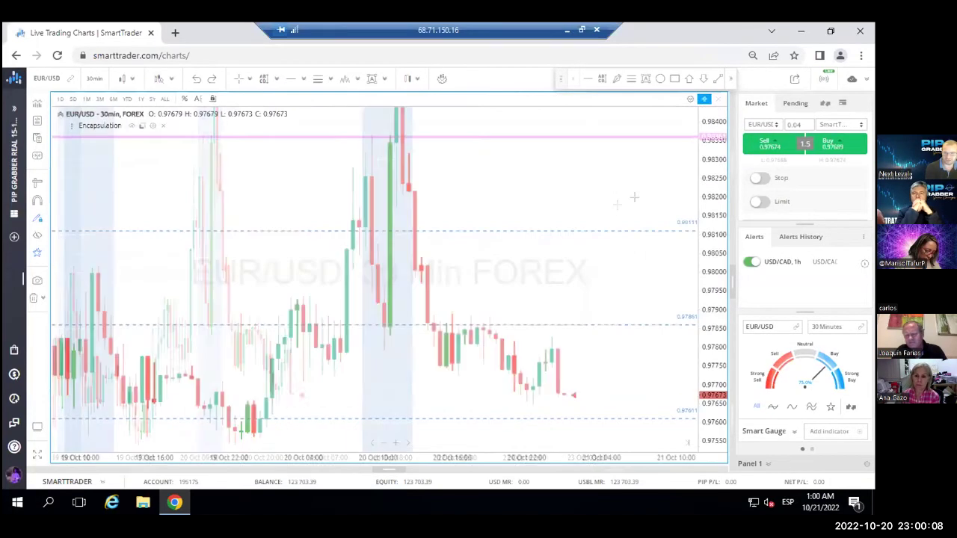
drag(699, 279, 680, 321)
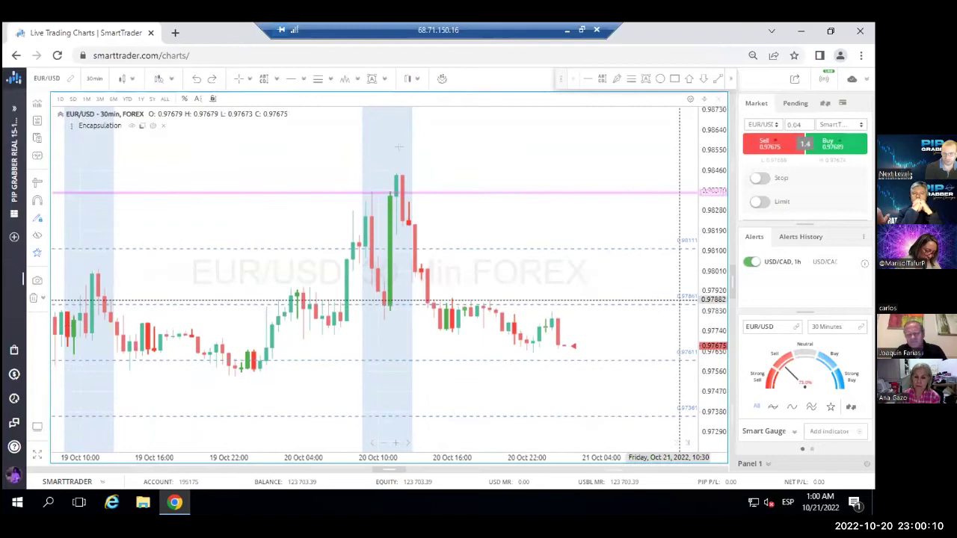
Draw horizontal lines at the 20 October high (0.98451) and the 19 October low (0.97546), and reset the drawing tools
click(291, 79)
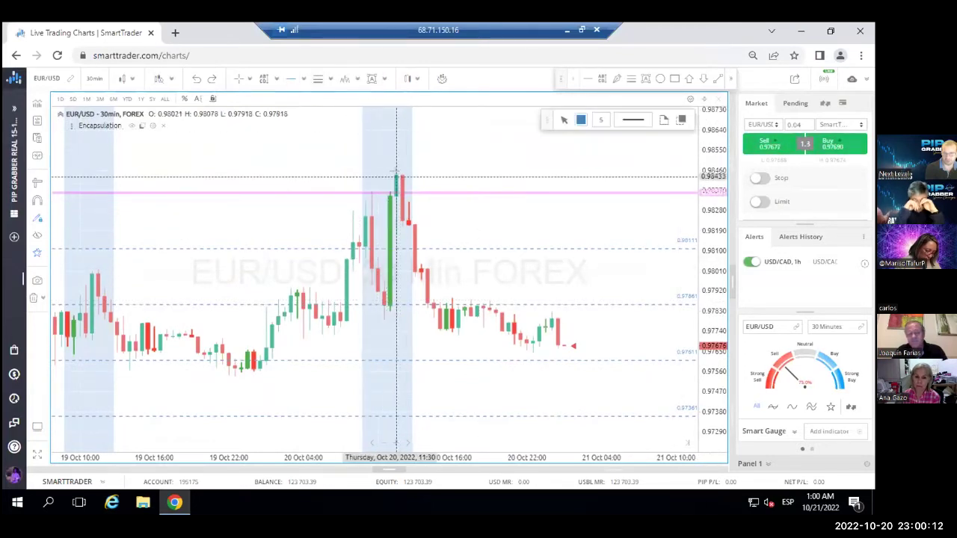
click(398, 173)
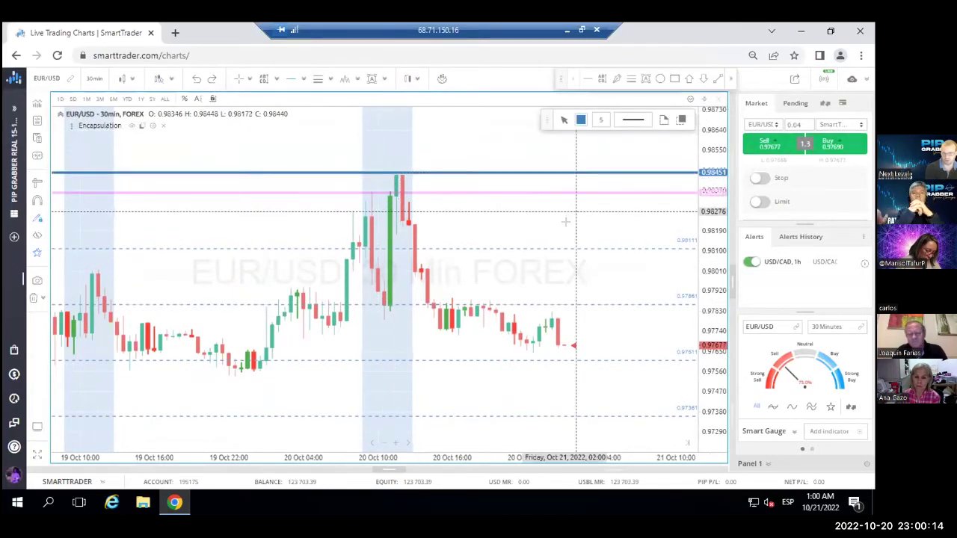
click(251, 373)
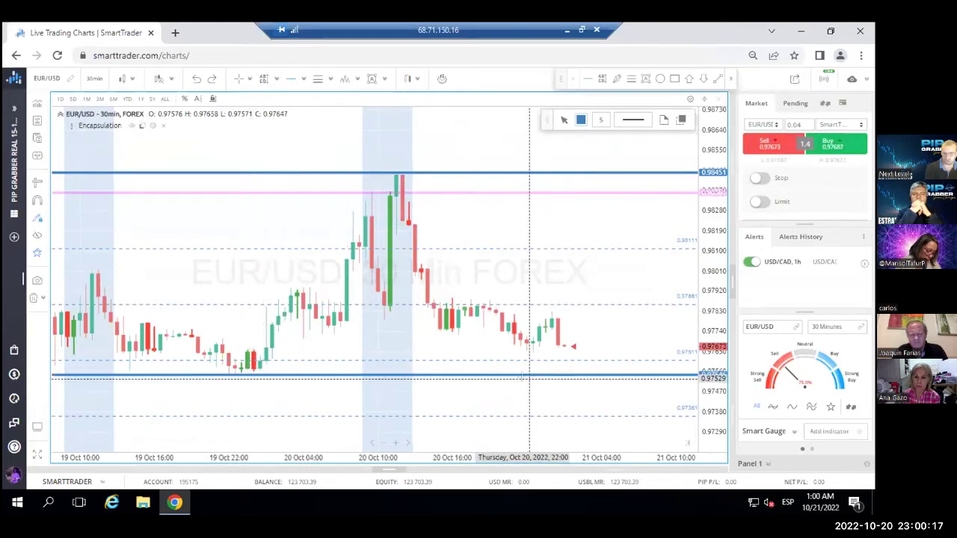
right_click(553, 251)
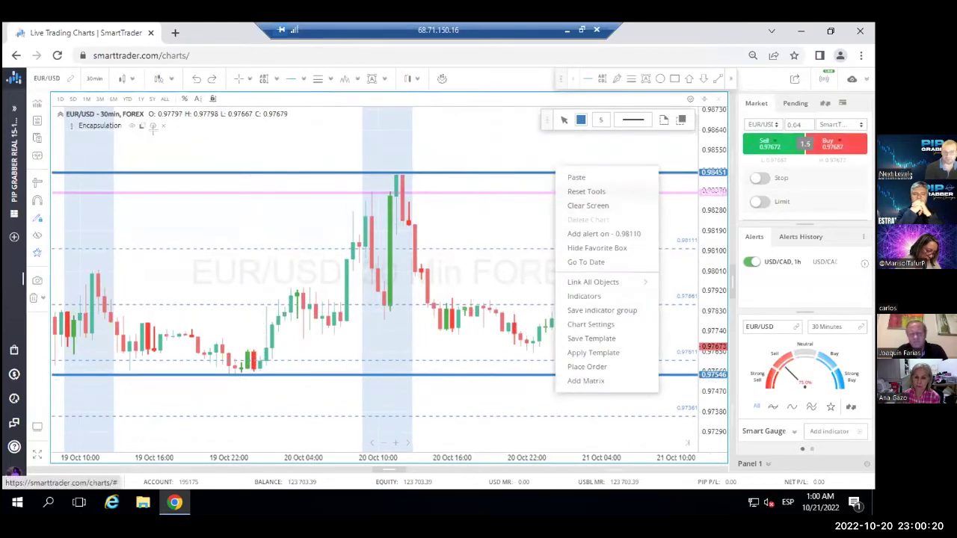
click(585, 193)
Add Smart Support lines to the EUR/USD chart and limit them to three lines
click(275, 80)
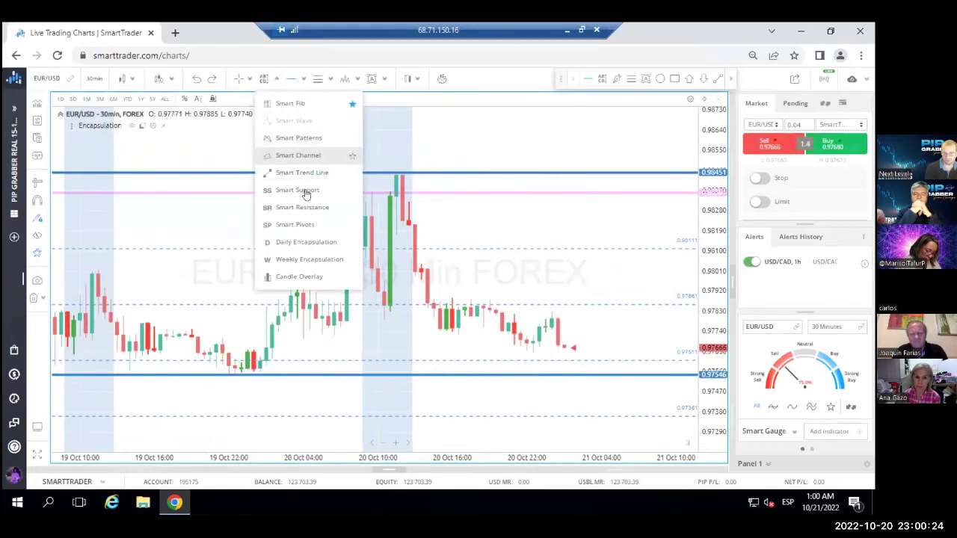
click(306, 187)
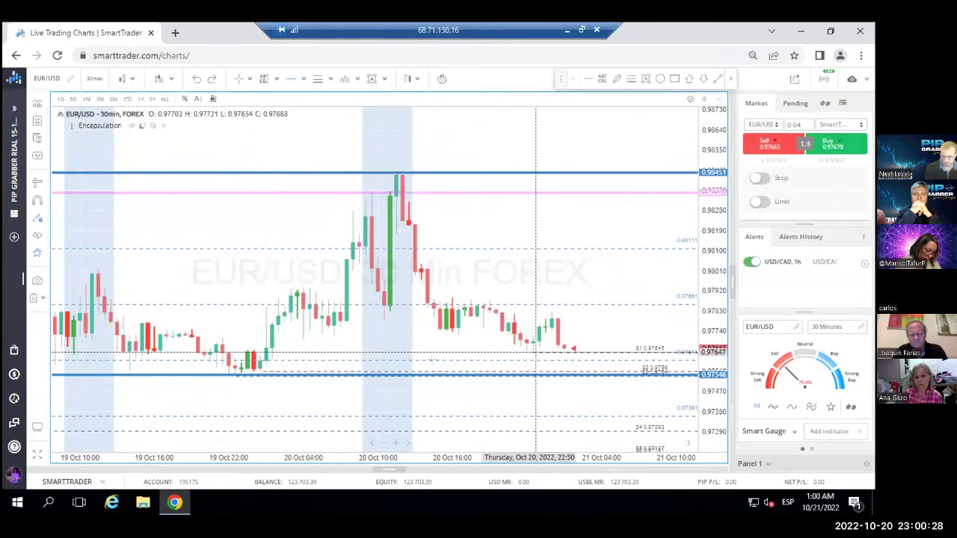
click(249, 375)
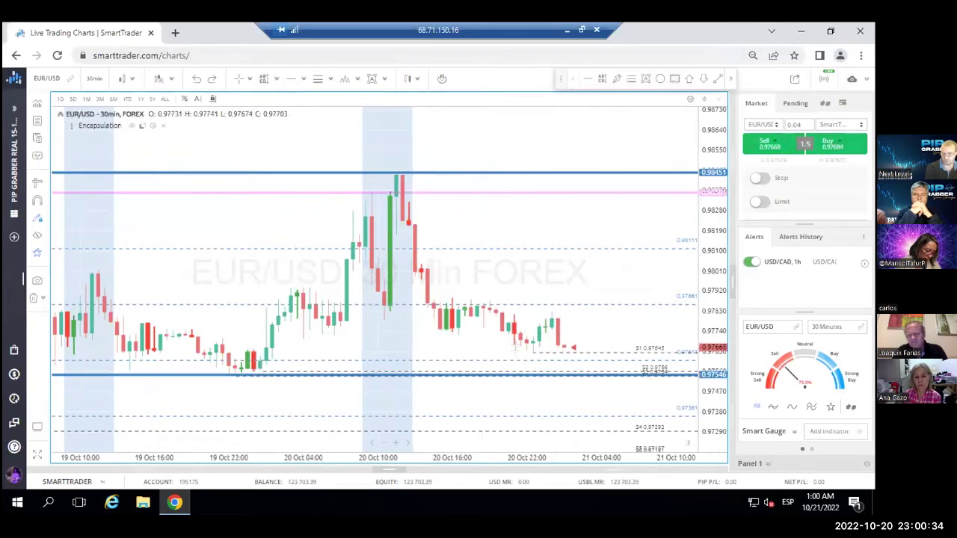
click(534, 352)
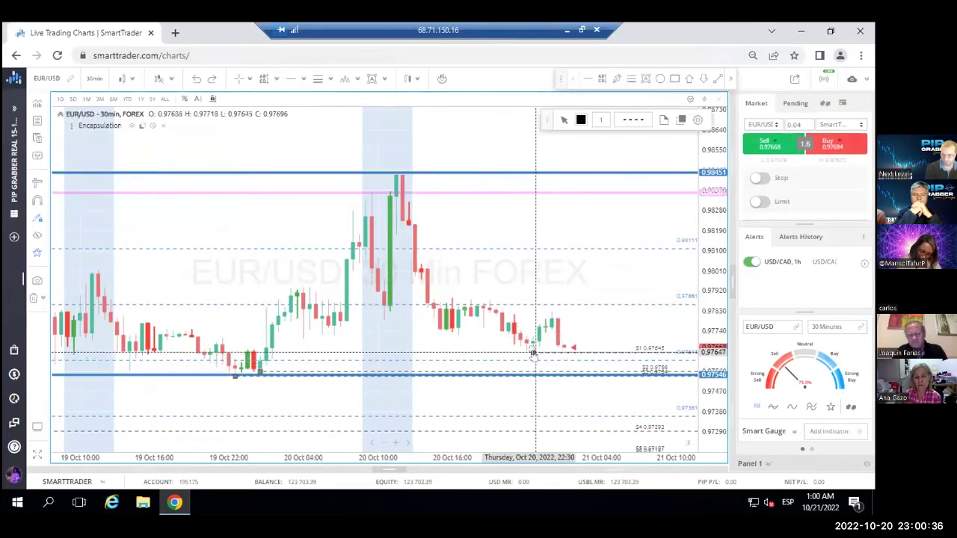
right_click(533, 355)
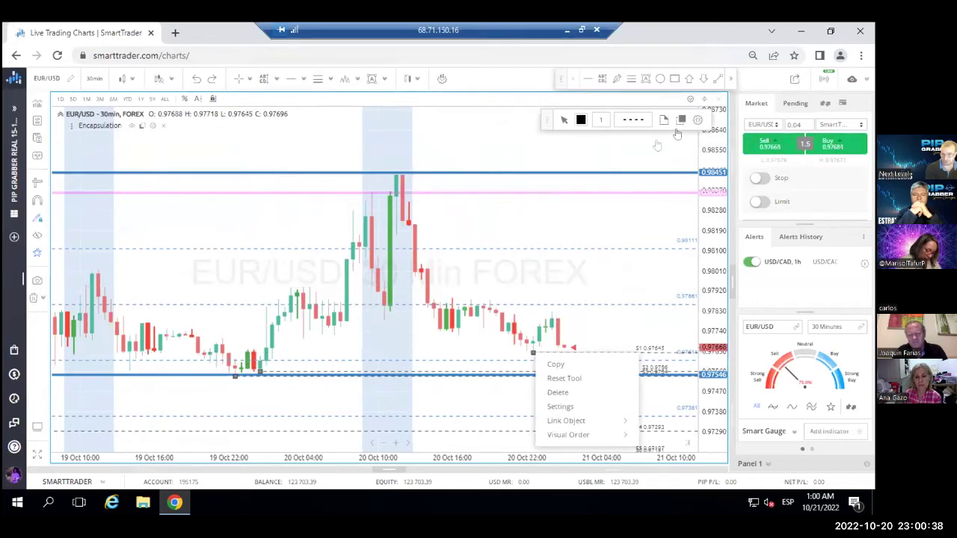
click(560, 406)
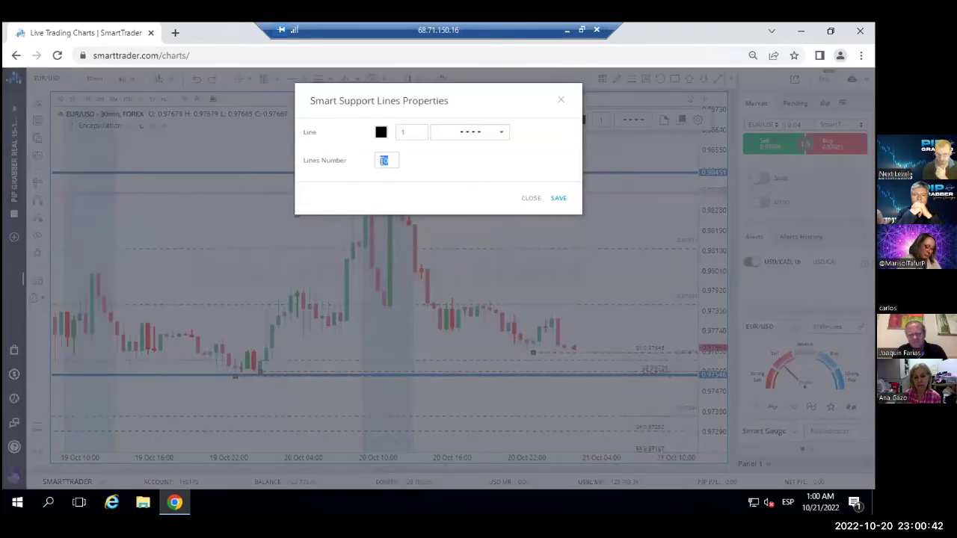
click(558, 199)
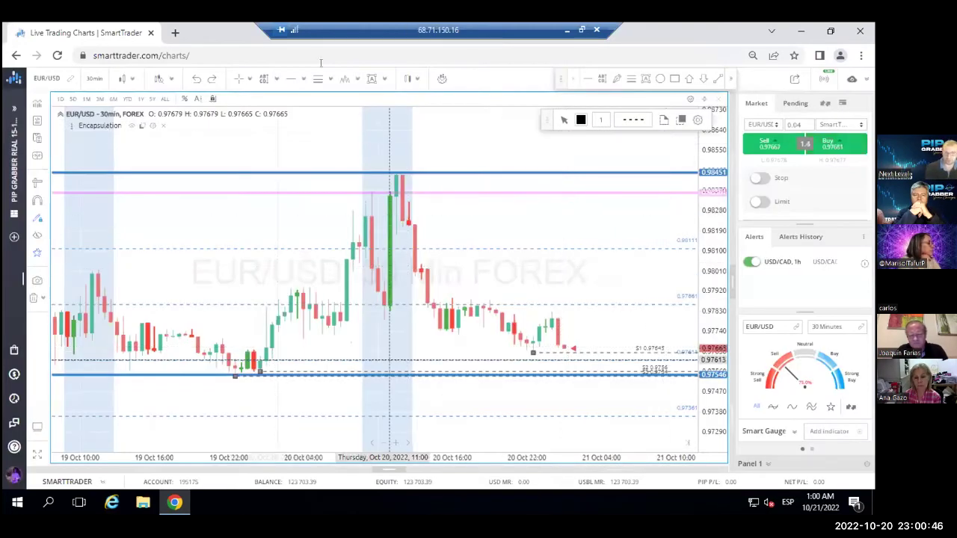
Add Smart Resistance lines to the EUR/USD 30-minute chart
click(275, 78)
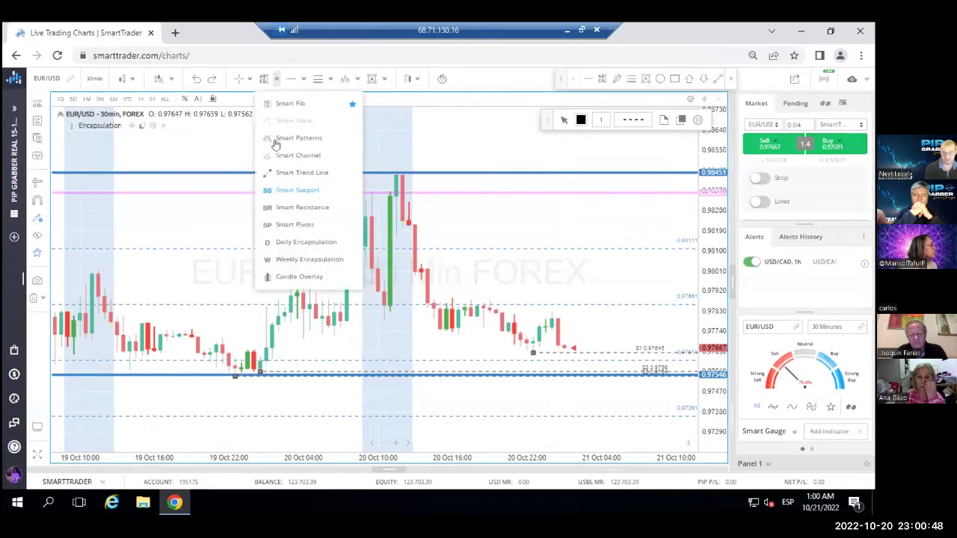
click(308, 208)
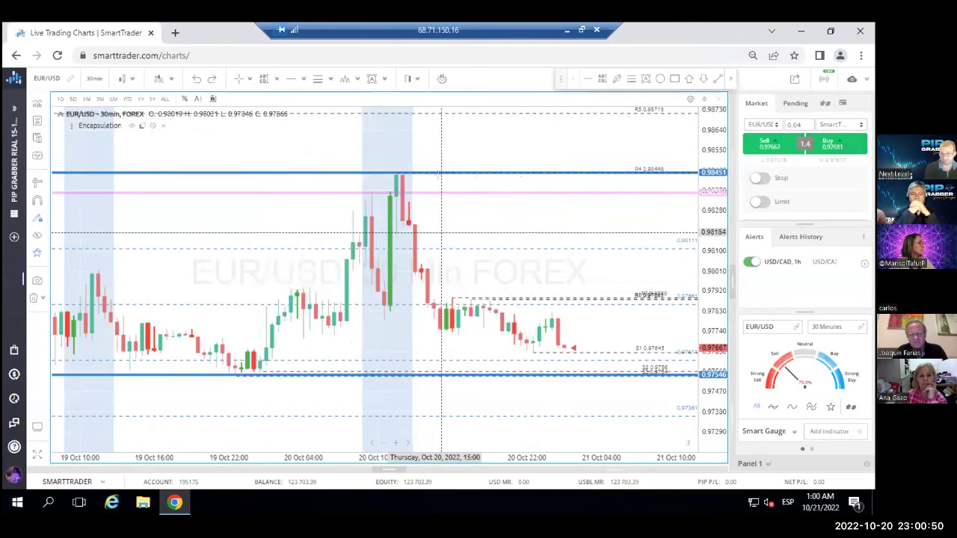